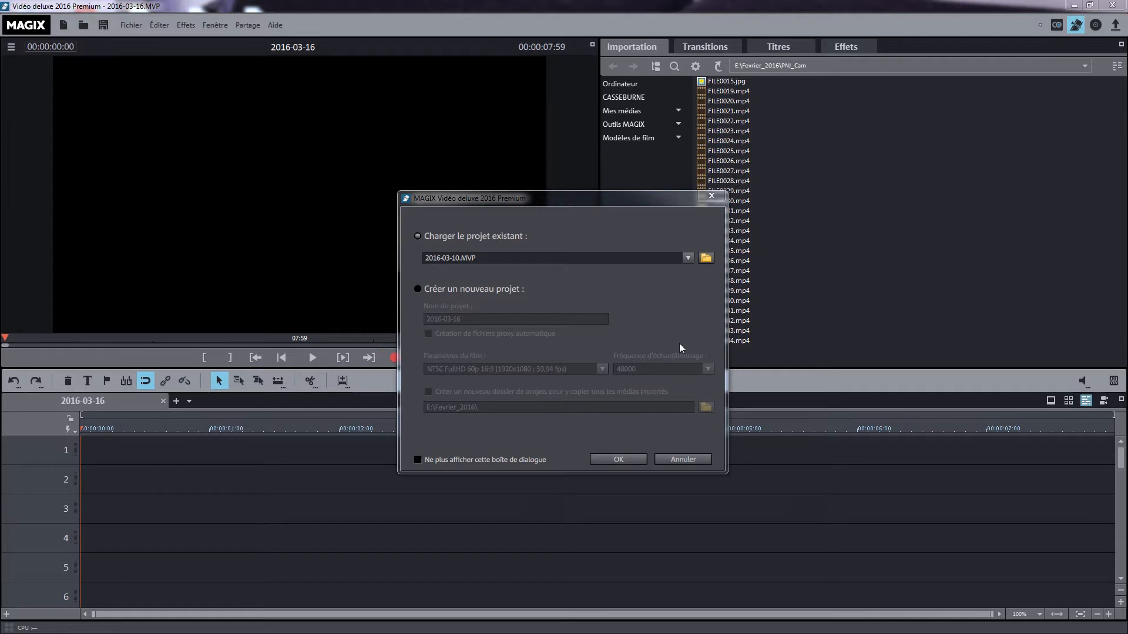
Load the existing project 2016-03-10.MVP.
click(458, 292)
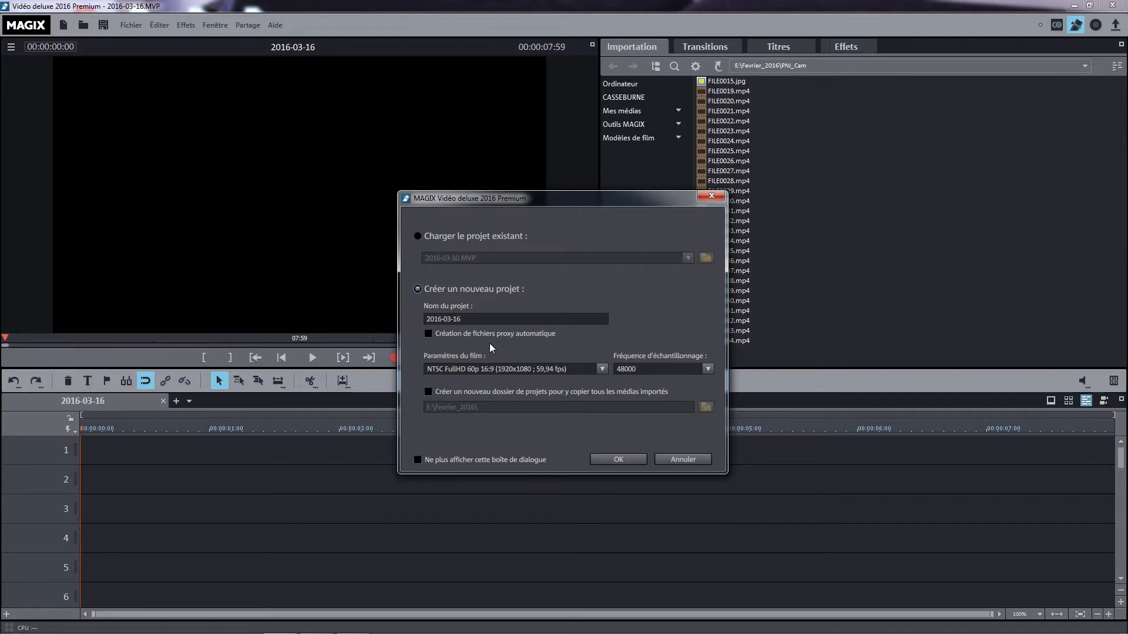
click(446, 240)
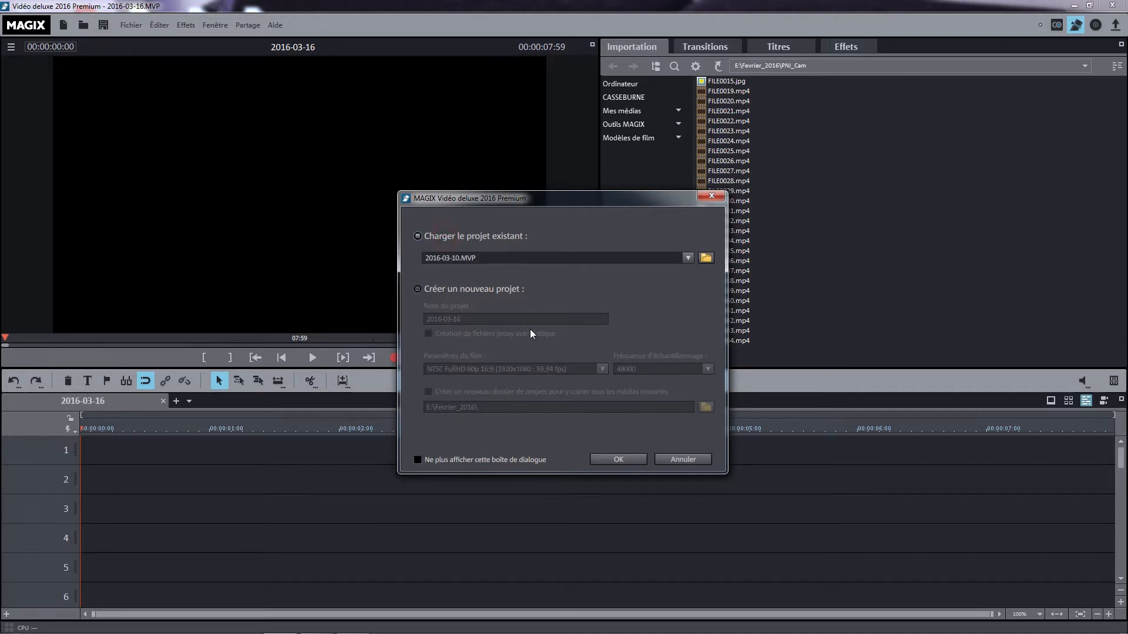
click(618, 459)
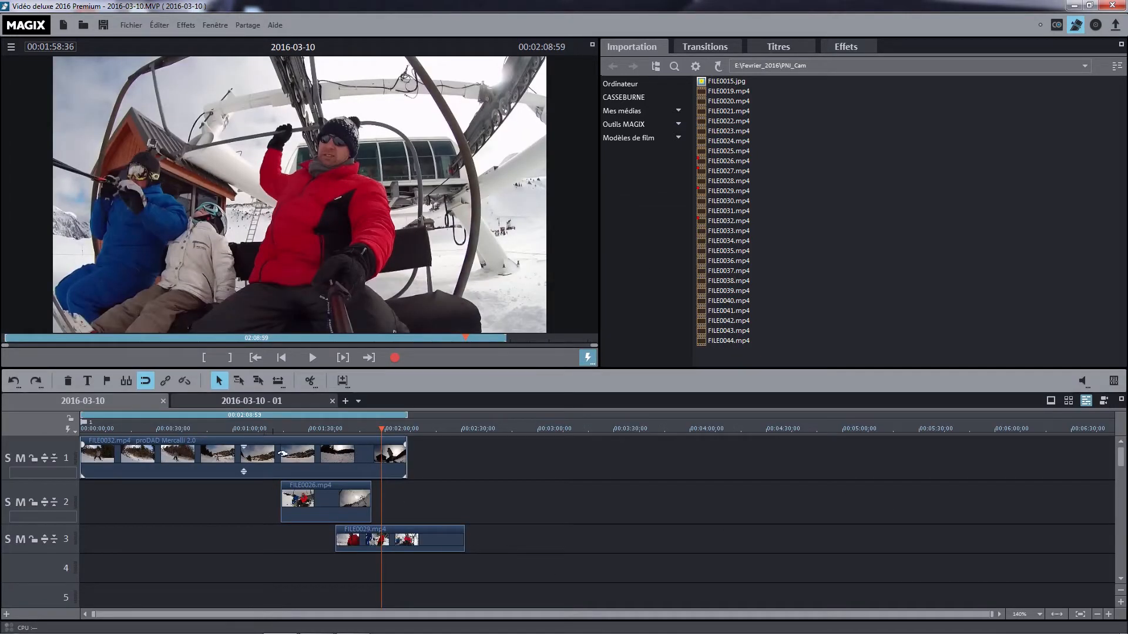
Examine the project's footage in the preview at several points along the timeline, covering the clips on all three tracks.
click(292, 429)
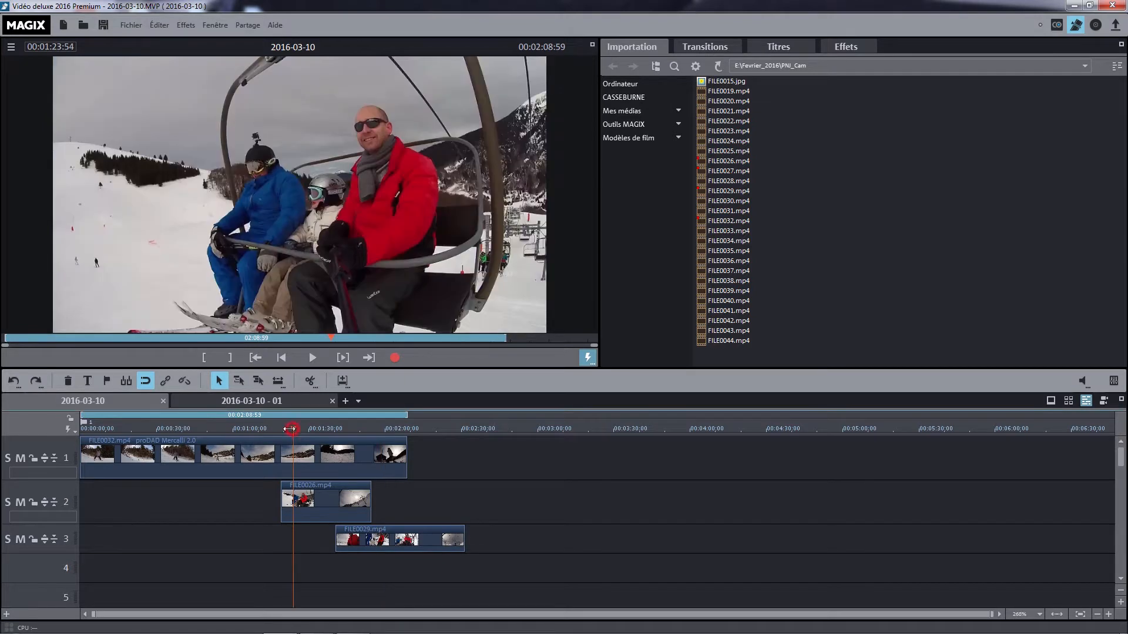
click(226, 429)
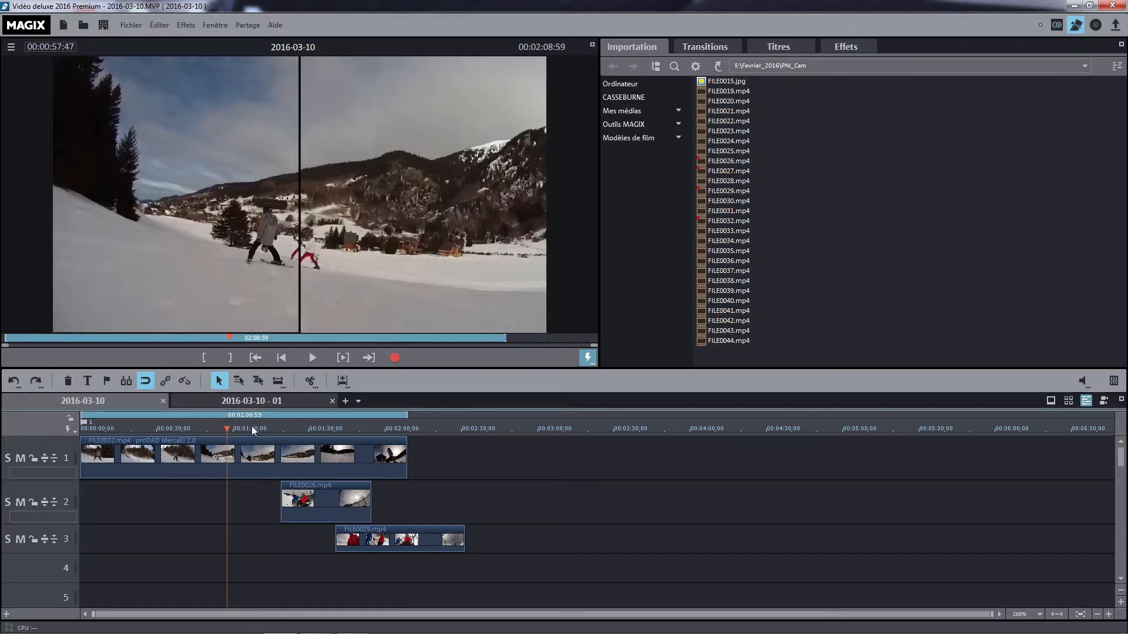
click(252, 427)
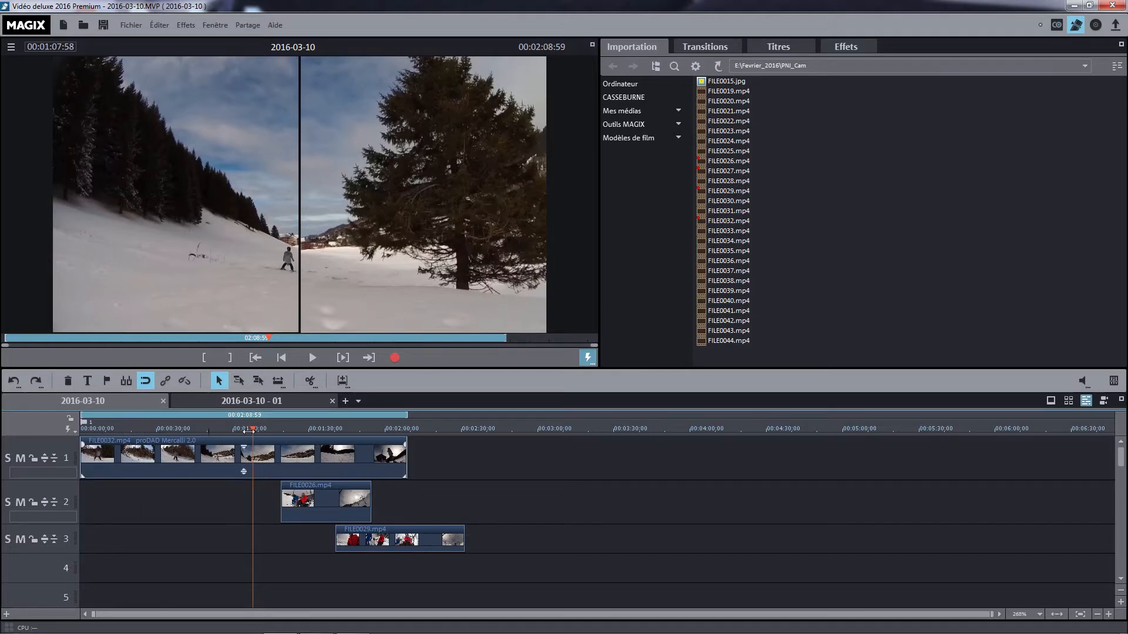
click(190, 428)
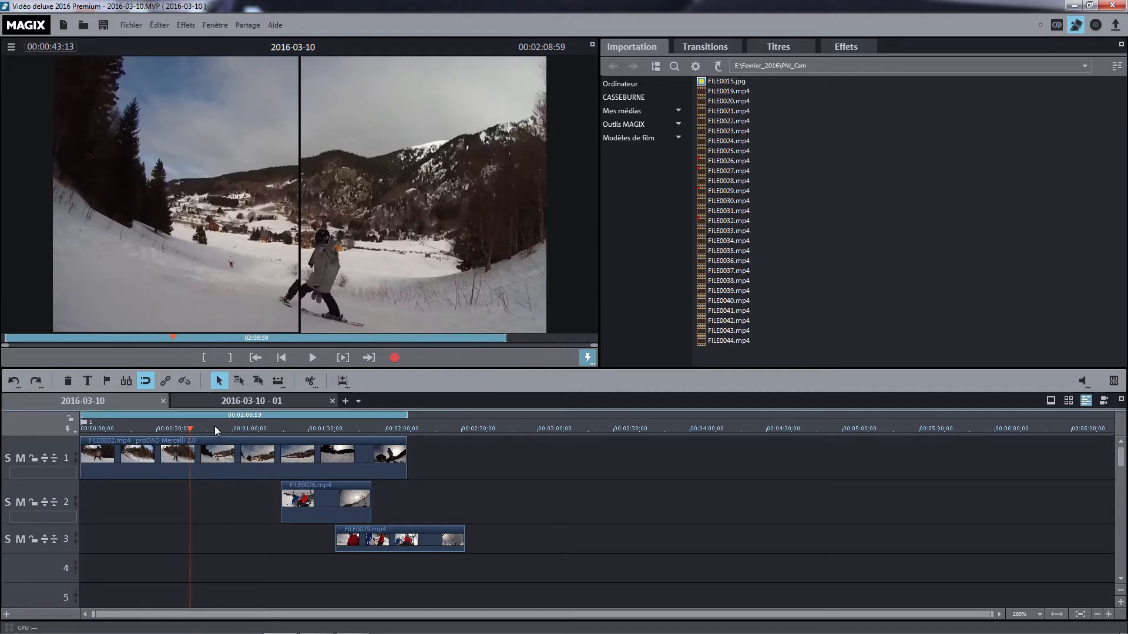
click(293, 429)
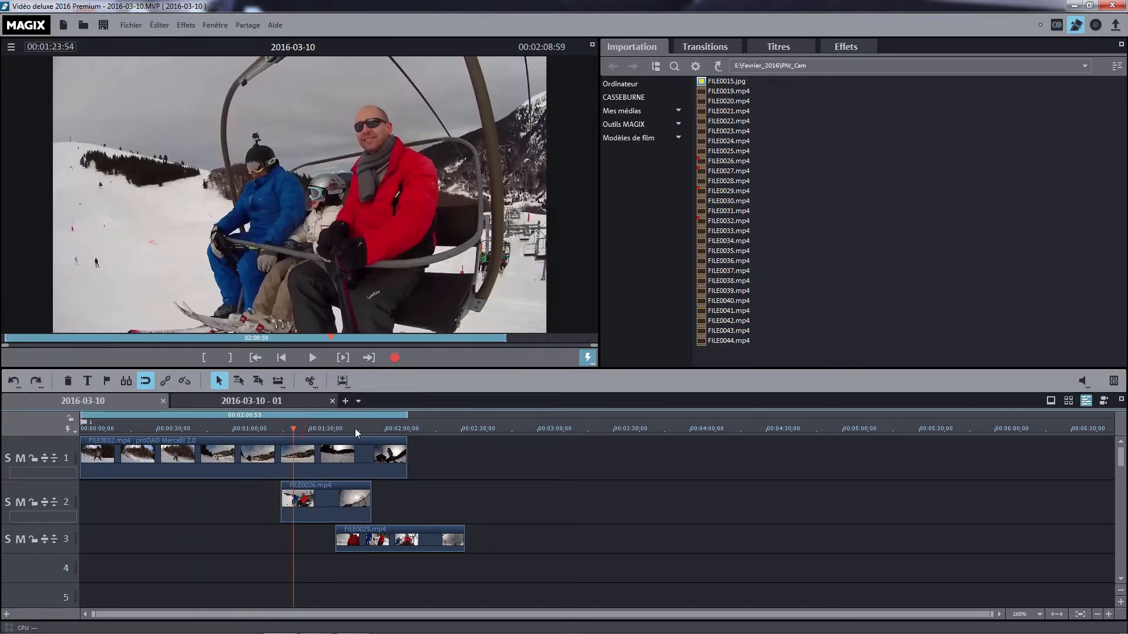
click(357, 432)
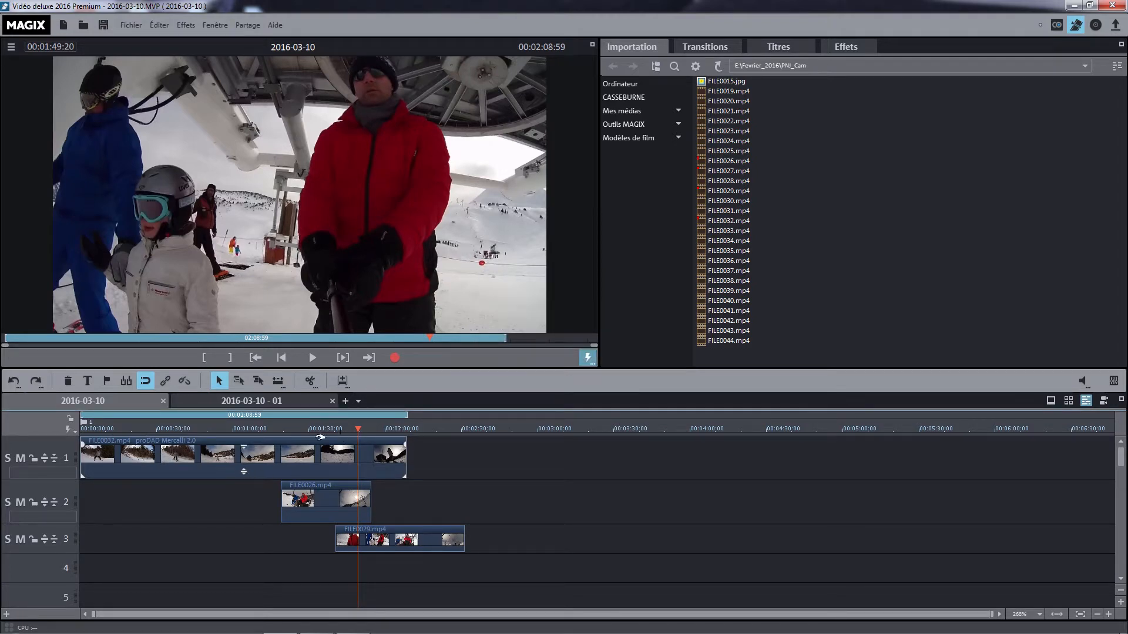
click(251, 430)
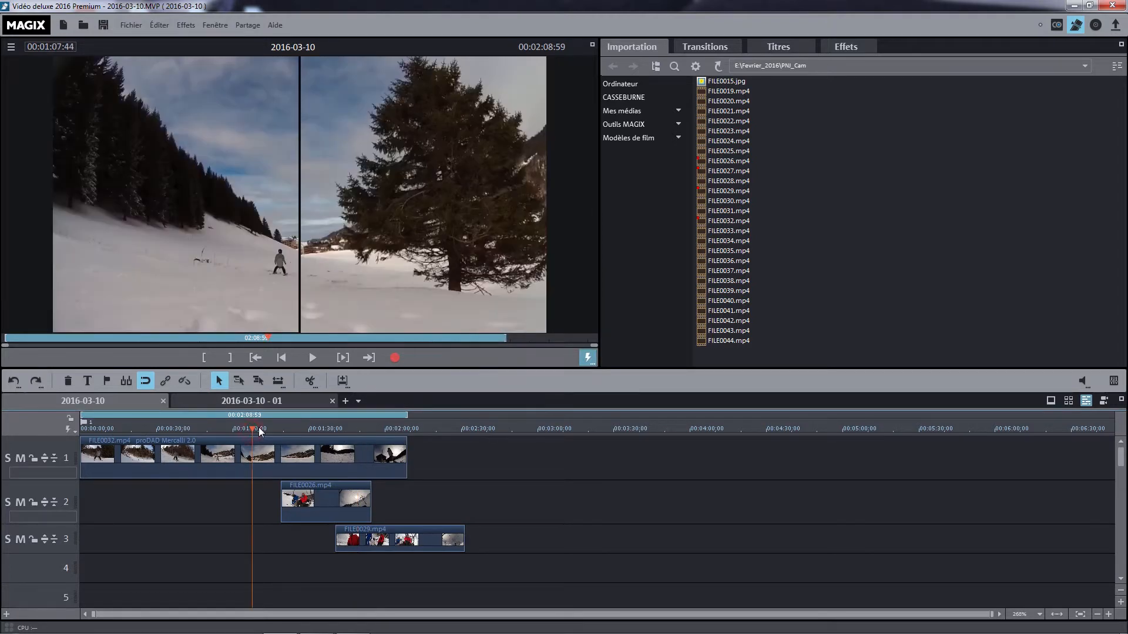
click(274, 429)
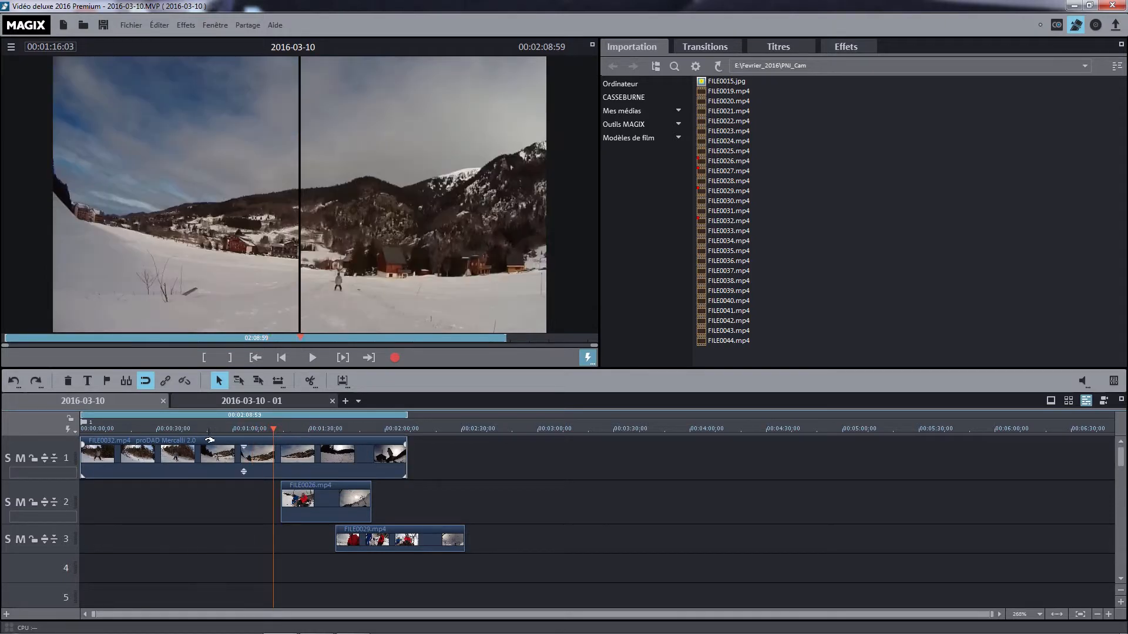
click(206, 431)
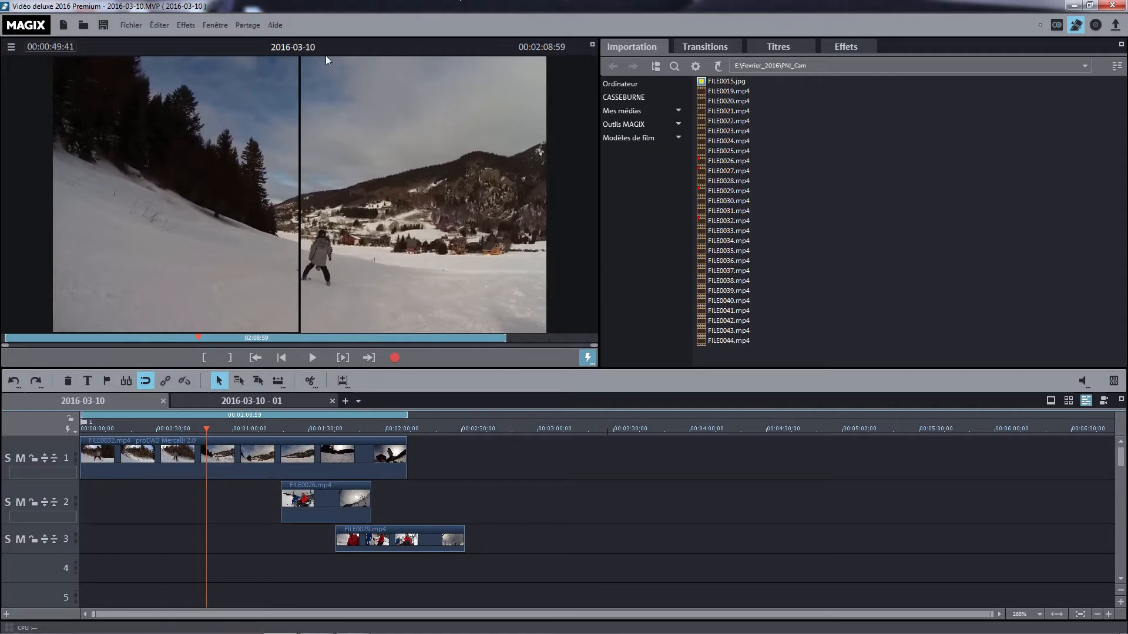
mouse_move(334, 45)
mouse_down()
mouse_move(447, 27)
mouse_move(880, 55)
mouse_move(304, 38)
mouse_move(409, 26)
mouse_move(334, 36)
mouse_up()
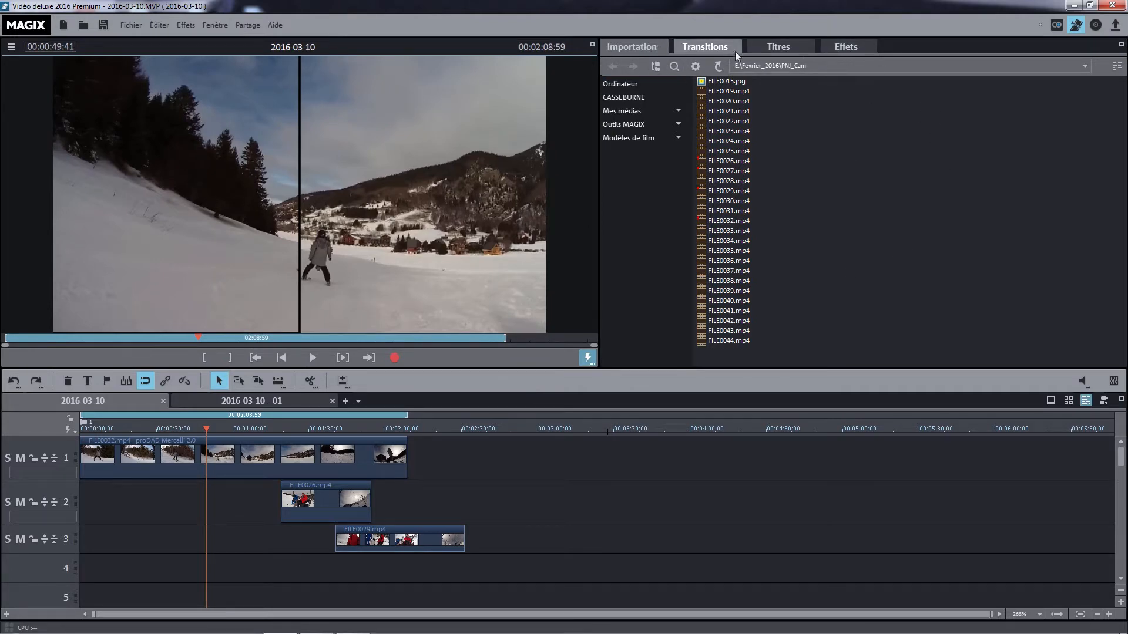
click(958, 203)
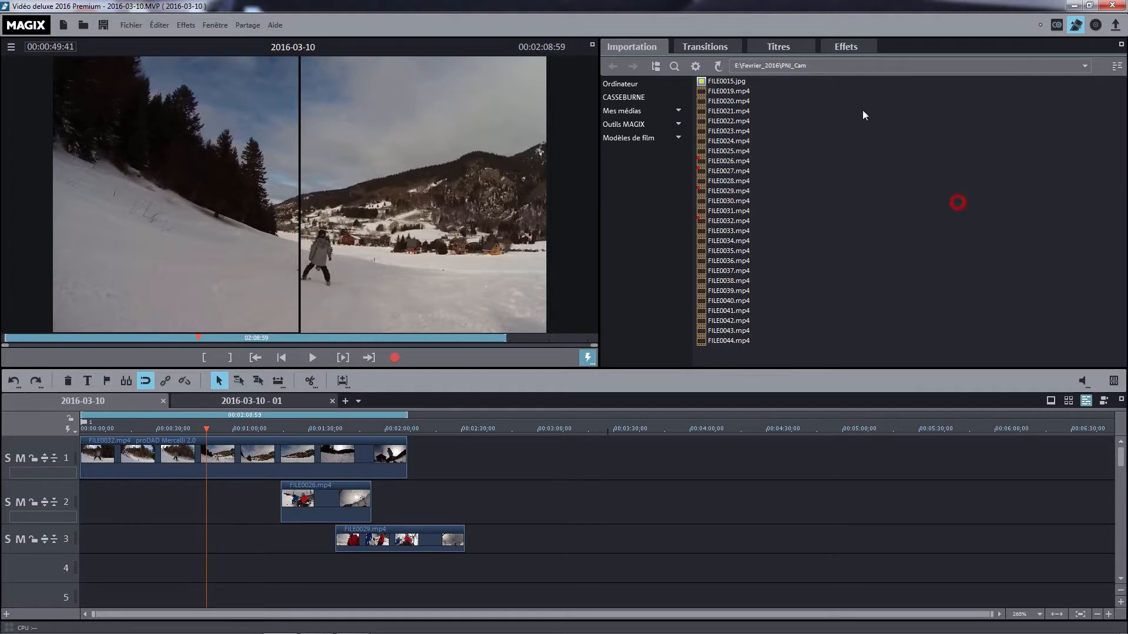
Preview the 16mm film look on the FILE0029.mp4 clip on track 3, then stop playback.
click(851, 47)
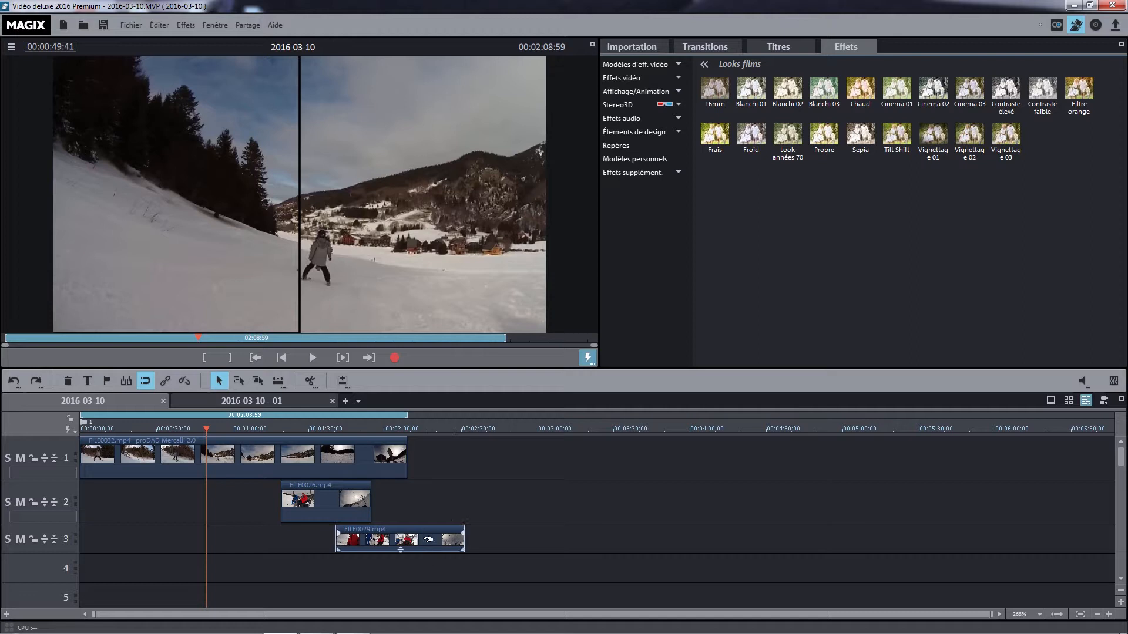
click(411, 537)
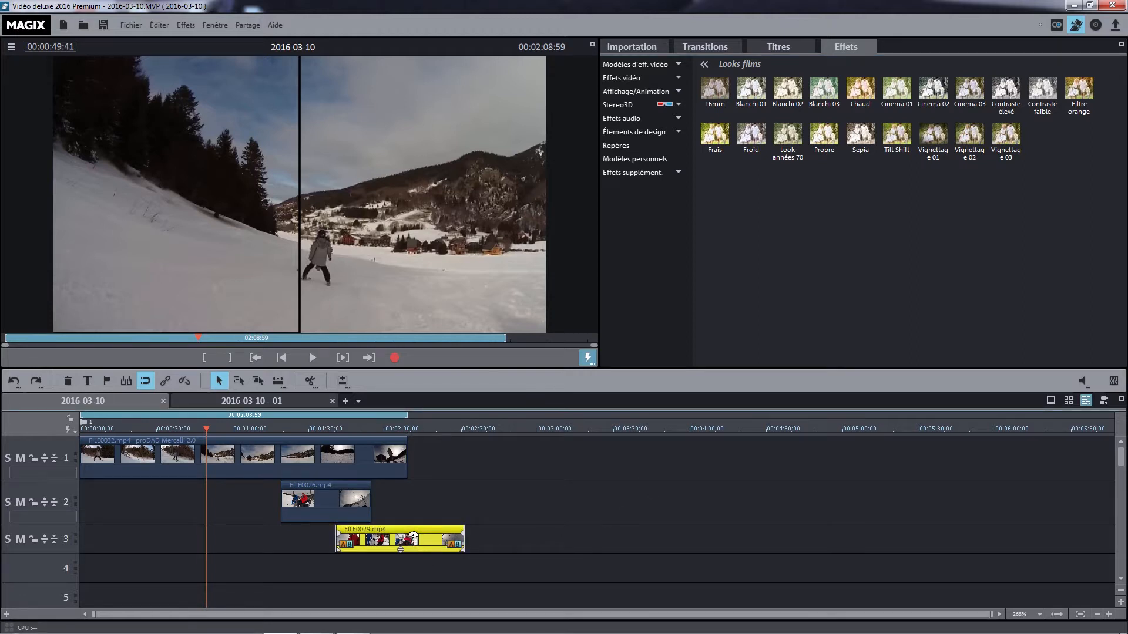
click(354, 425)
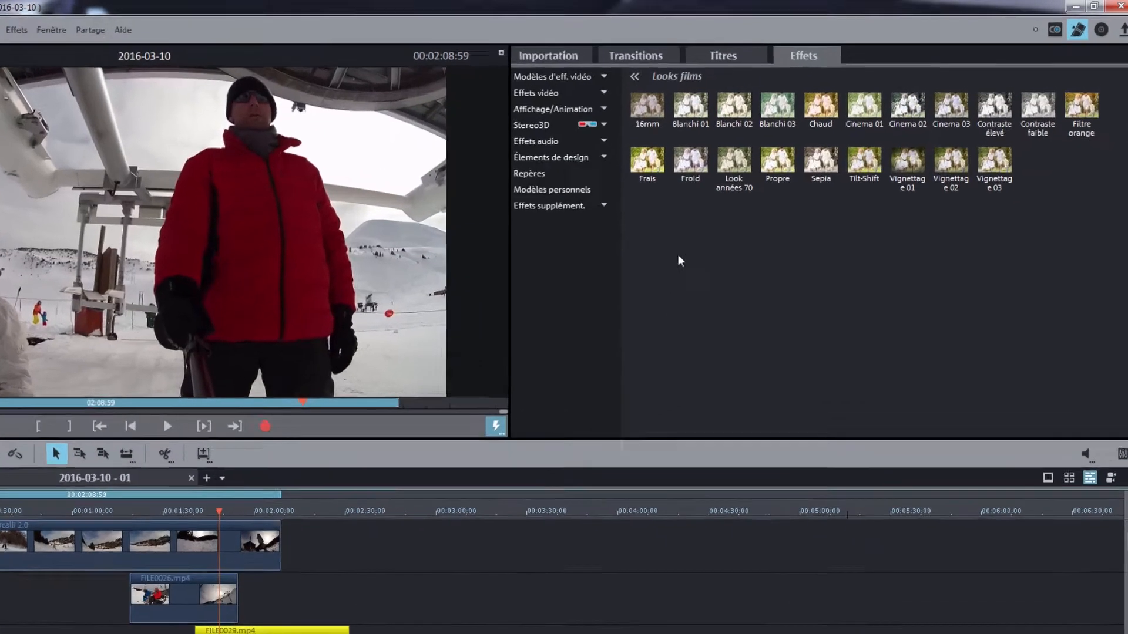
mouse_move(710, 92)
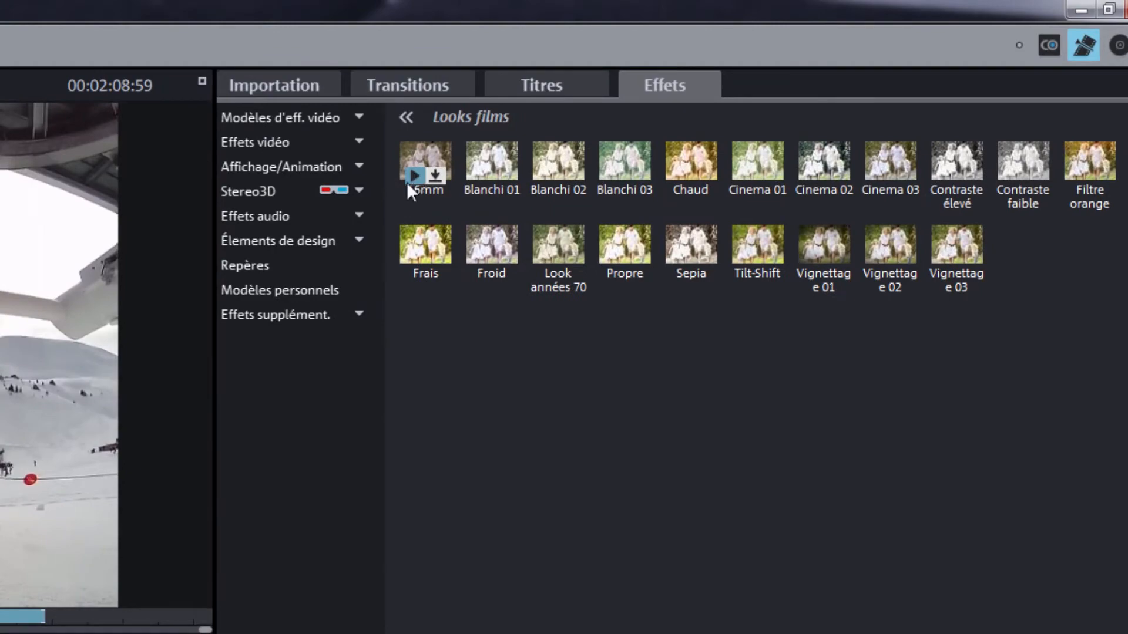
mouse_move(421, 181)
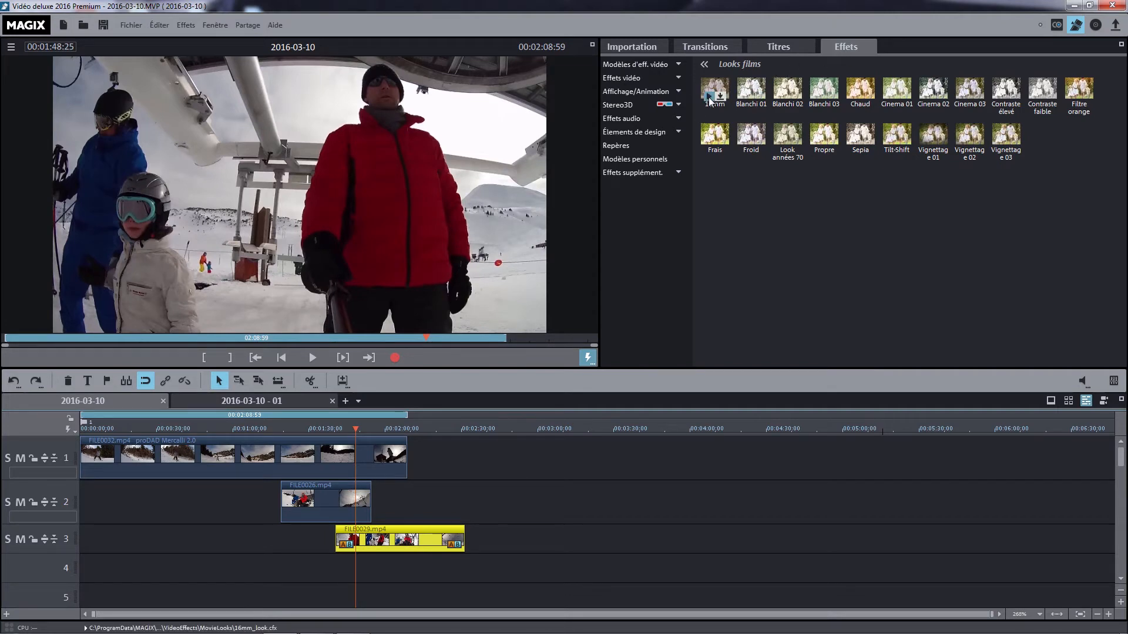
click(709, 101)
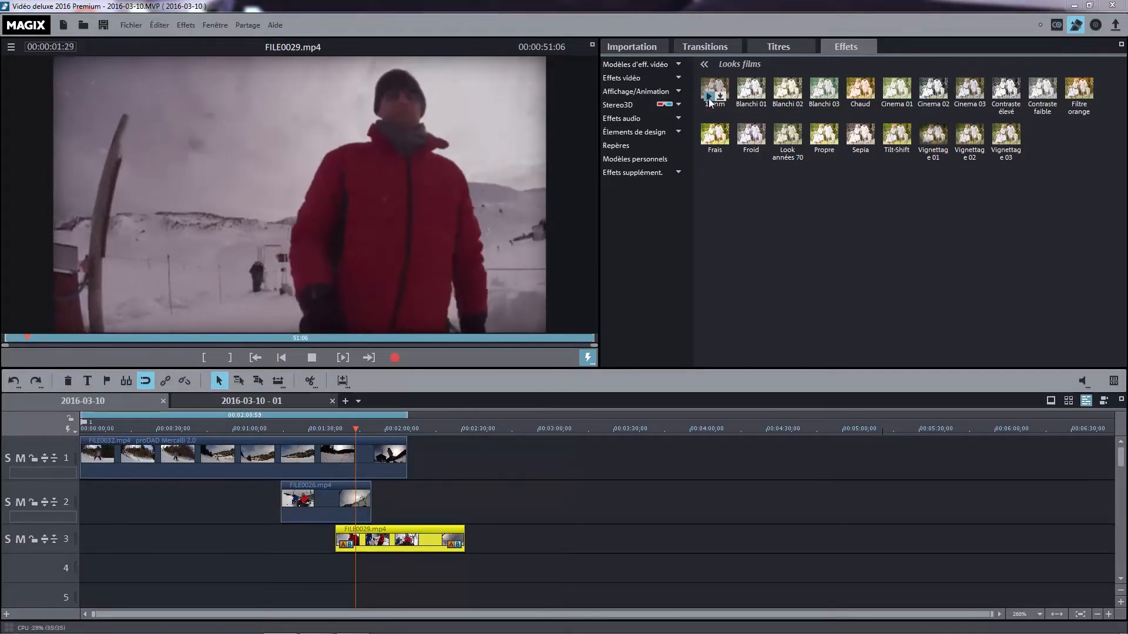
click(709, 101)
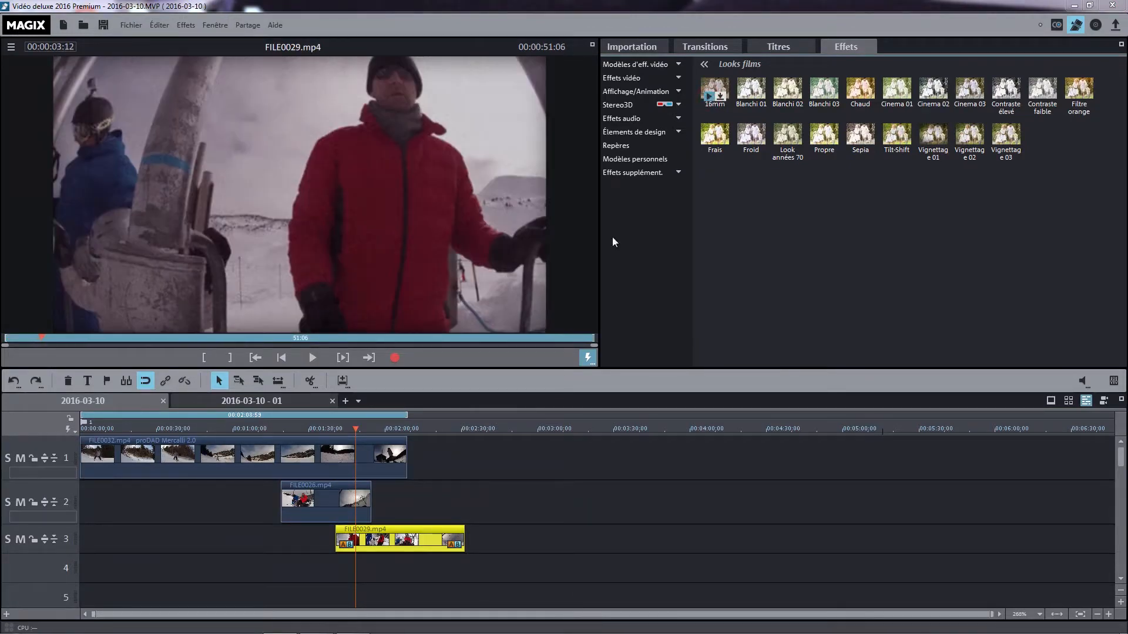
Compare the original FILE0029.mp4 footage with a preview of the Sepia film look, then stop playback.
click(416, 534)
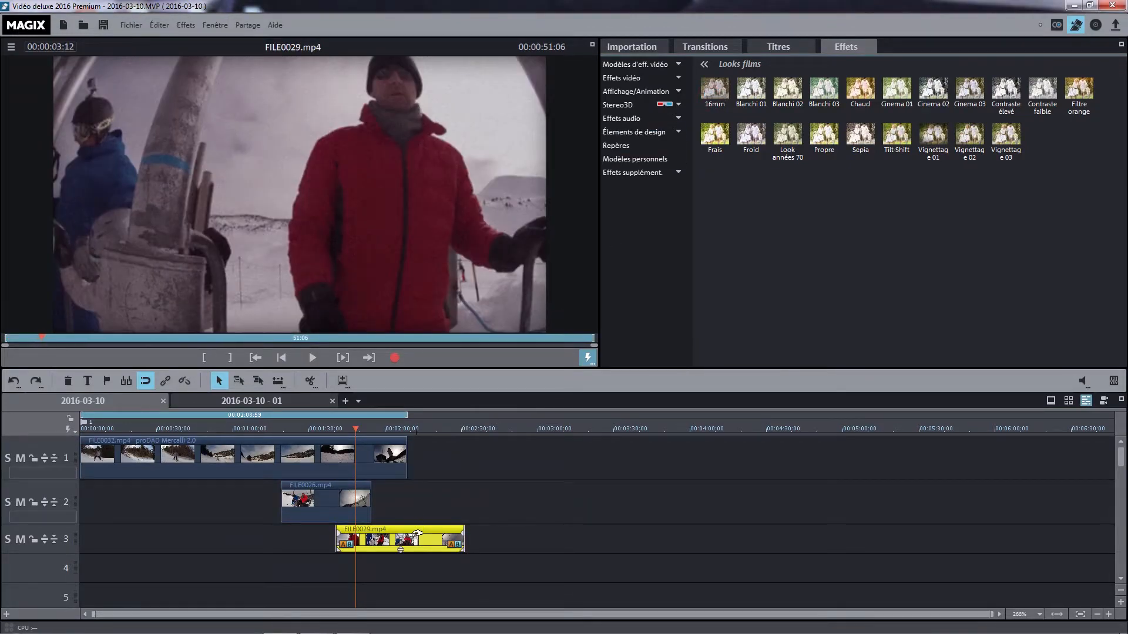
click(364, 430)
click(354, 429)
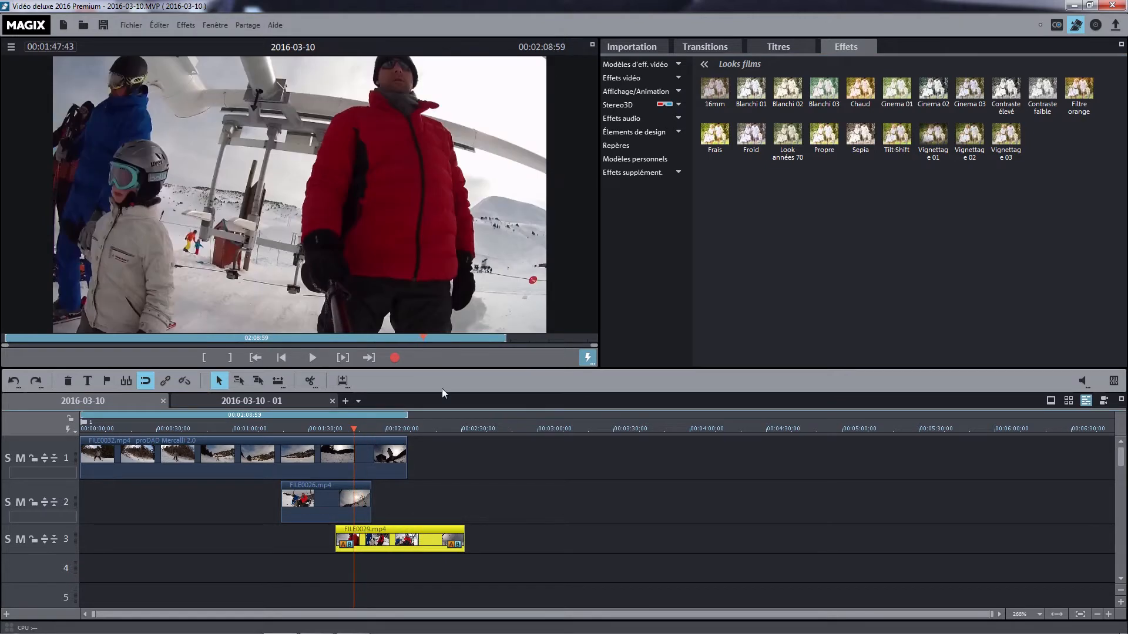
click(853, 143)
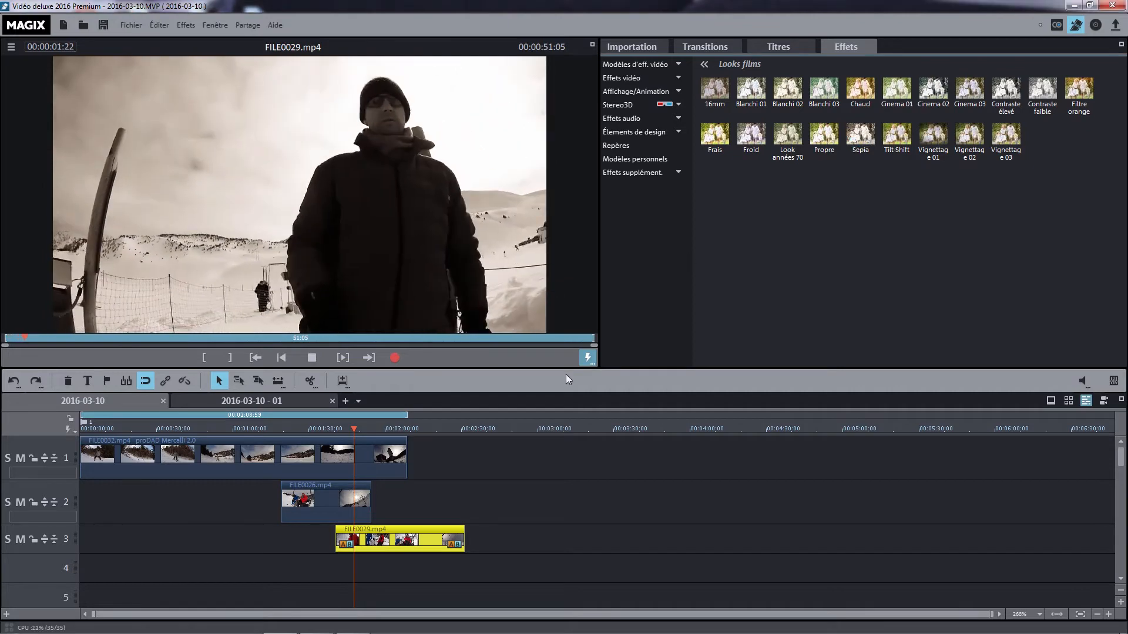
click(312, 360)
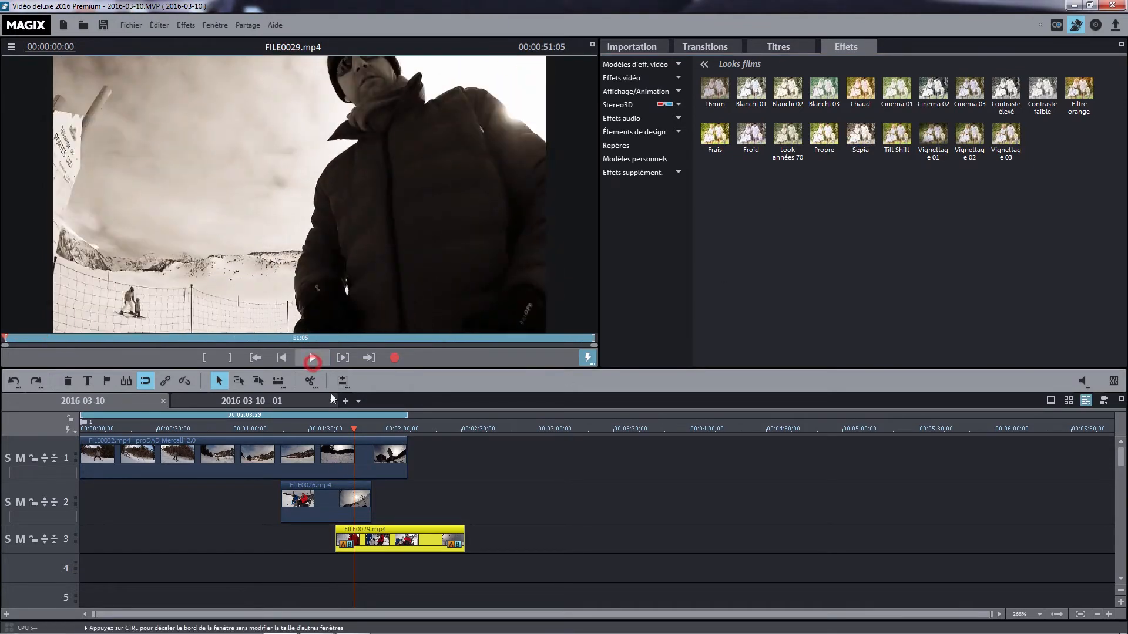
Preview the Cinema 03 film look on FILE0029.mp4 and return to the original footage.
click(348, 429)
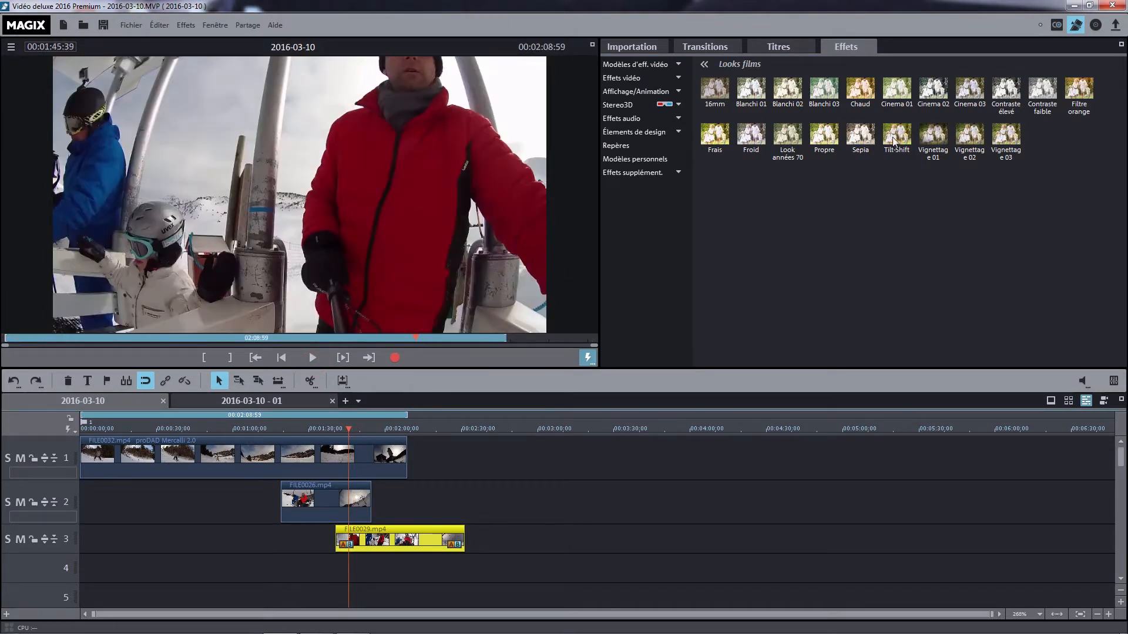
click(962, 97)
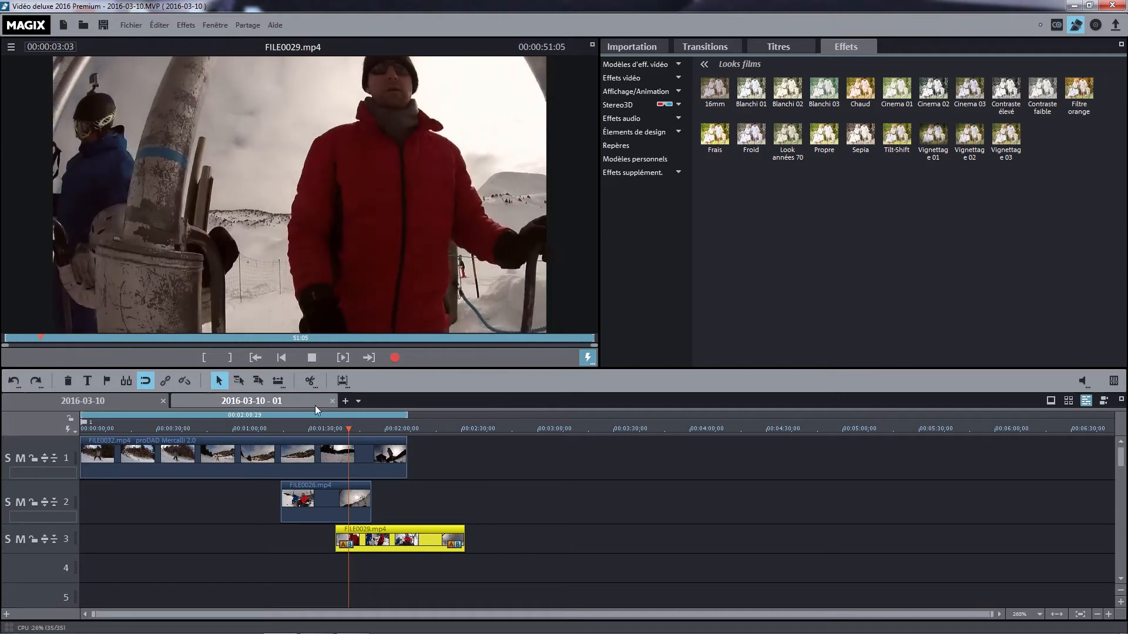
click(353, 429)
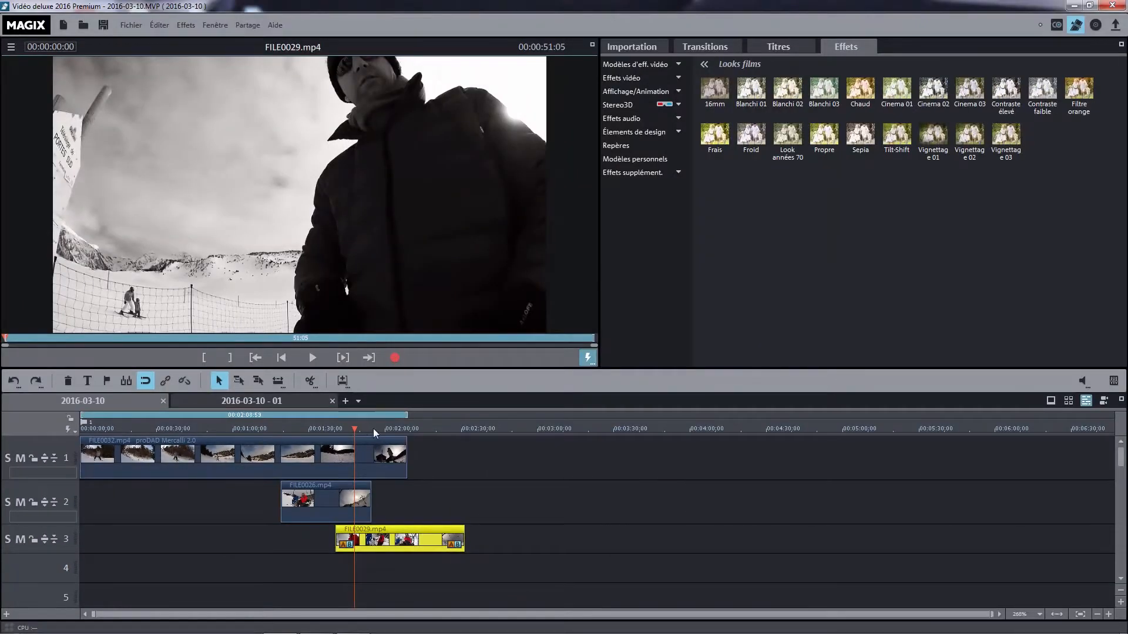
click(354, 428)
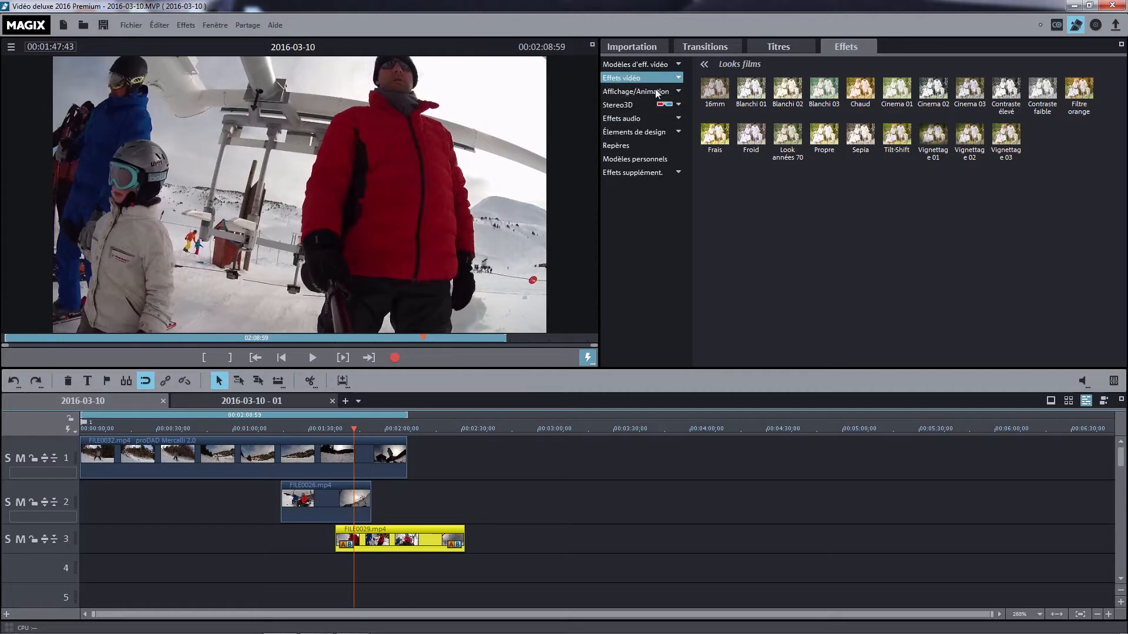
Show the proDAD Mercalli 2.0 video effect settings for FILE0032.mp4 on track 1 and check its split-screen footage in the preview.
click(676, 79)
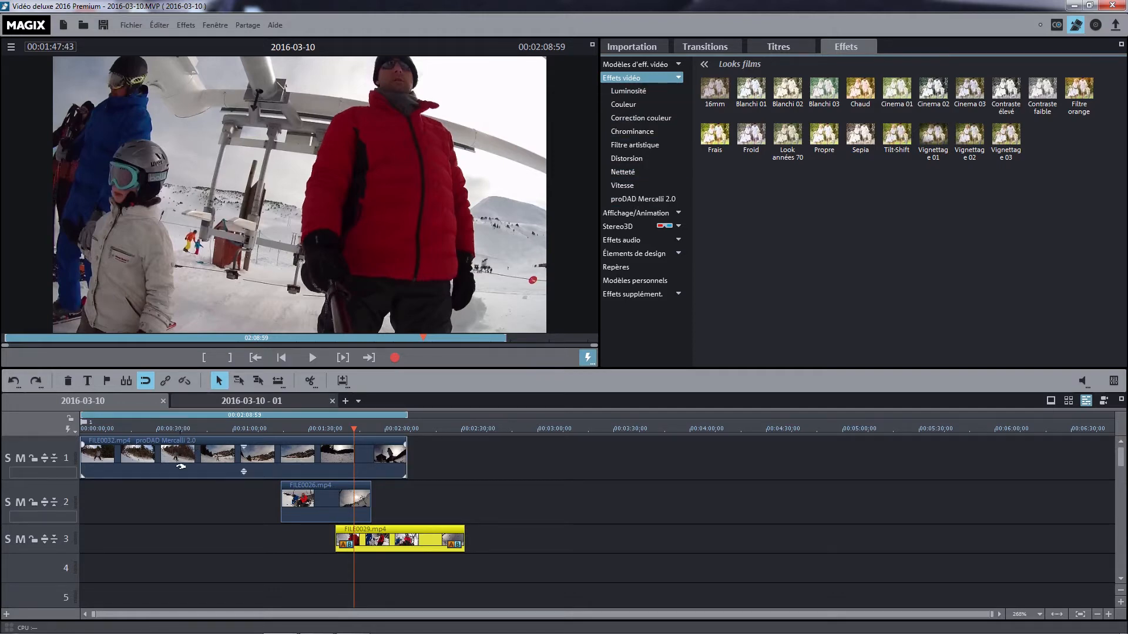
click(144, 468)
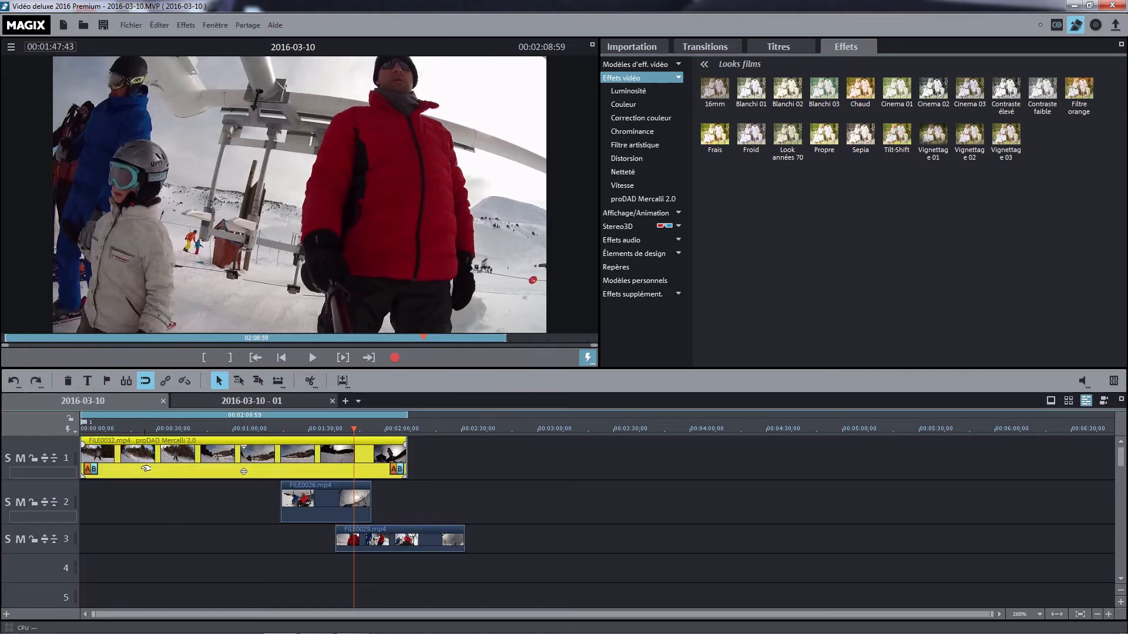
click(130, 429)
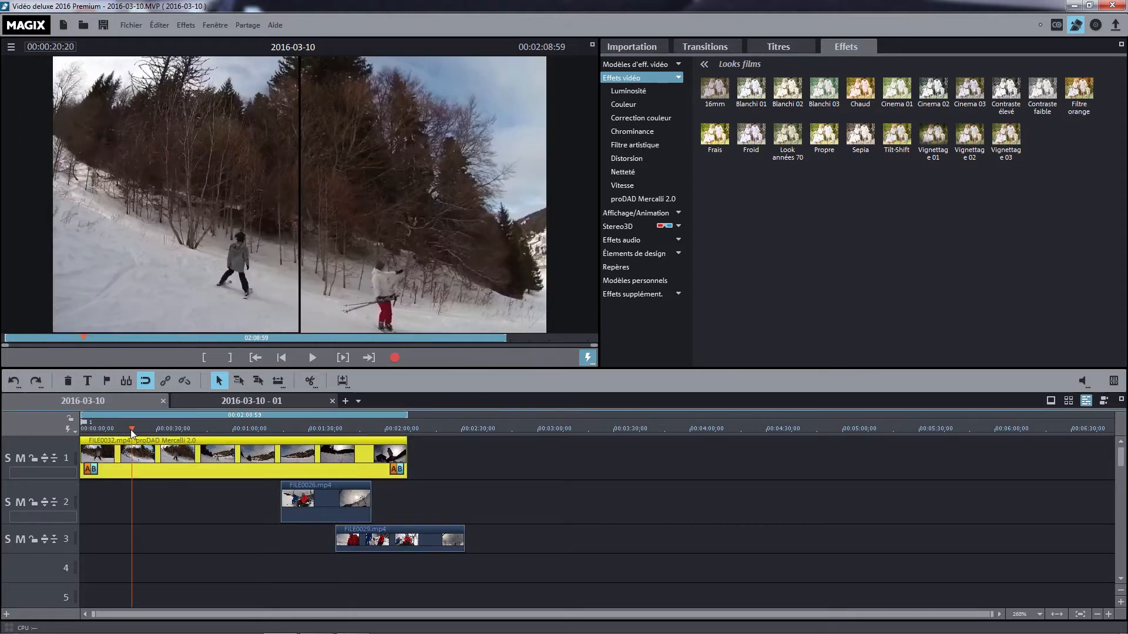
click(635, 201)
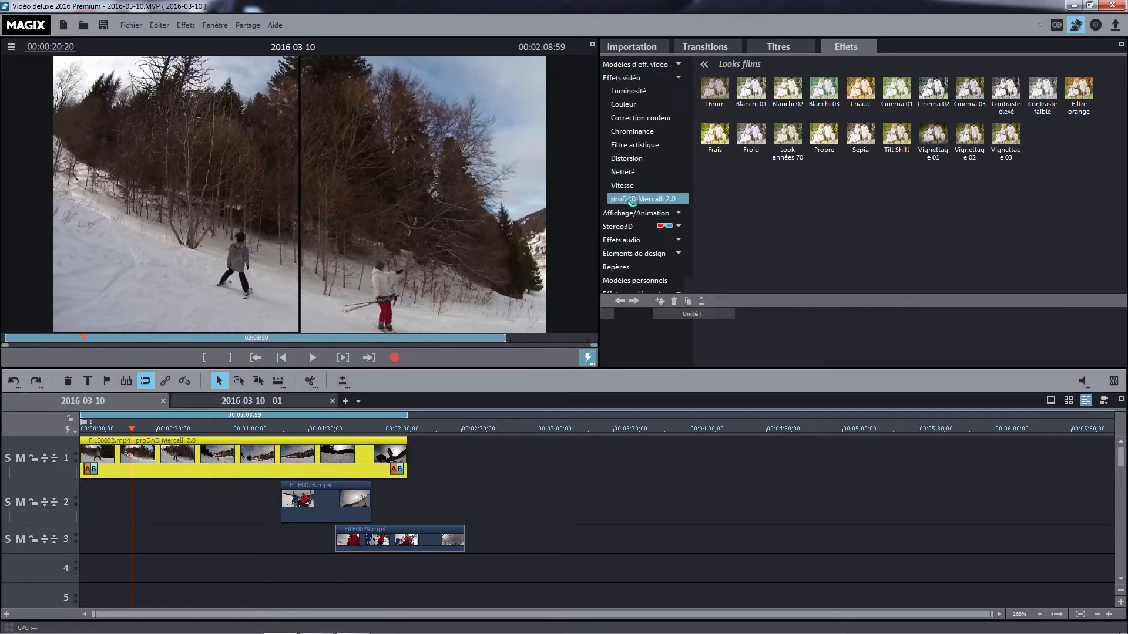
drag(1122, 88, 1121, 127)
click(154, 429)
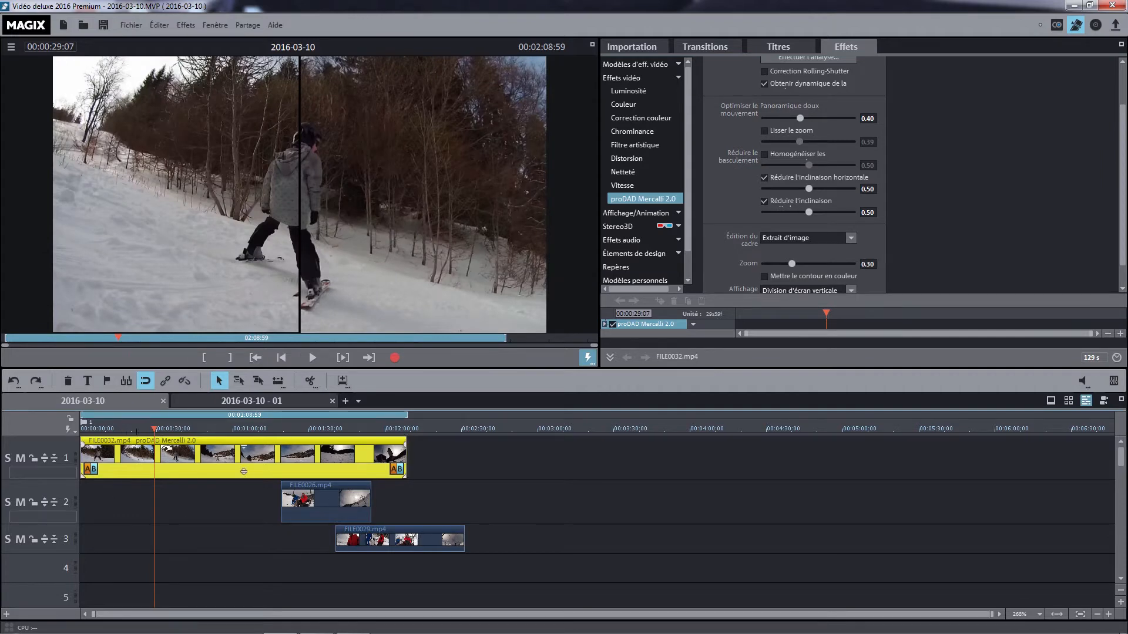
click(339, 358)
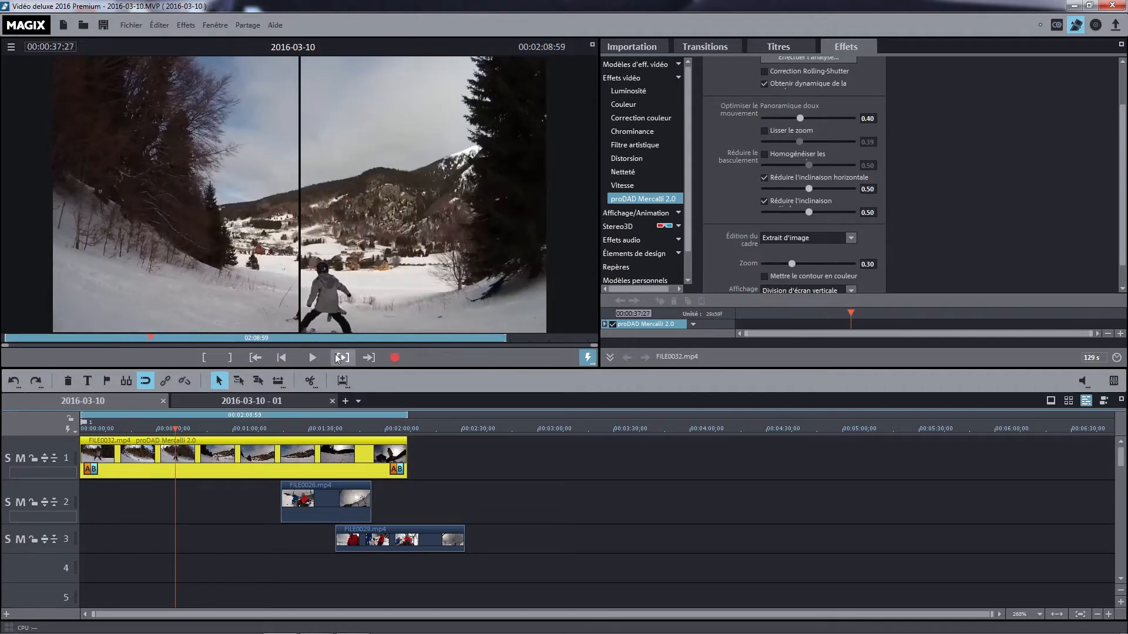
Play the split-screen Mercalli comparison of FILE0032.mp4 in the preview, then stop playback.
click(312, 357)
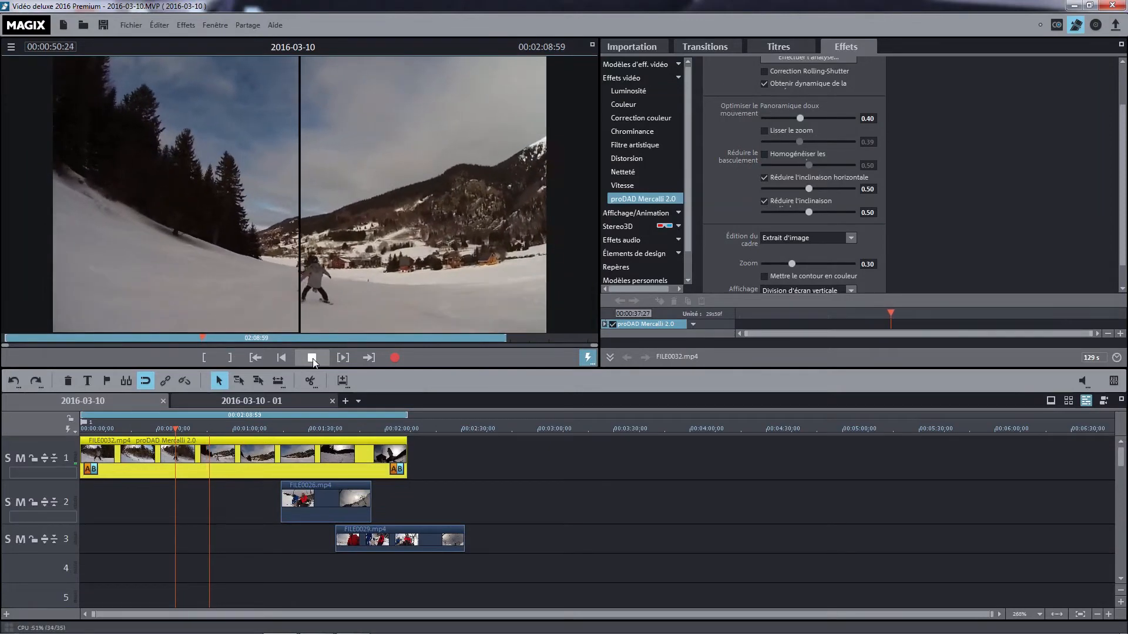
click(313, 359)
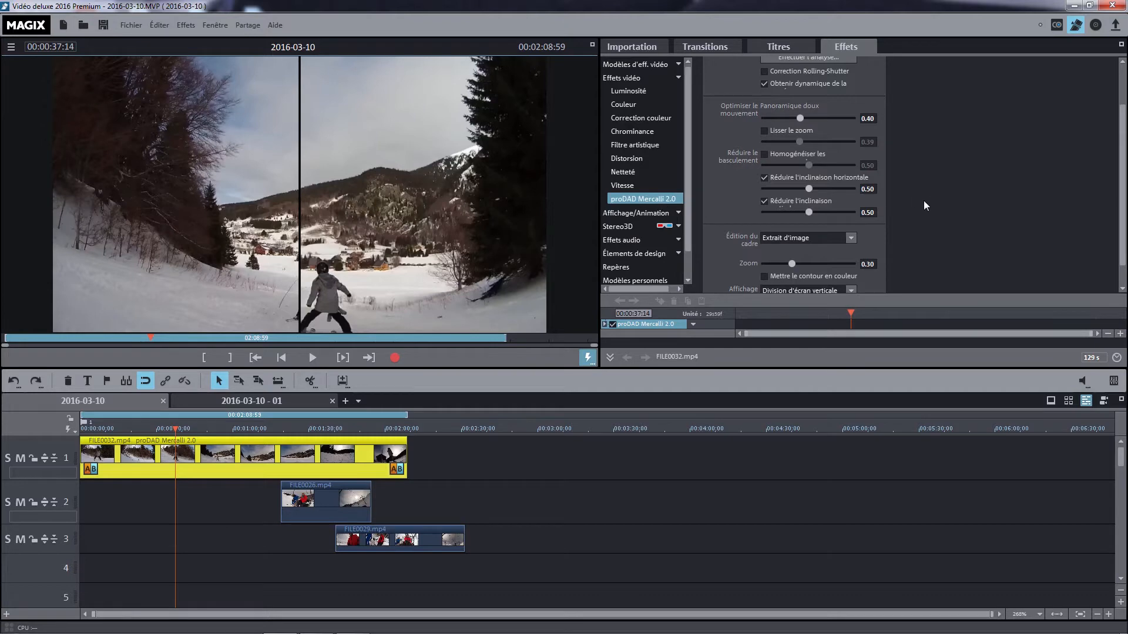
Try Division d'écran horizontale as the Mercalli comparison display, then restore Division d'écran verticale.
scroll(1123, 210, down, 1)
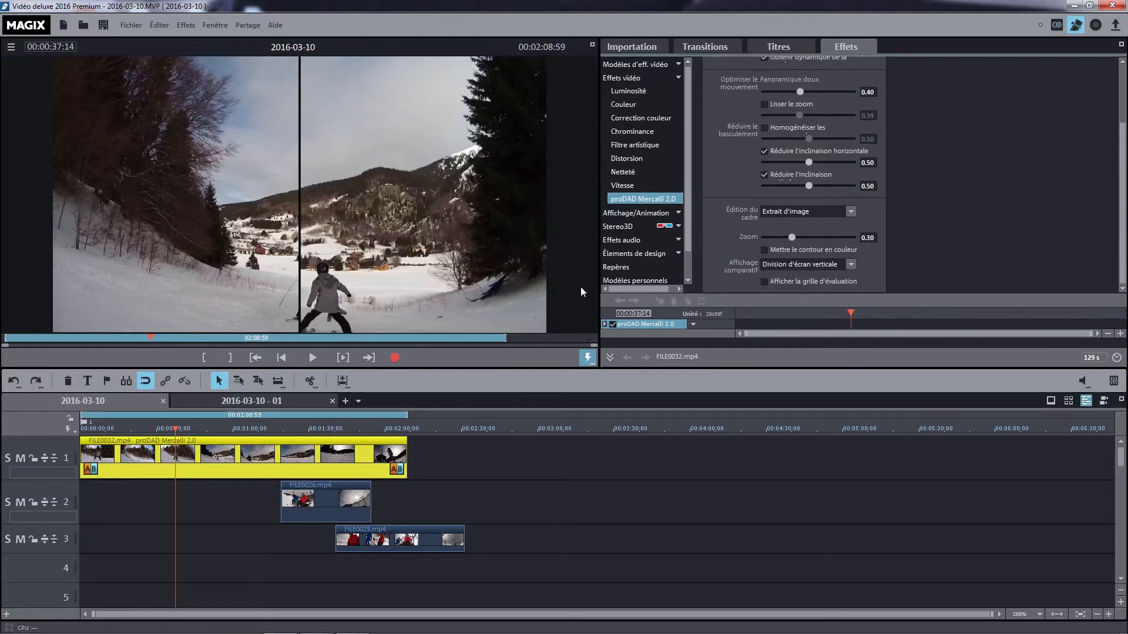
click(851, 265)
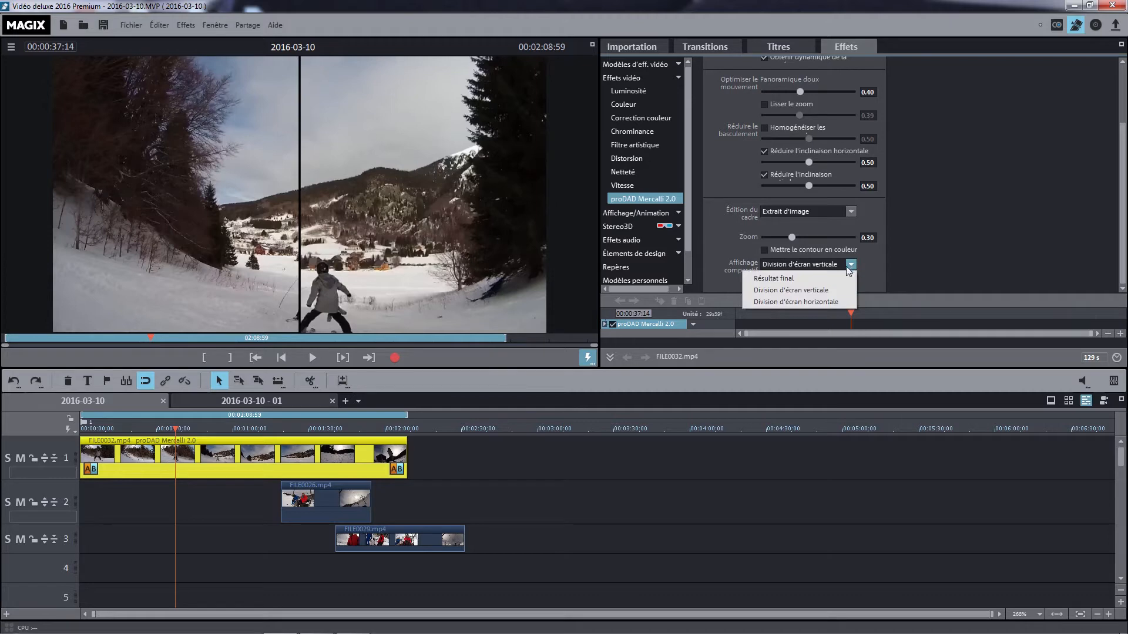
click(835, 302)
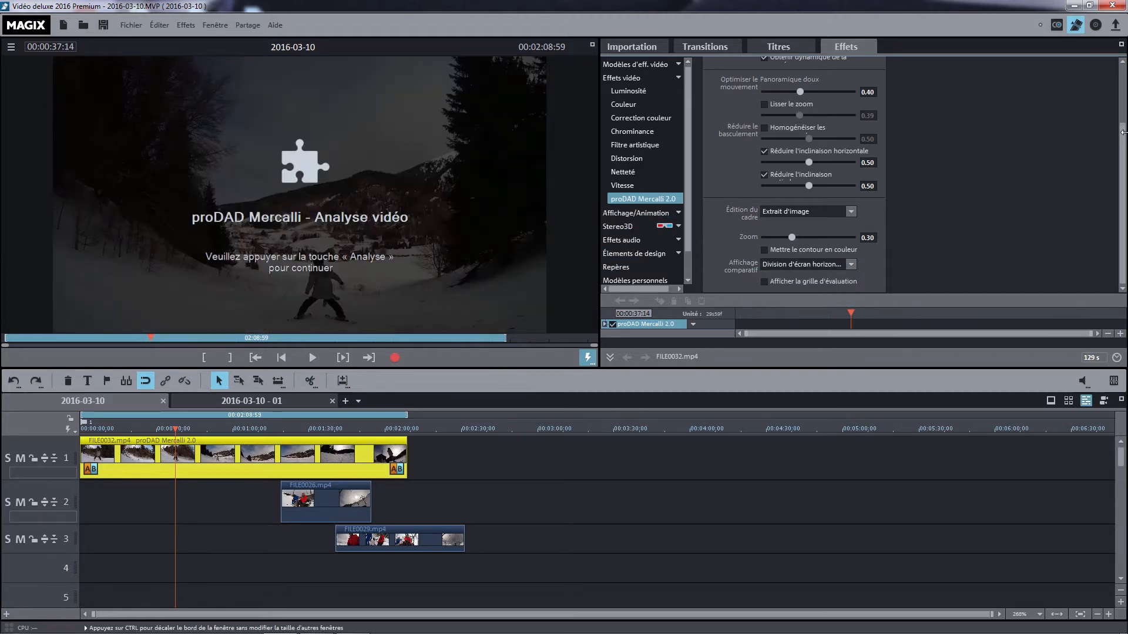
drag(1123, 154, 1124, 75)
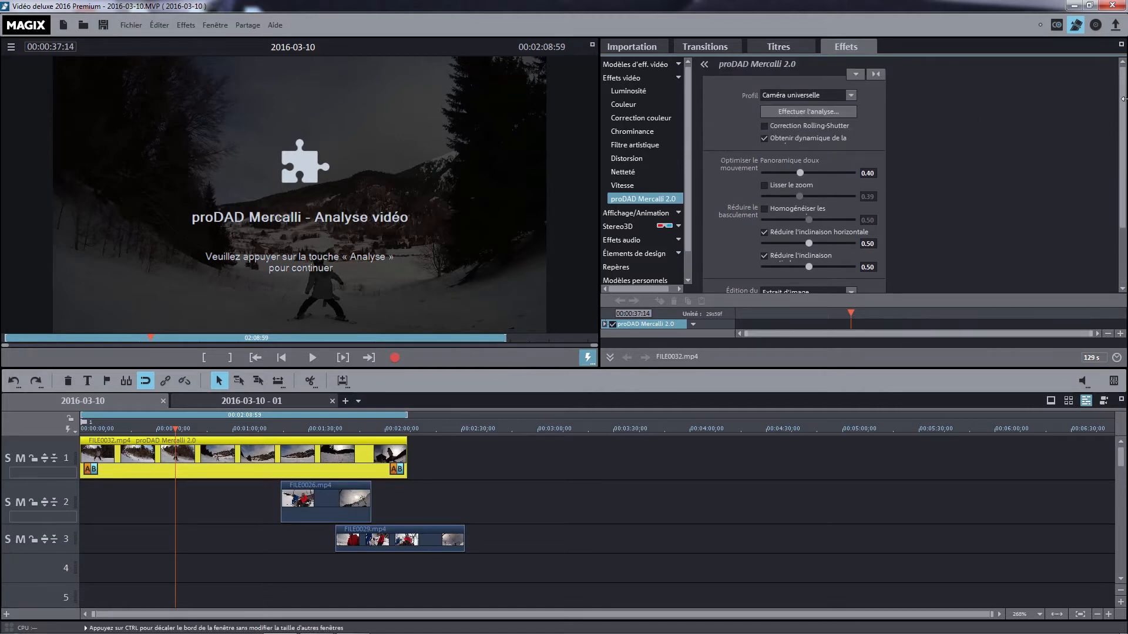
scroll(822, 284, down, 3)
click(851, 264)
click(852, 271)
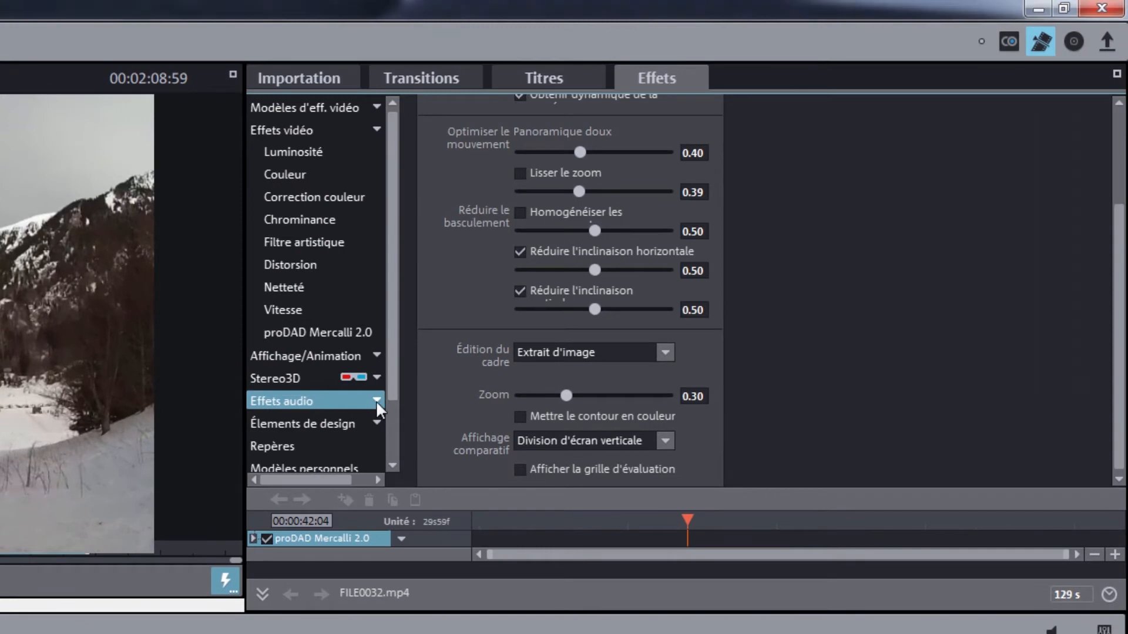
Show the general audio effect settings for FILE0032.mp4, then the audio effect templates.
click(377, 402)
drag(393, 340, 394, 400)
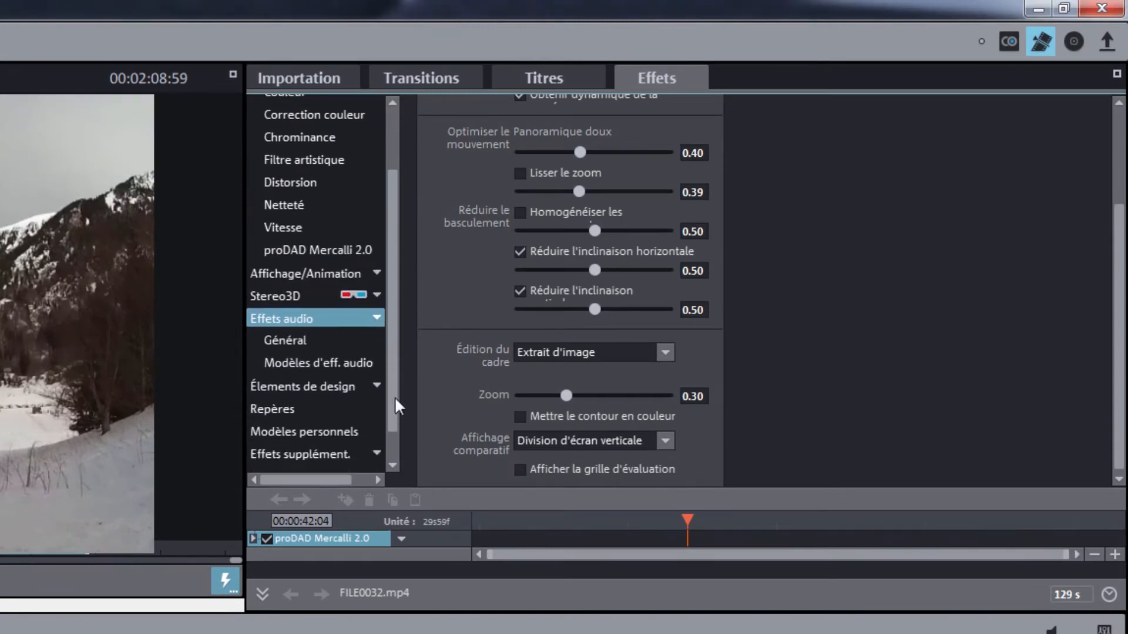
click(277, 344)
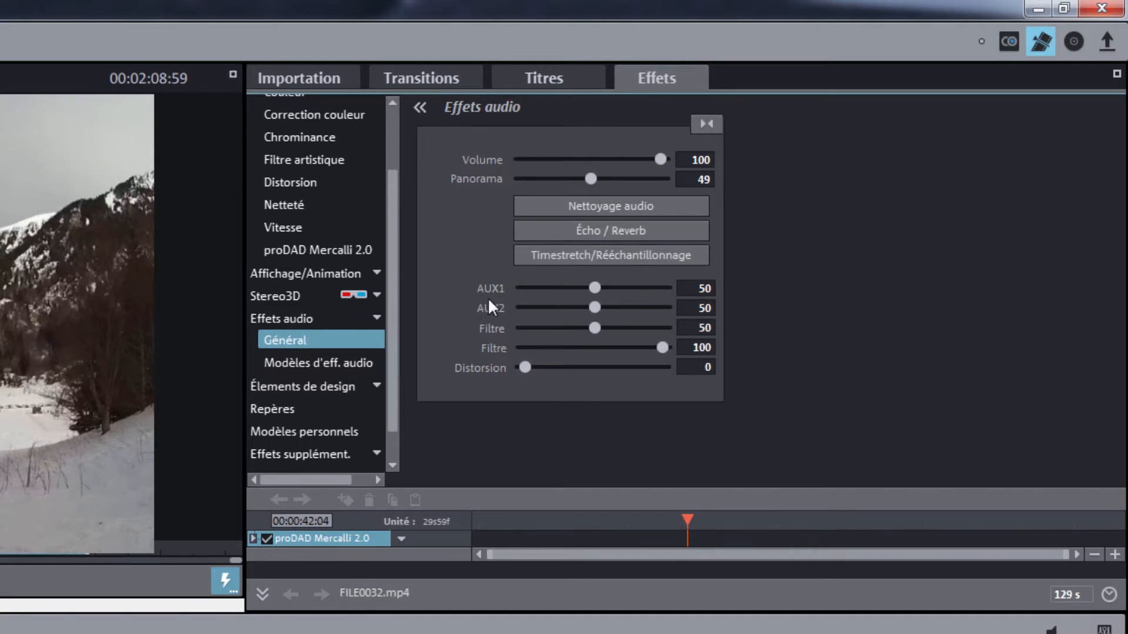
click(311, 362)
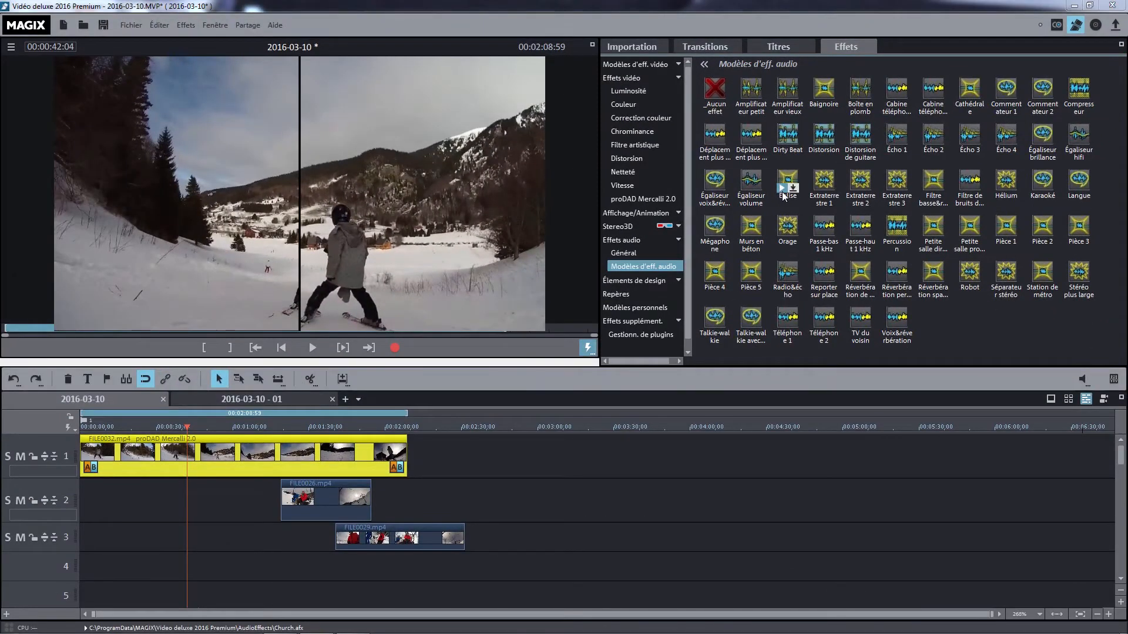
Preview the Église audio effect template, then return to the project footage at about 00:00:41.
click(782, 190)
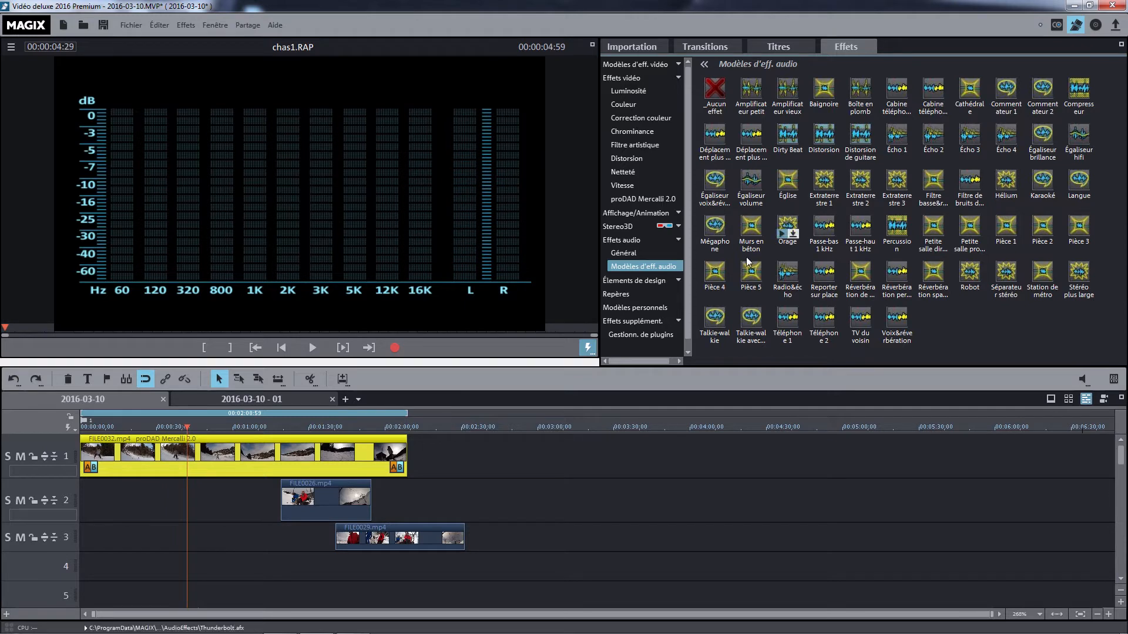
click(185, 426)
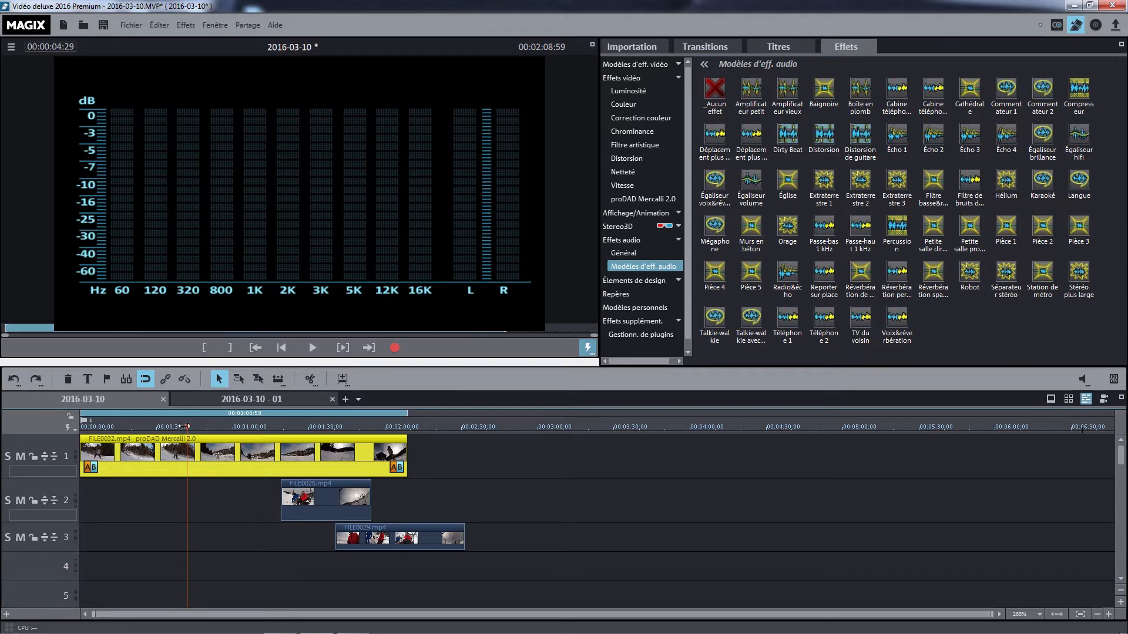
click(186, 427)
mouse_move(890, 347)
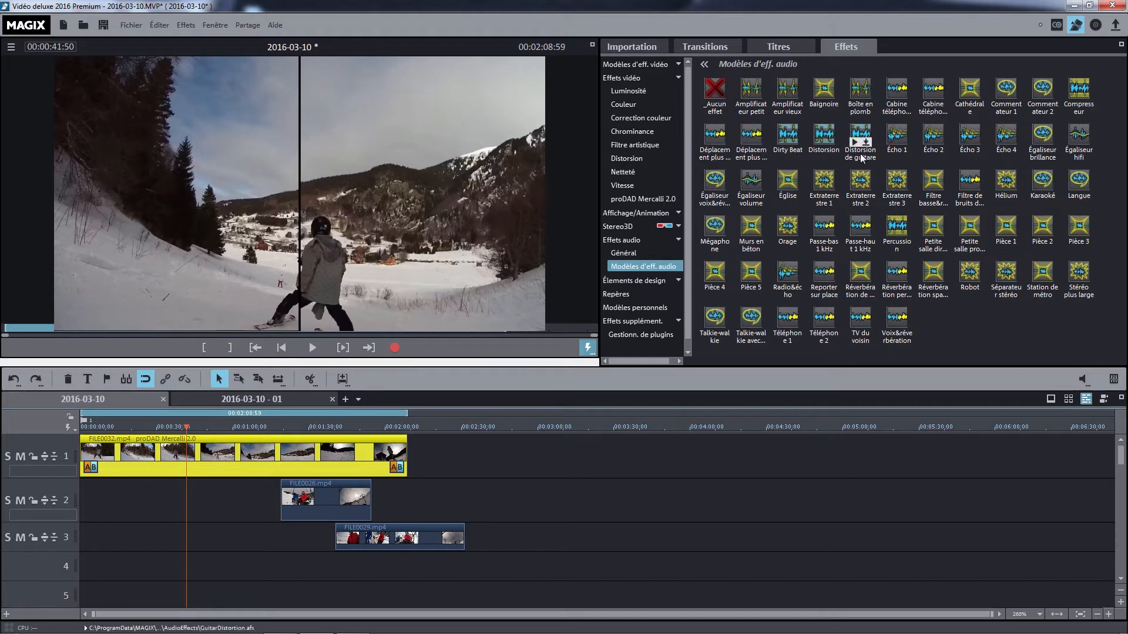
mouse_move(779, 194)
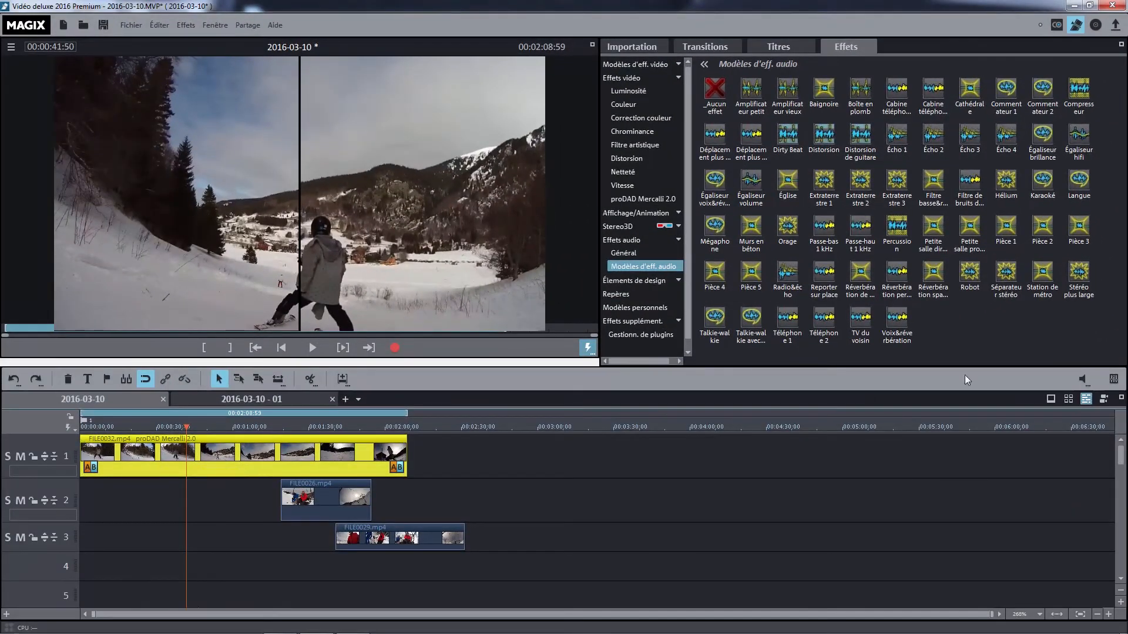
mouse_move(794, 188)
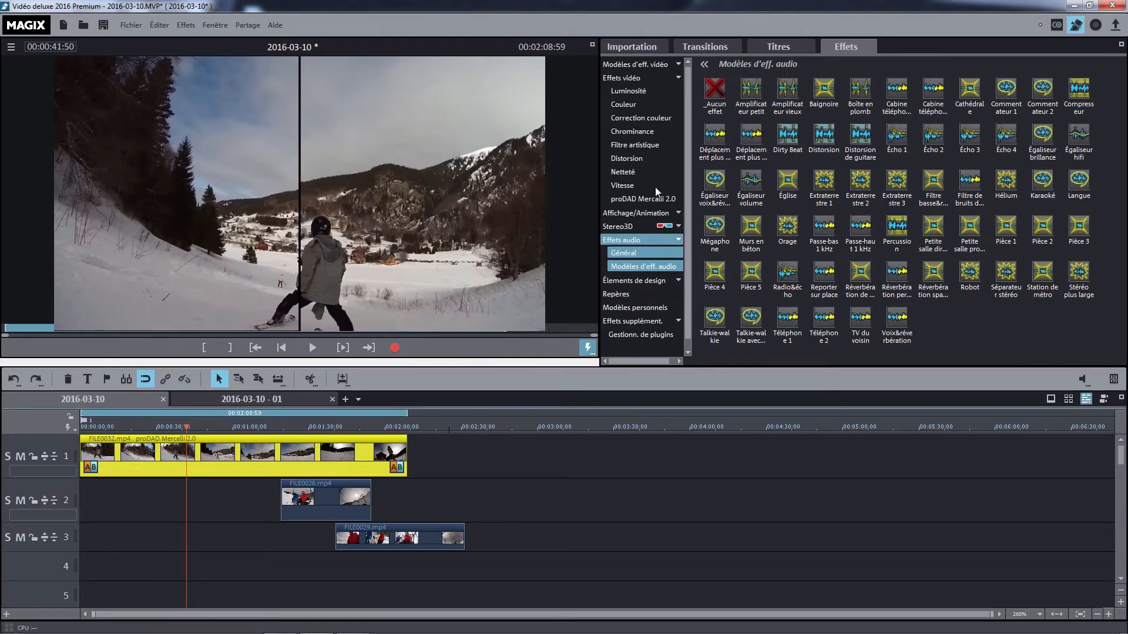
drag(688, 259, 689, 280)
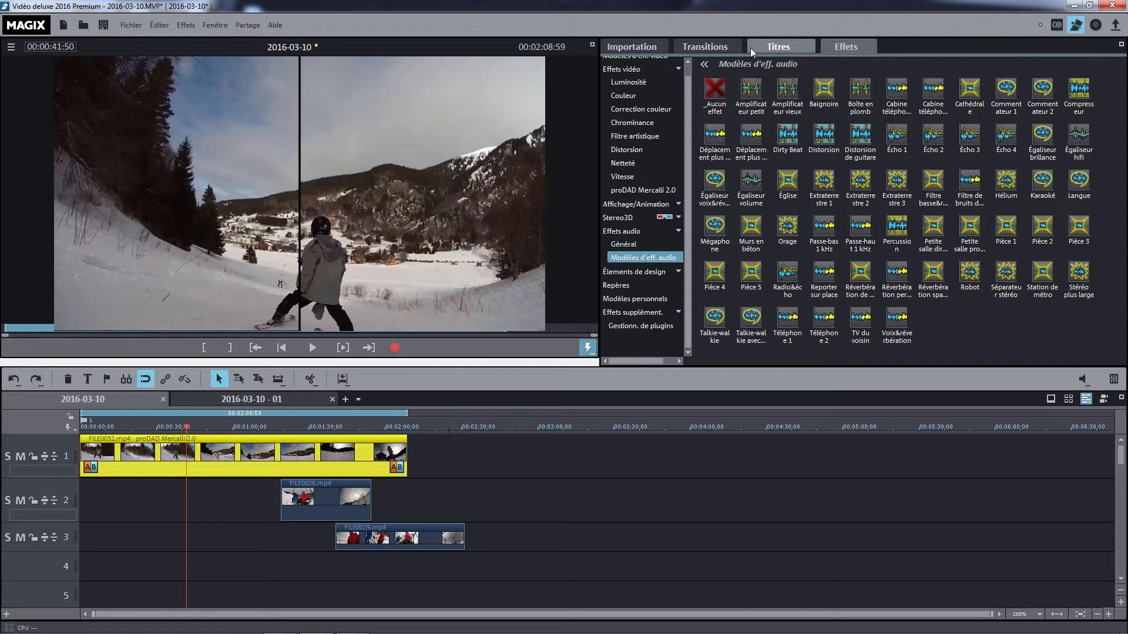
Browse the title options from the manual title editor to the Police and Générique de début/fin templates.
click(787, 46)
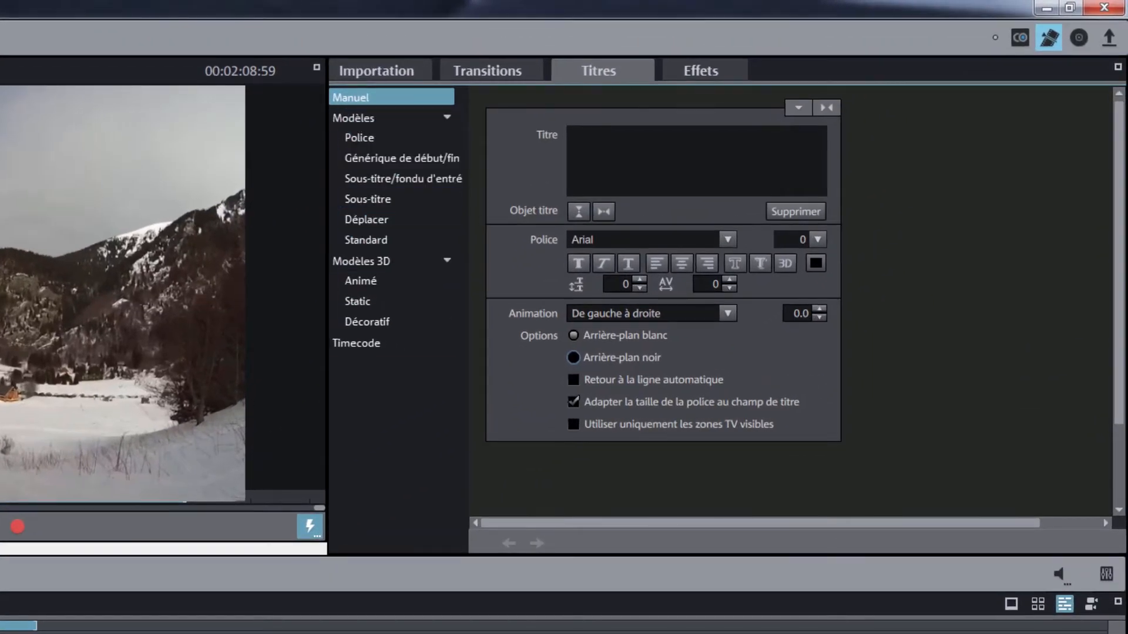
click(383, 137)
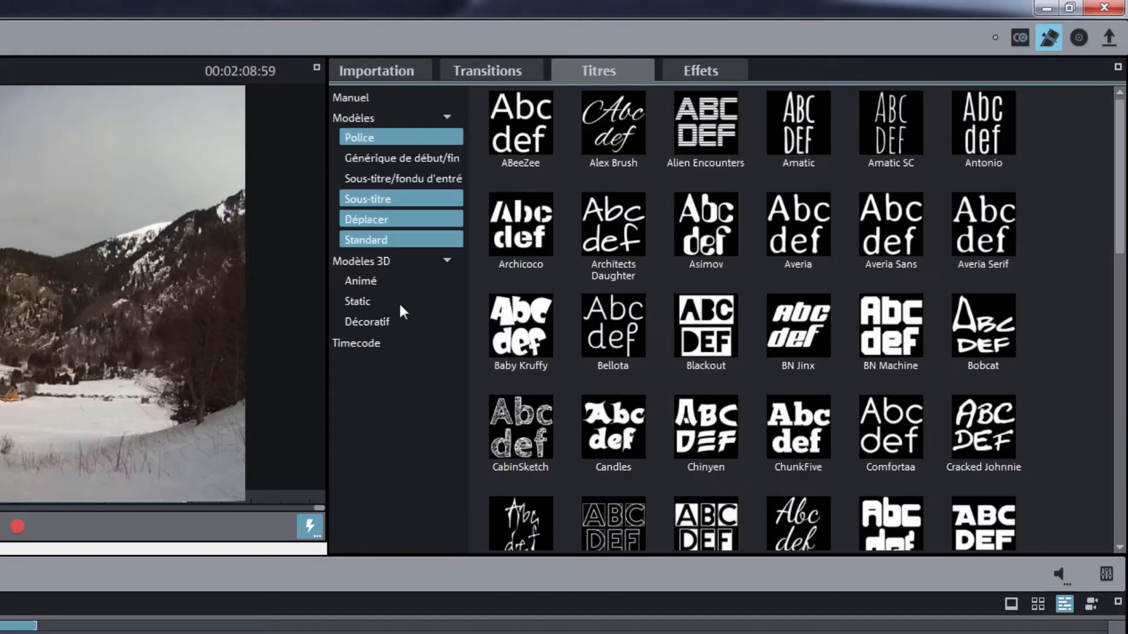
click(397, 158)
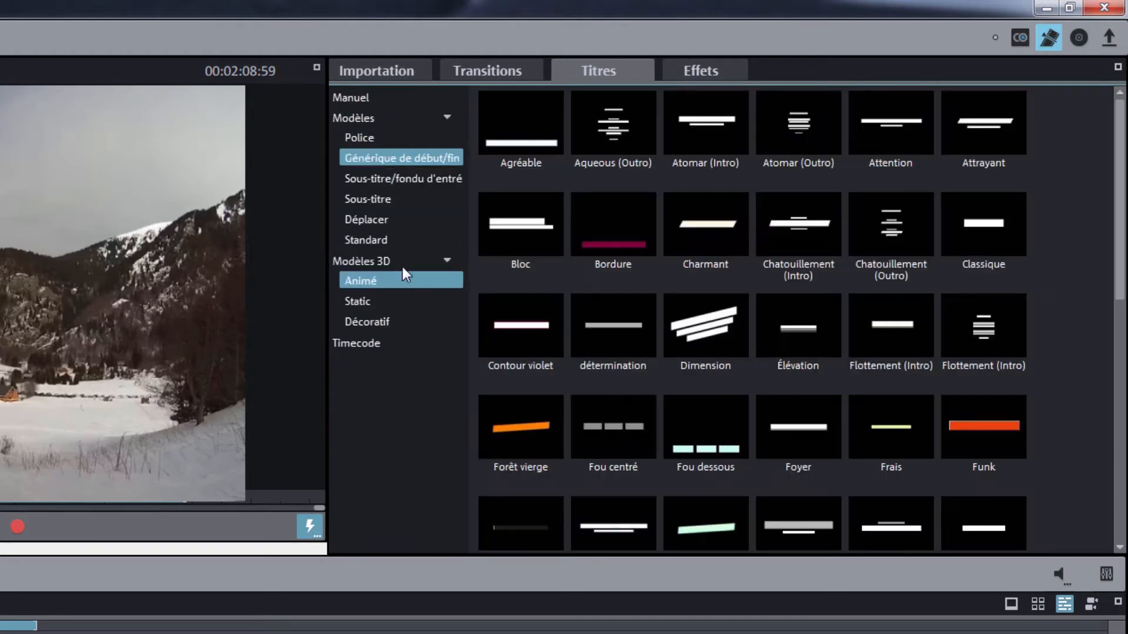
Preview the Bloc, Bordure, Charmant, Dimension and Élévation intro title templates.
mouse_move(507, 246)
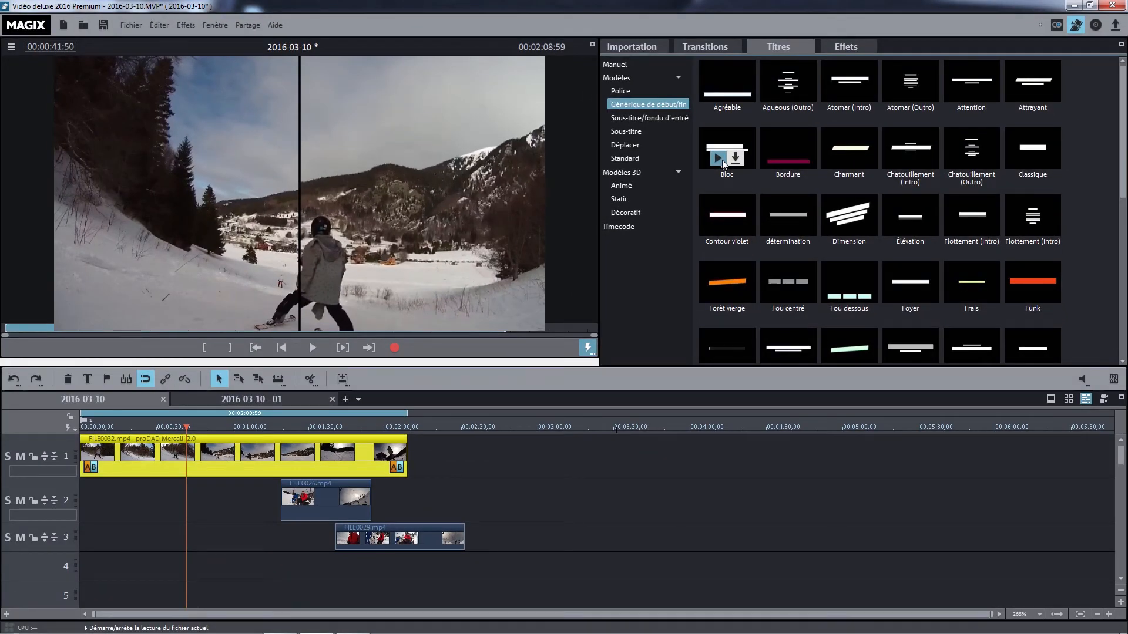
click(722, 159)
mouse_move(738, 228)
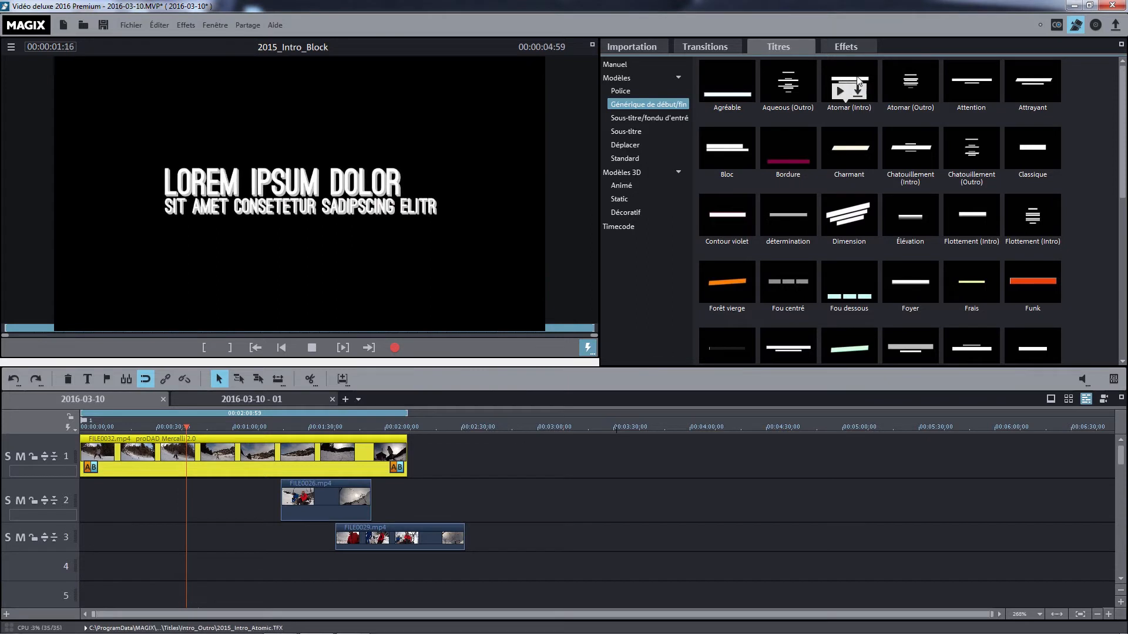
click(779, 160)
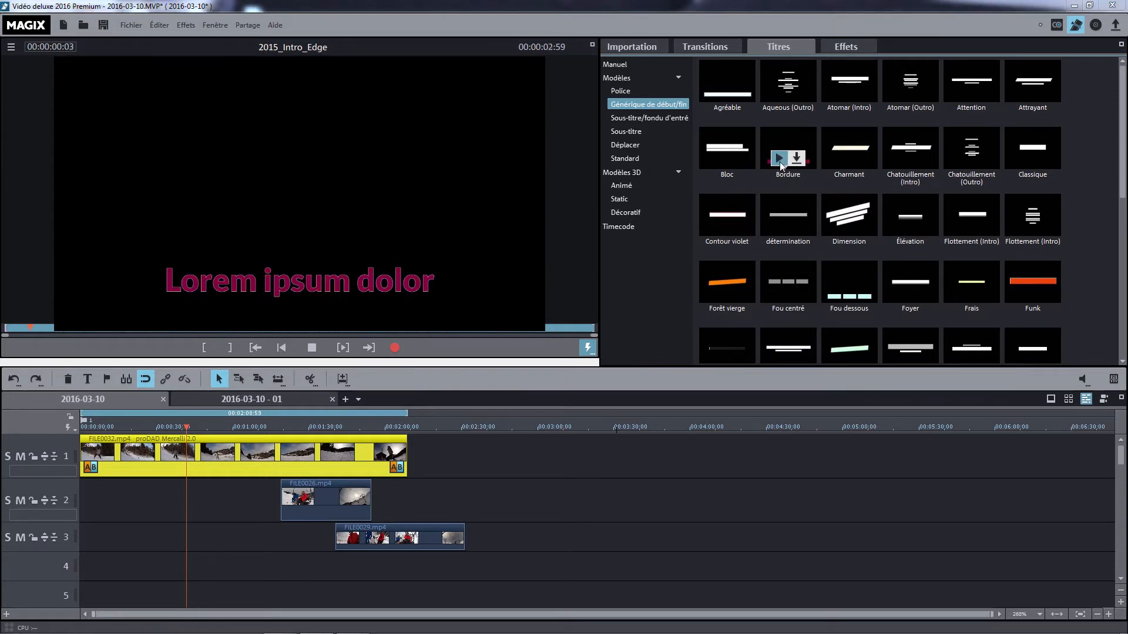
click(841, 159)
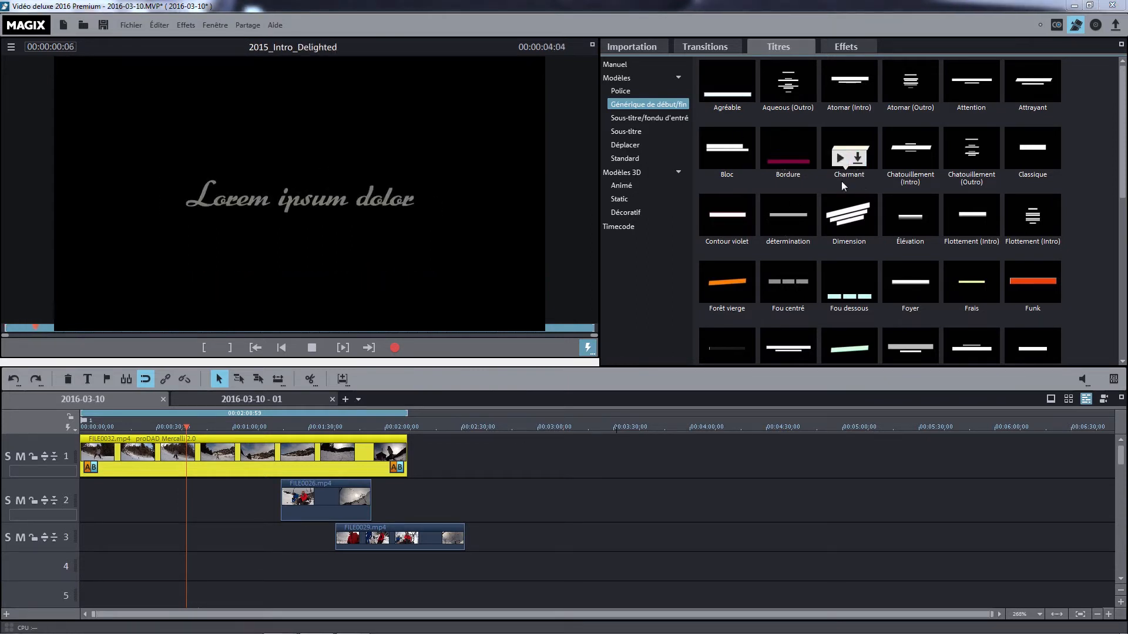
click(840, 226)
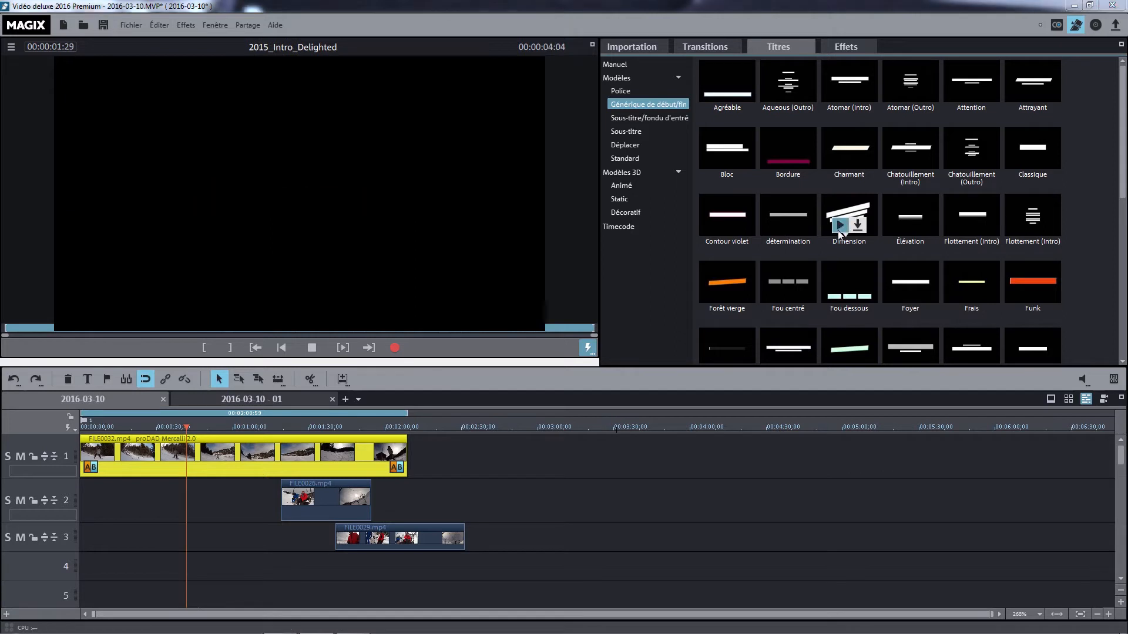
click(902, 229)
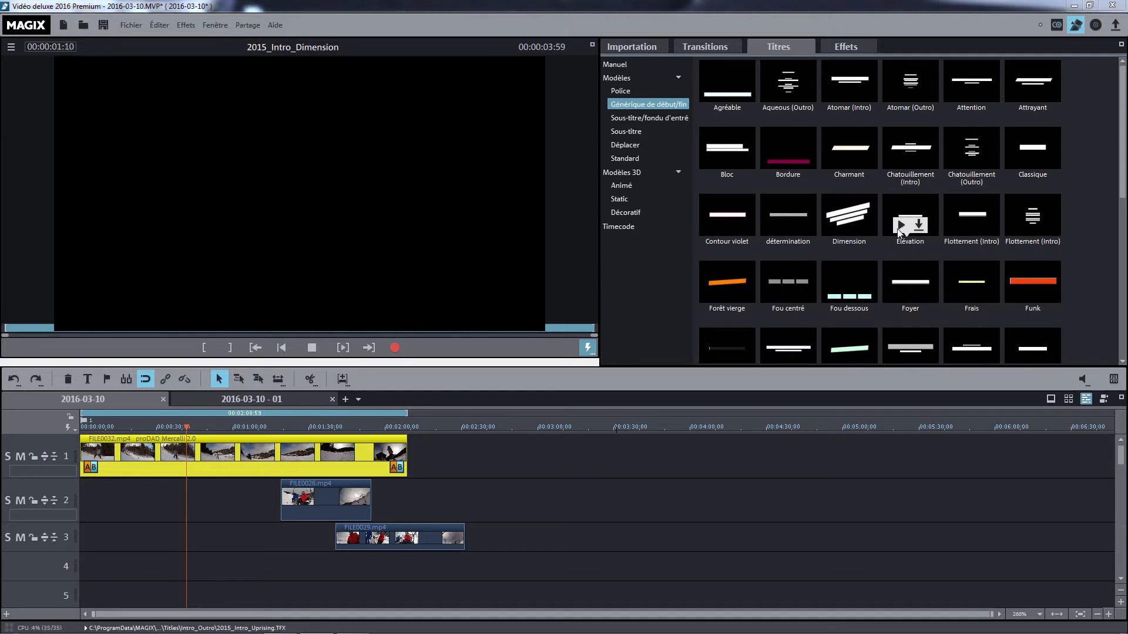
Preview the Fou dessous, Foyer, Forêt vierge, Fou centré and Contour violet intro title templates.
click(836, 288)
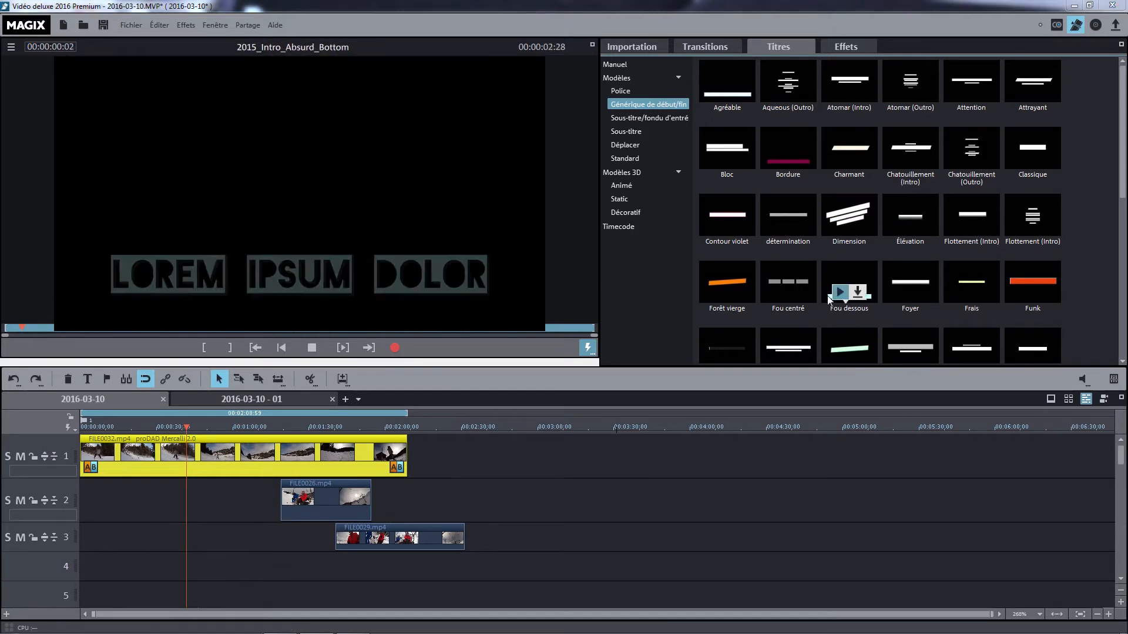
click(903, 293)
mouse_move(766, 316)
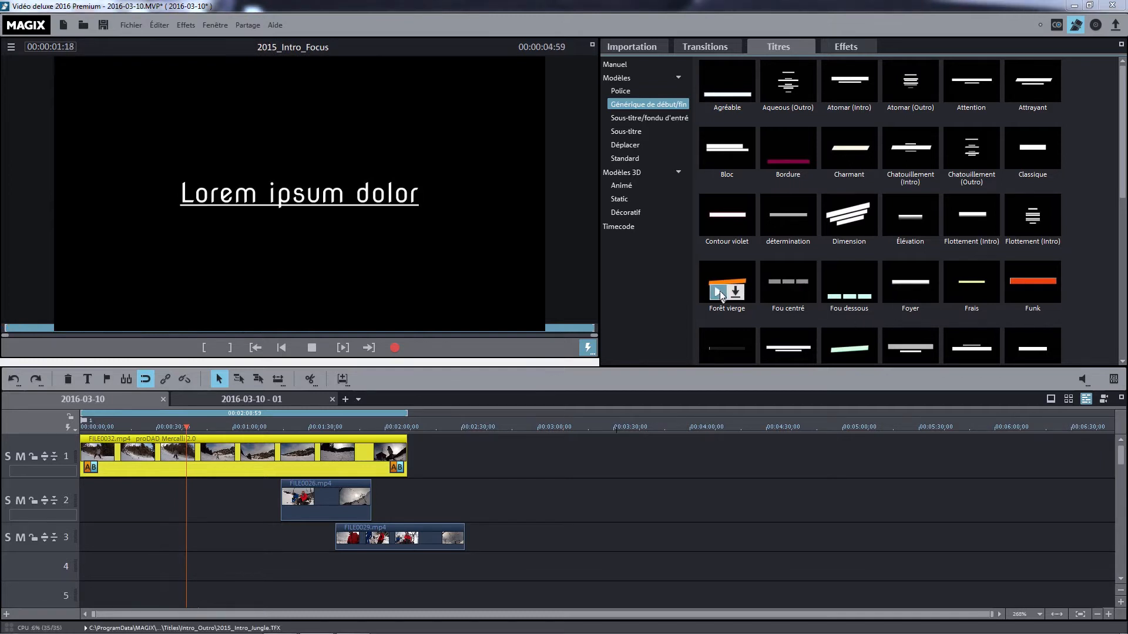
click(719, 292)
click(779, 292)
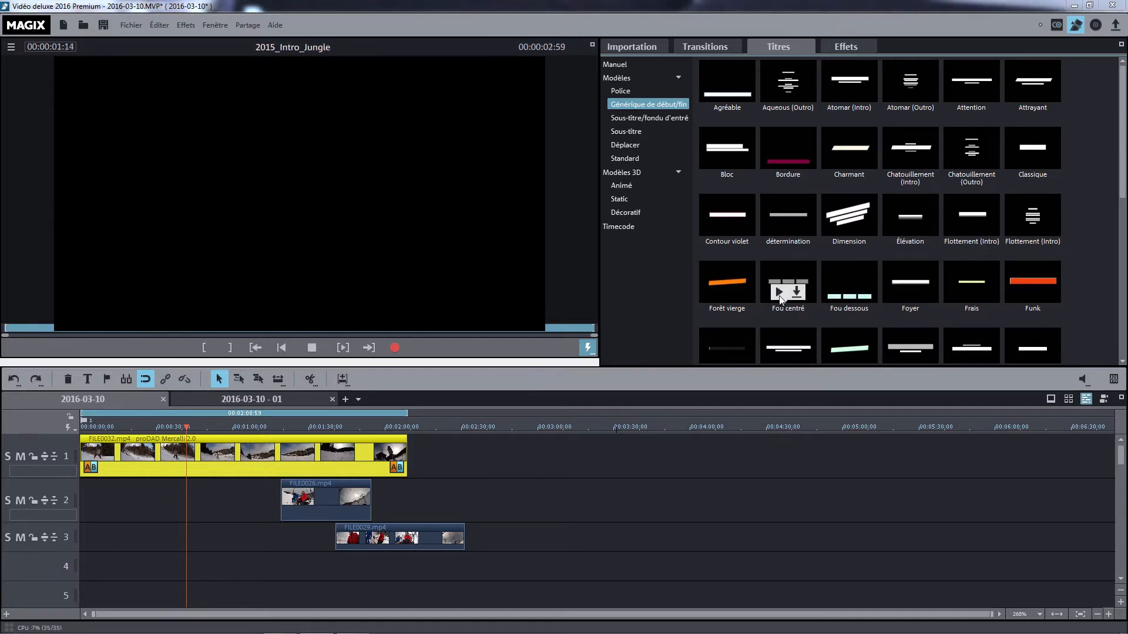
click(715, 229)
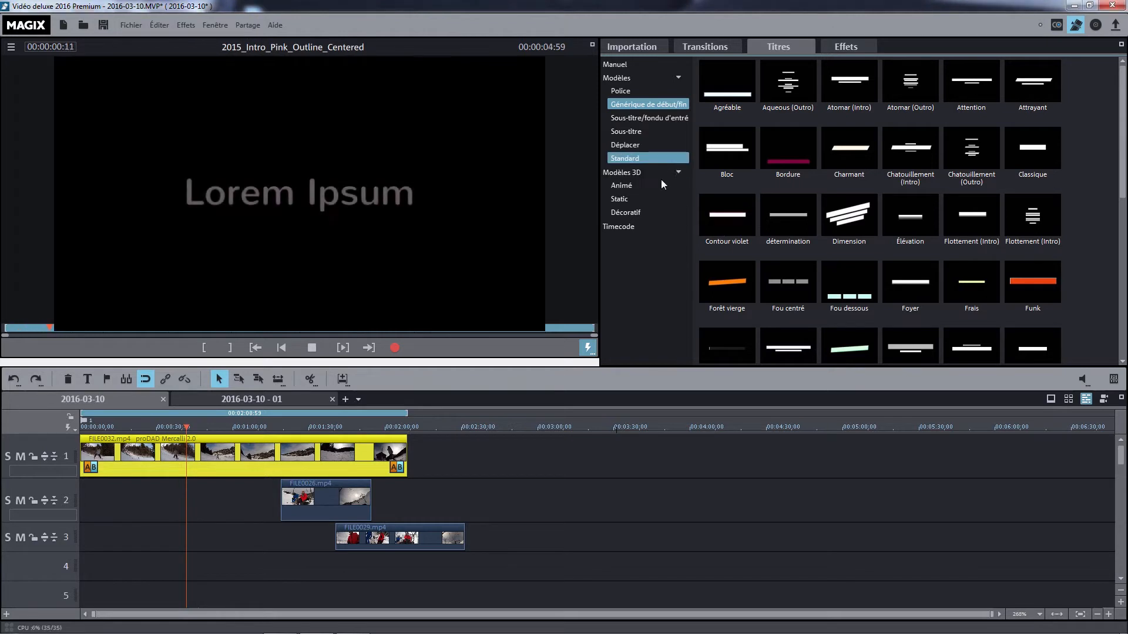
Preview the Aqueousà droite, Atomar centré, Autoroute centré and Clair centré templates from the Sous-titre/fondu d'entré category.
click(650, 119)
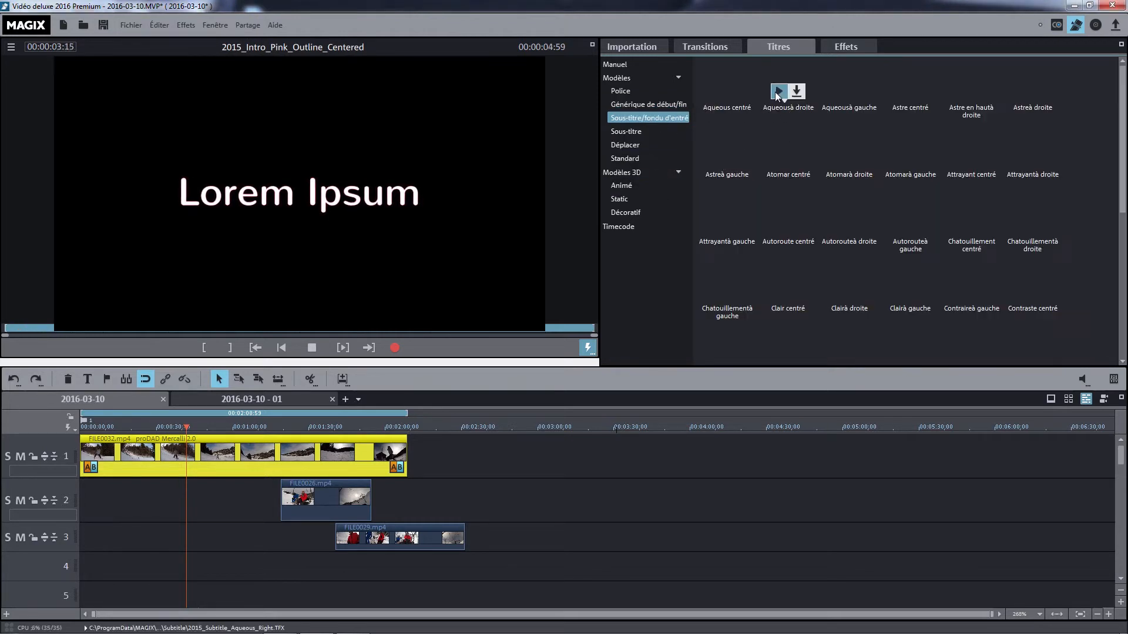
click(779, 92)
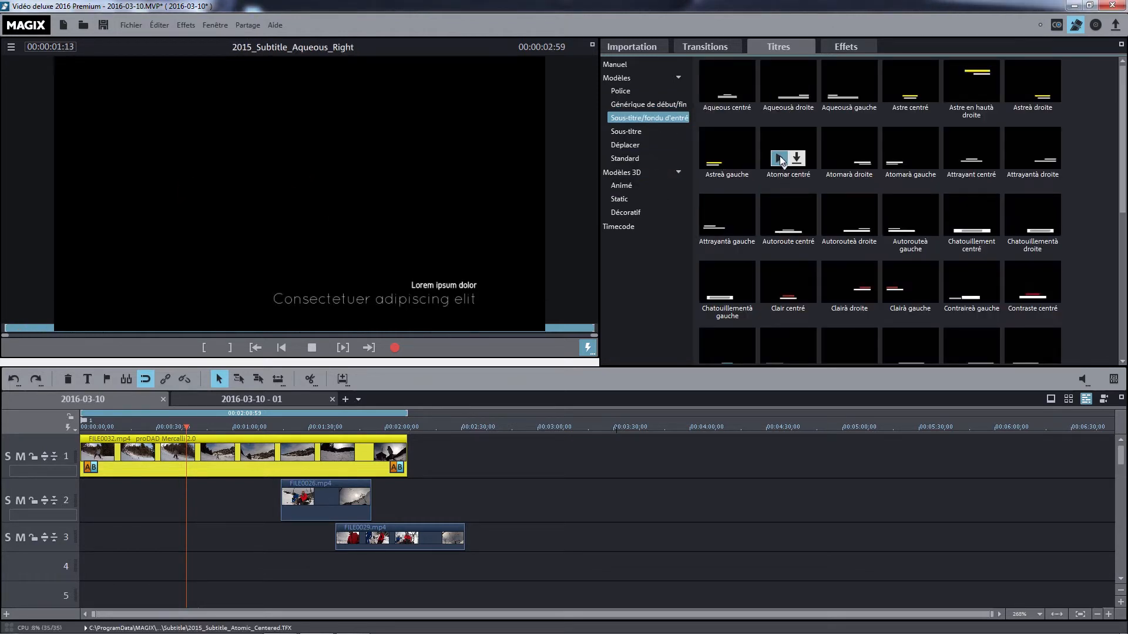
click(781, 159)
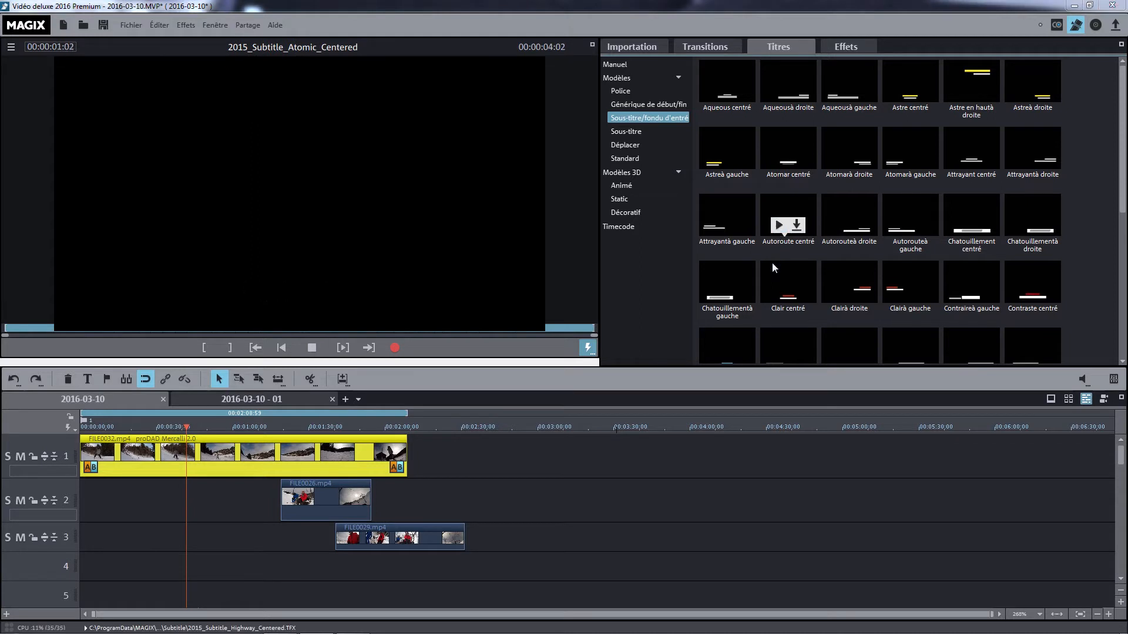
click(777, 227)
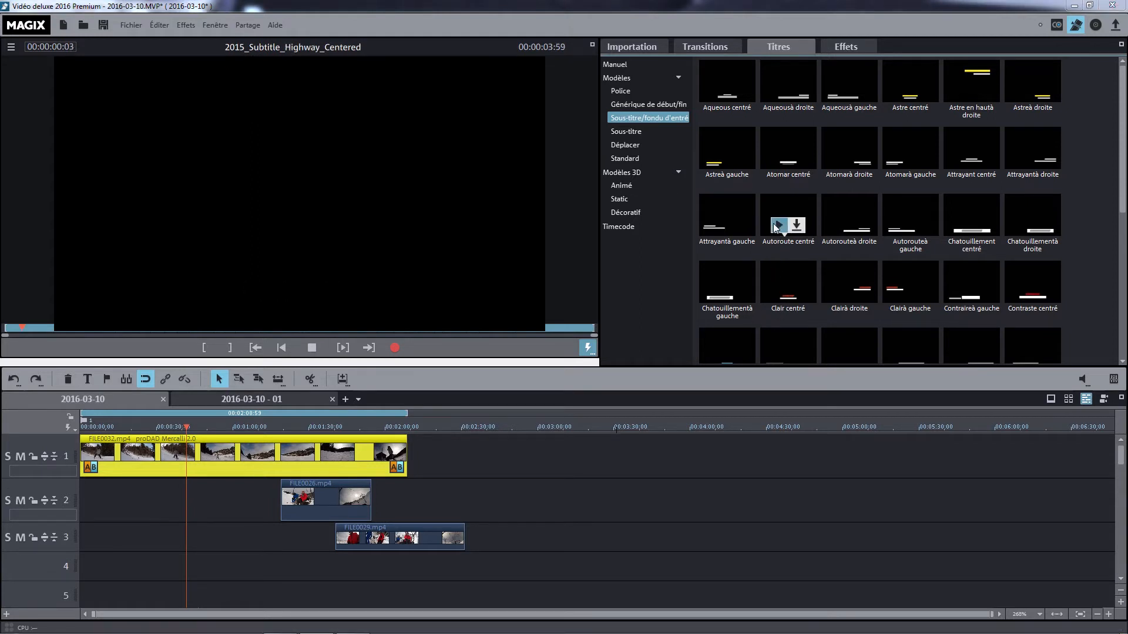
click(778, 227)
click(777, 226)
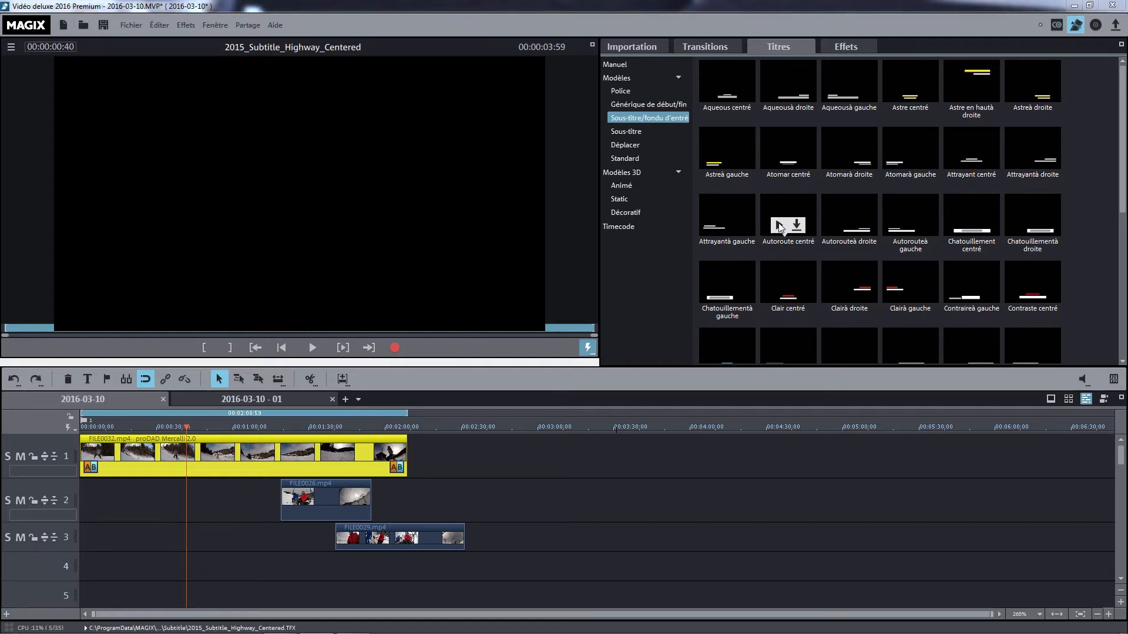
click(779, 294)
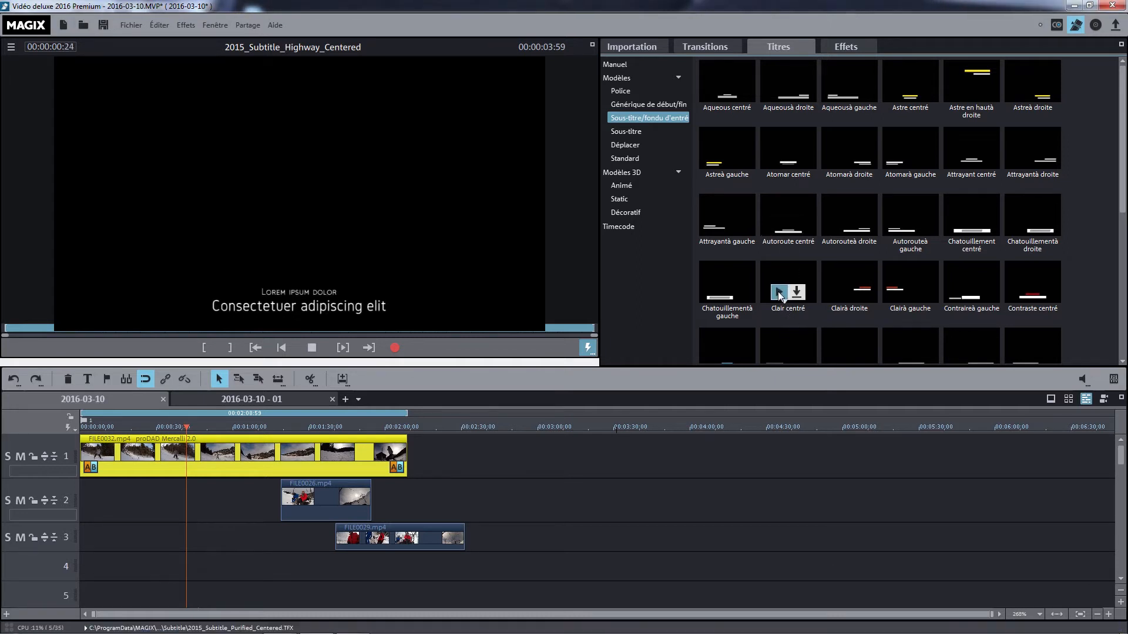
Preview the Clair centré, Clair à droite and Autoroute à gauche subtitle templates.
click(778, 293)
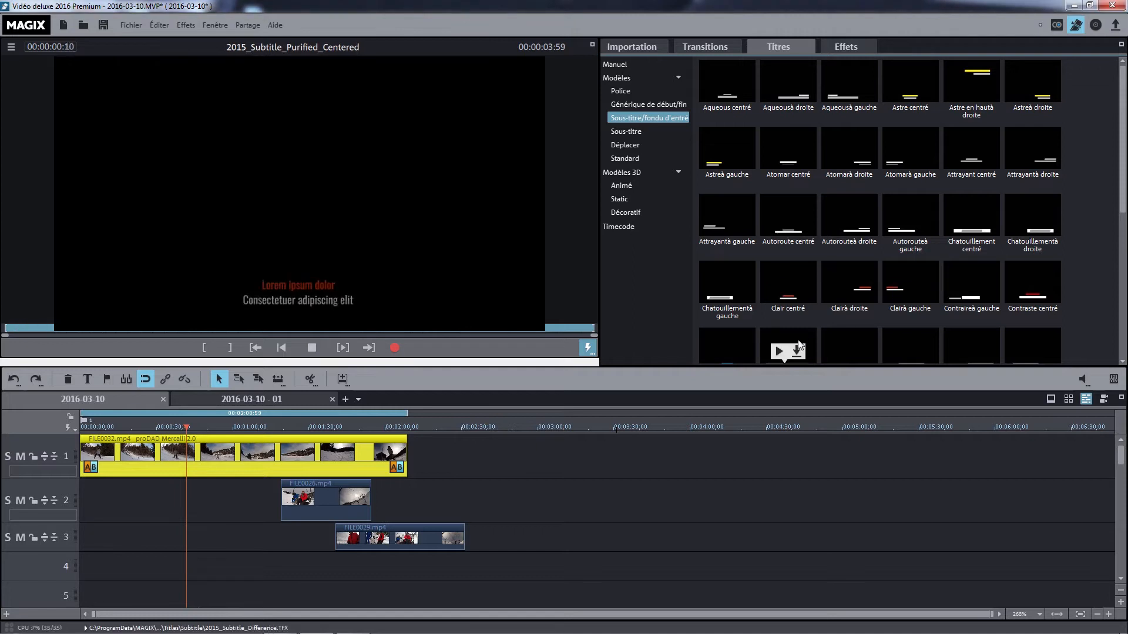
click(840, 292)
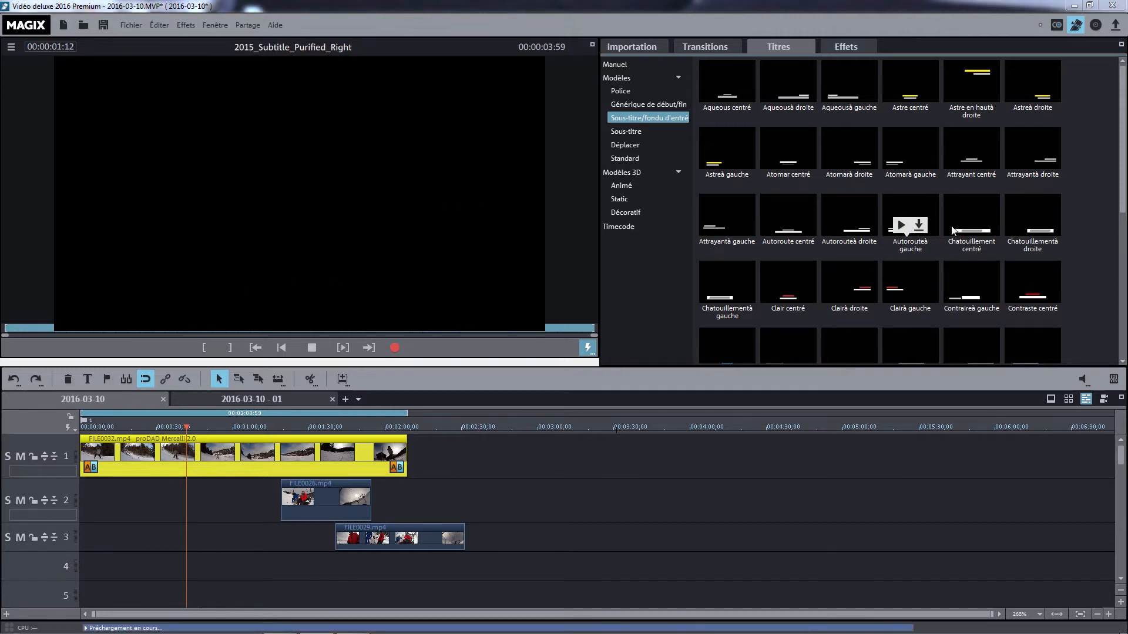
click(901, 225)
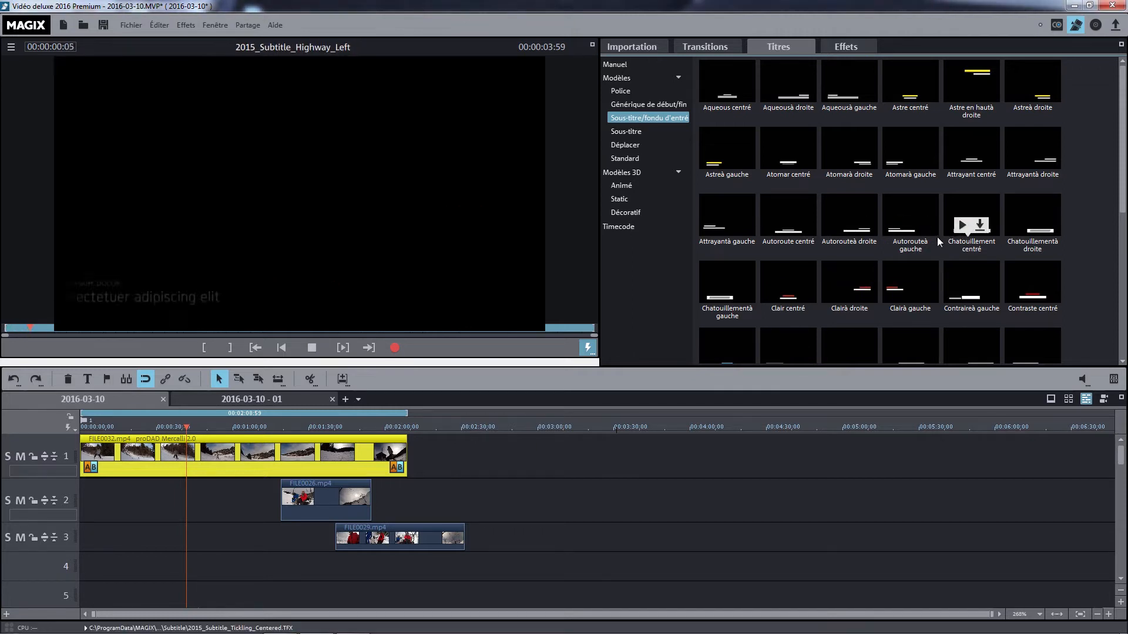
Preview the Neutre 01 and Neutre 02 templates from the Sous-titre category.
click(628, 132)
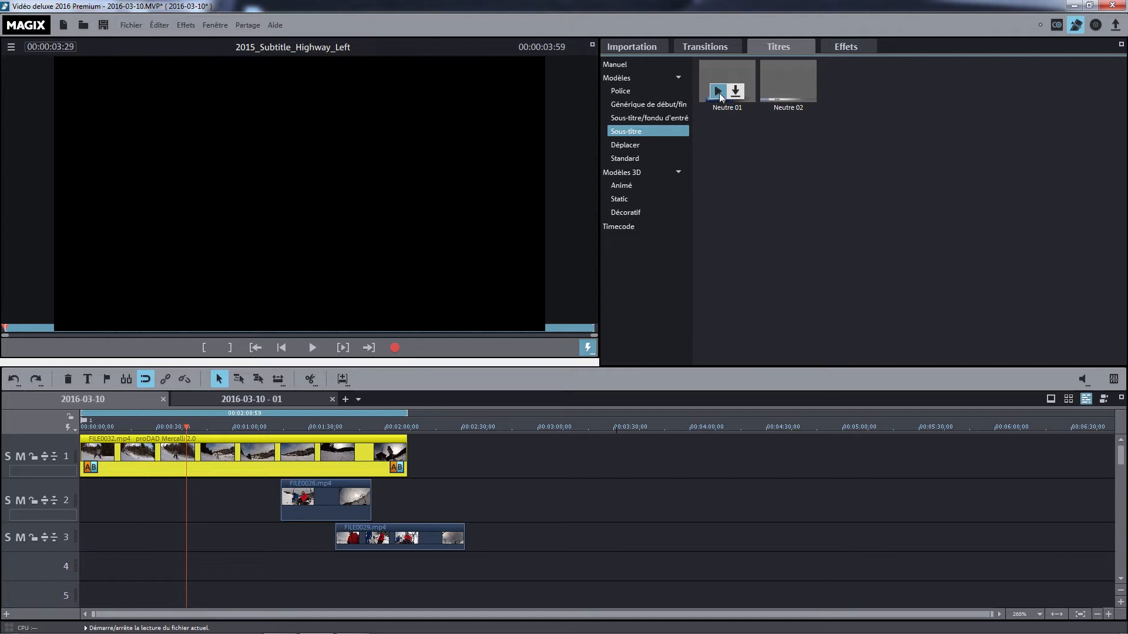
click(718, 91)
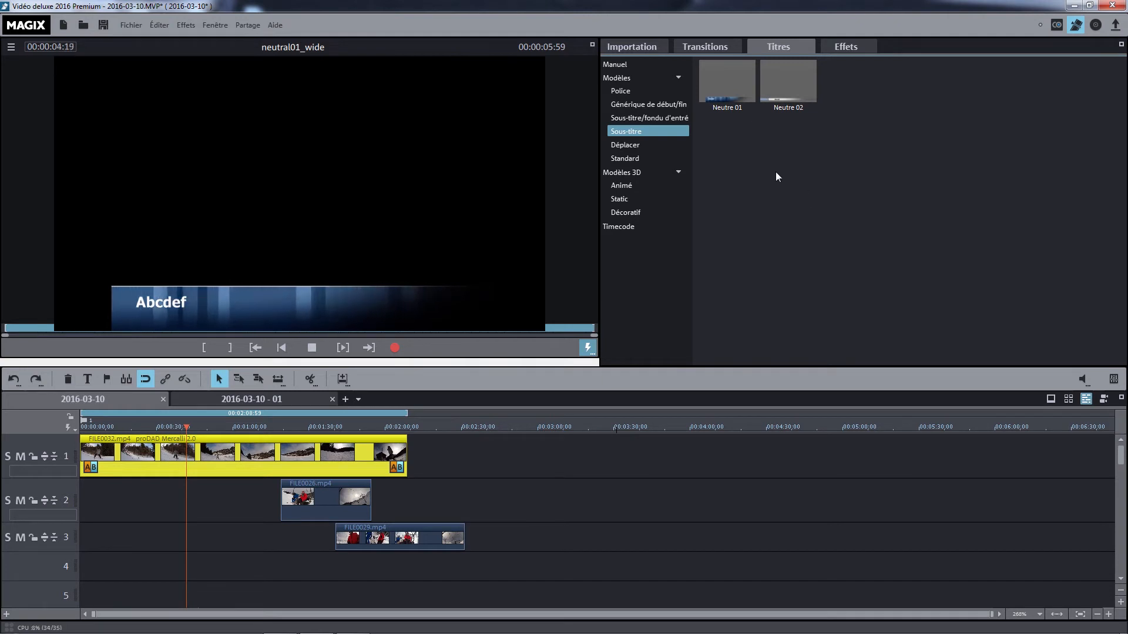
click(775, 94)
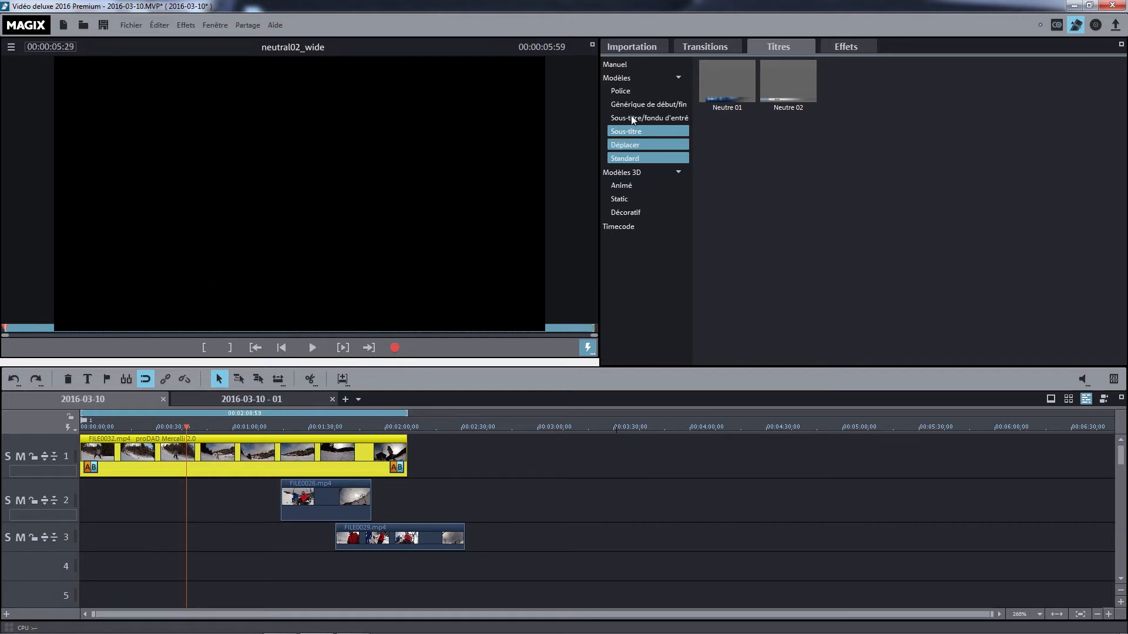
Preview several Déplacer movement titles, including JumpIn_UpperRight, PopOut, Wide_RightLeft_FadeOut, YRot and Wide_LeftRight_Stopover.
click(647, 141)
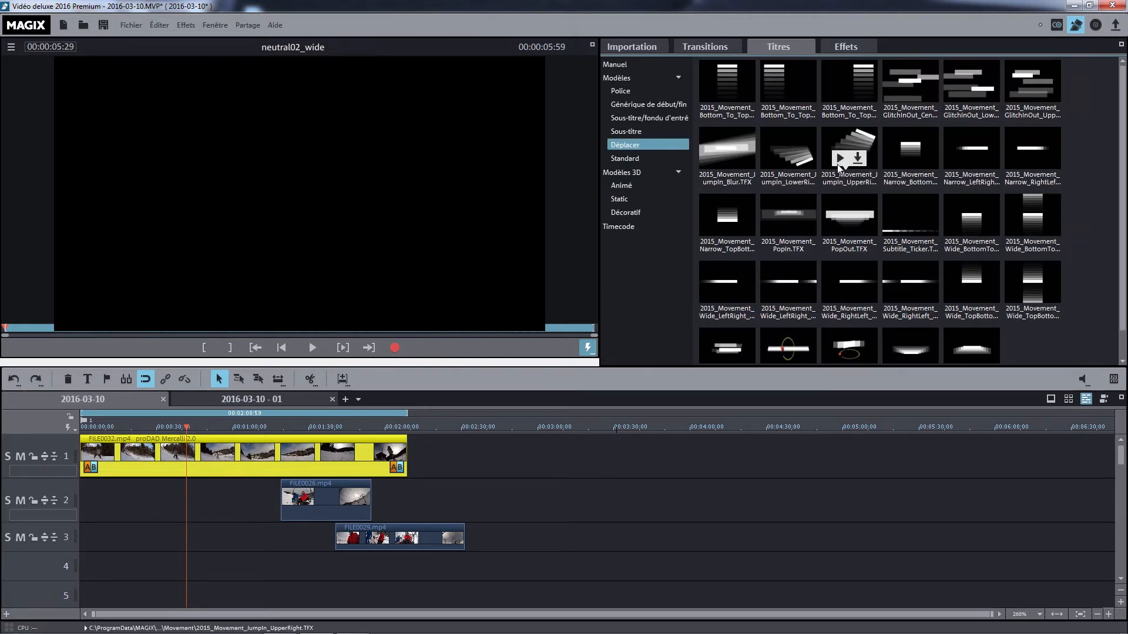
click(826, 179)
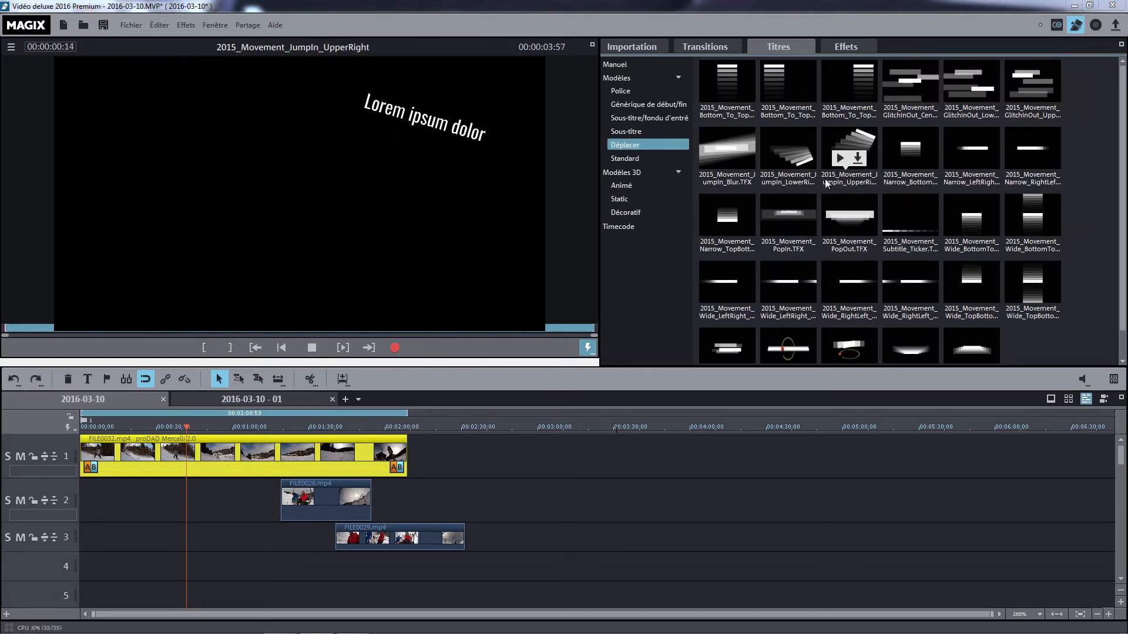
click(839, 228)
click(840, 294)
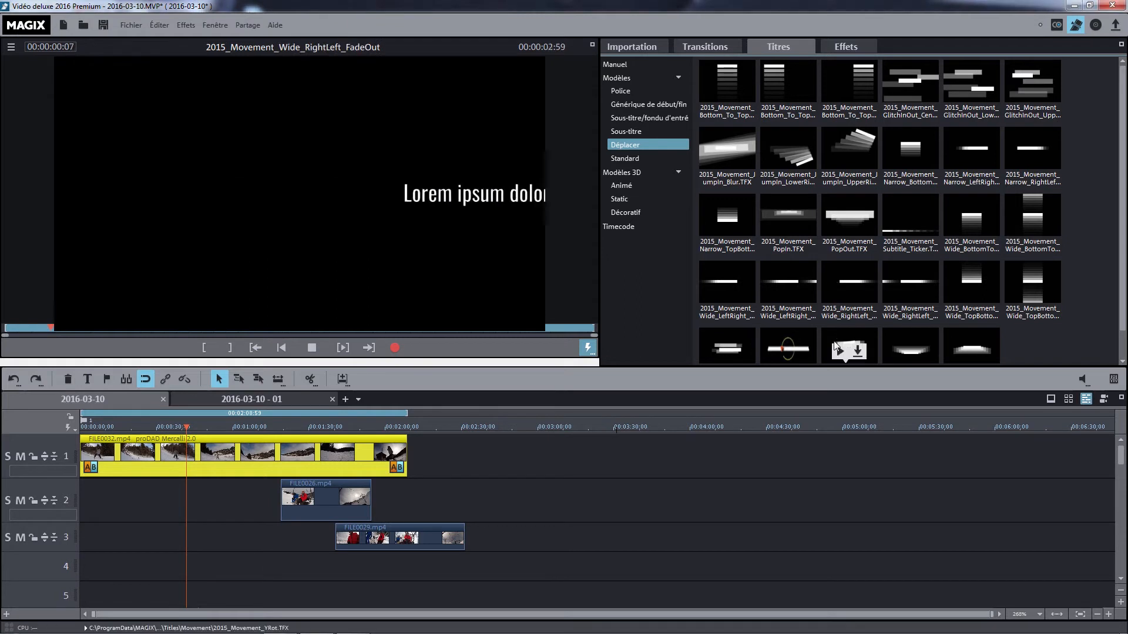
click(839, 348)
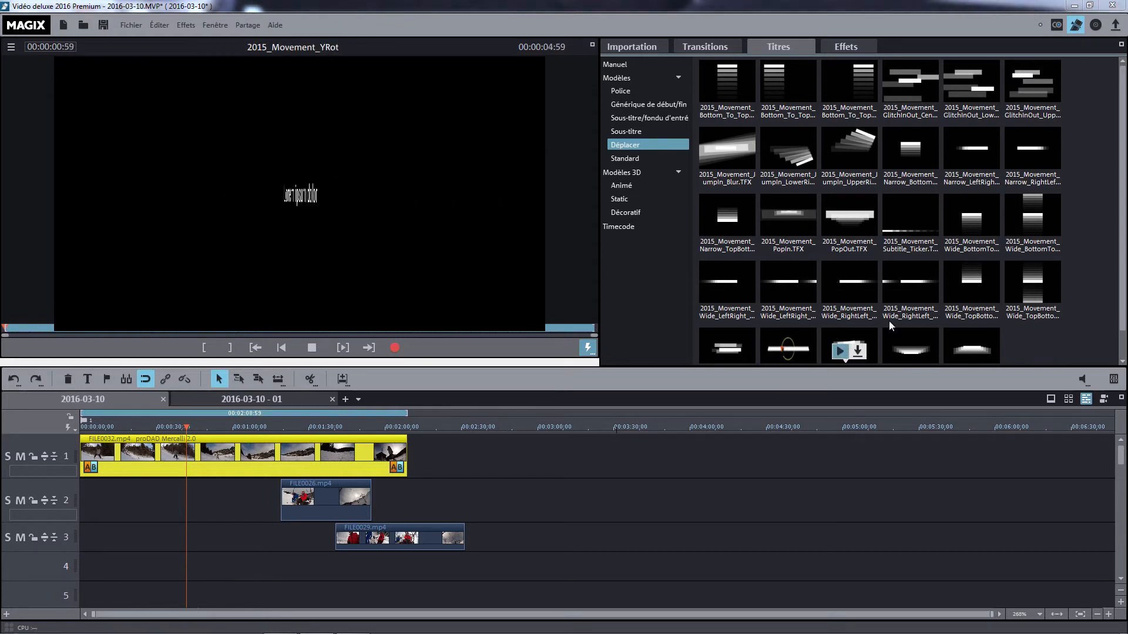
click(961, 296)
click(718, 291)
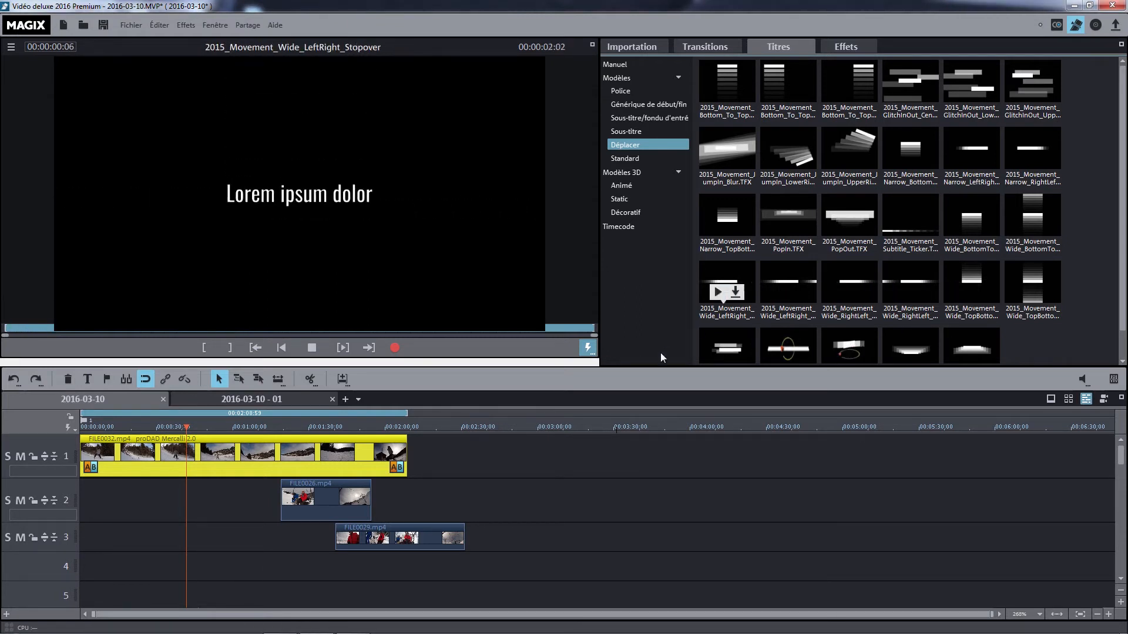
Preview the XRot and YRot movement titles, followed by the title template in the Standard category.
scroll(1078, 212, down, 1)
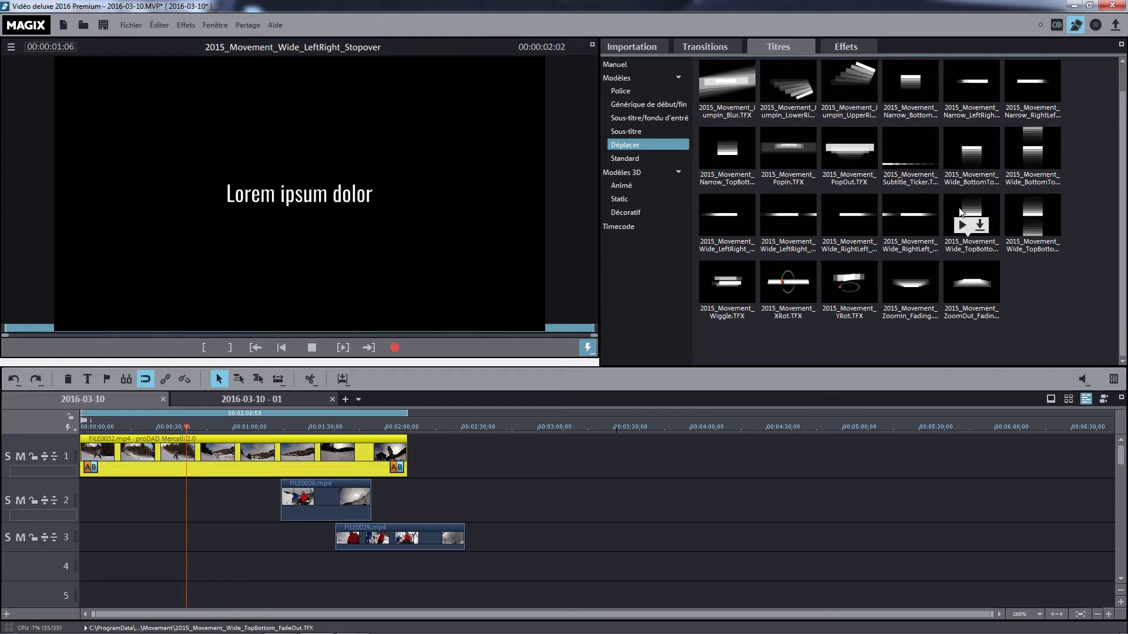
click(779, 294)
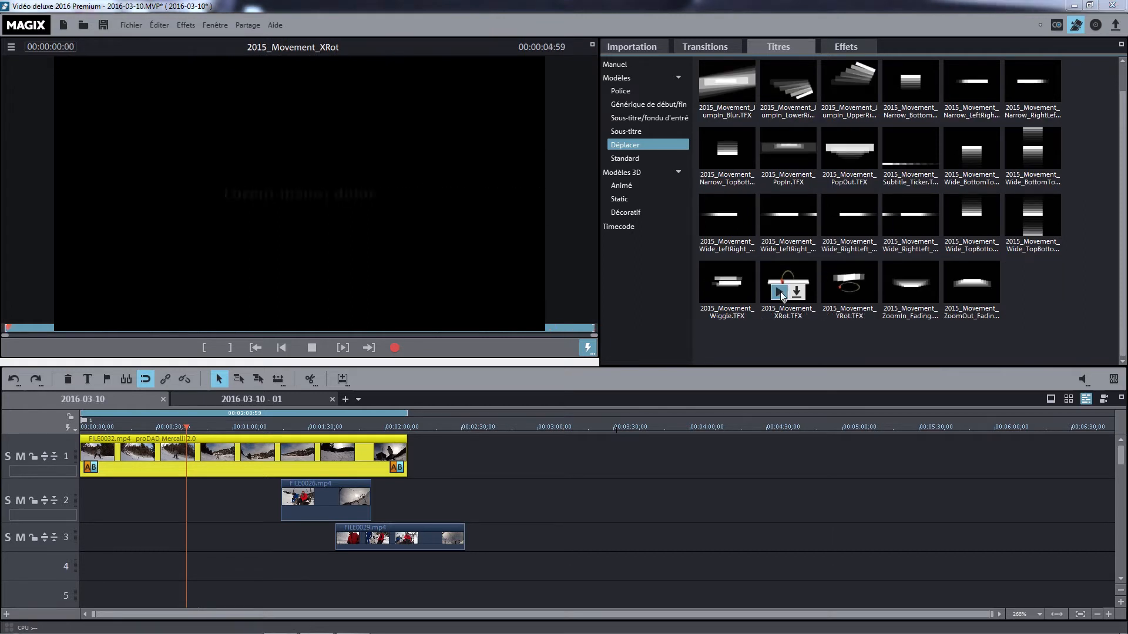
click(844, 291)
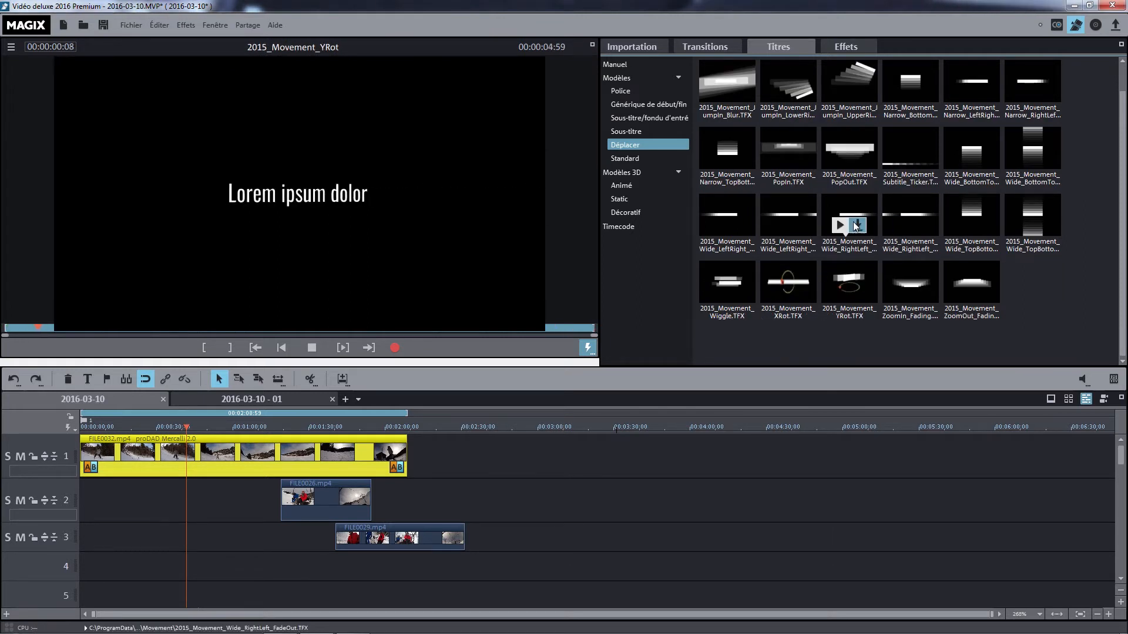
click(640, 160)
click(717, 91)
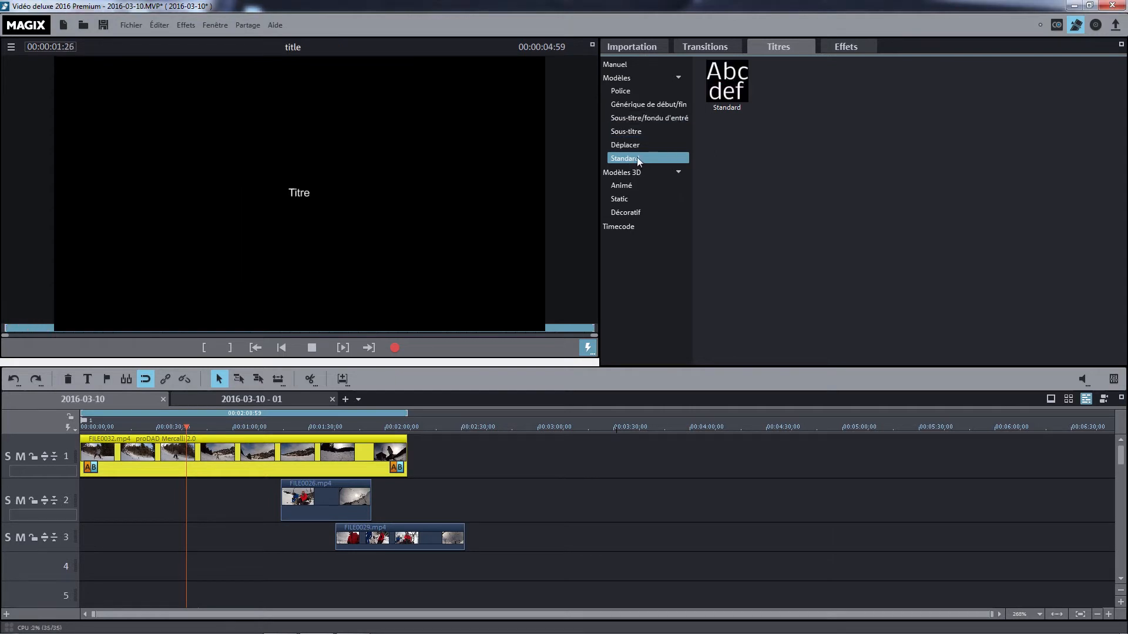
Preview the 2015_Movement_Wide_RightLeft_FadeOut title from the Déplacer category and insert it at the playhead on track 3.
click(627, 143)
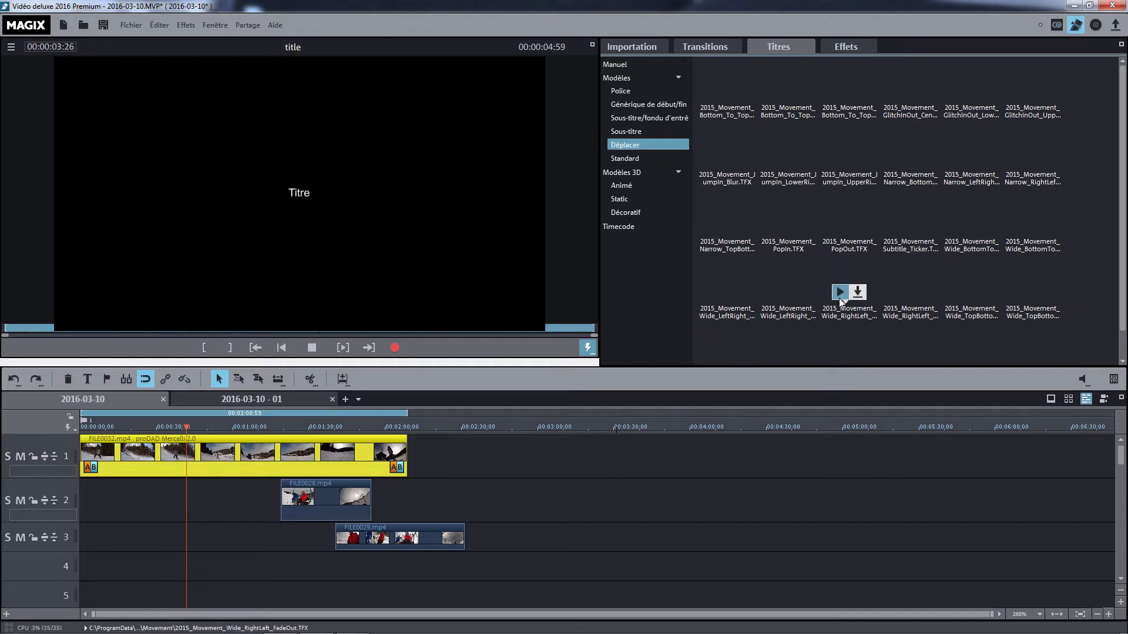
click(838, 291)
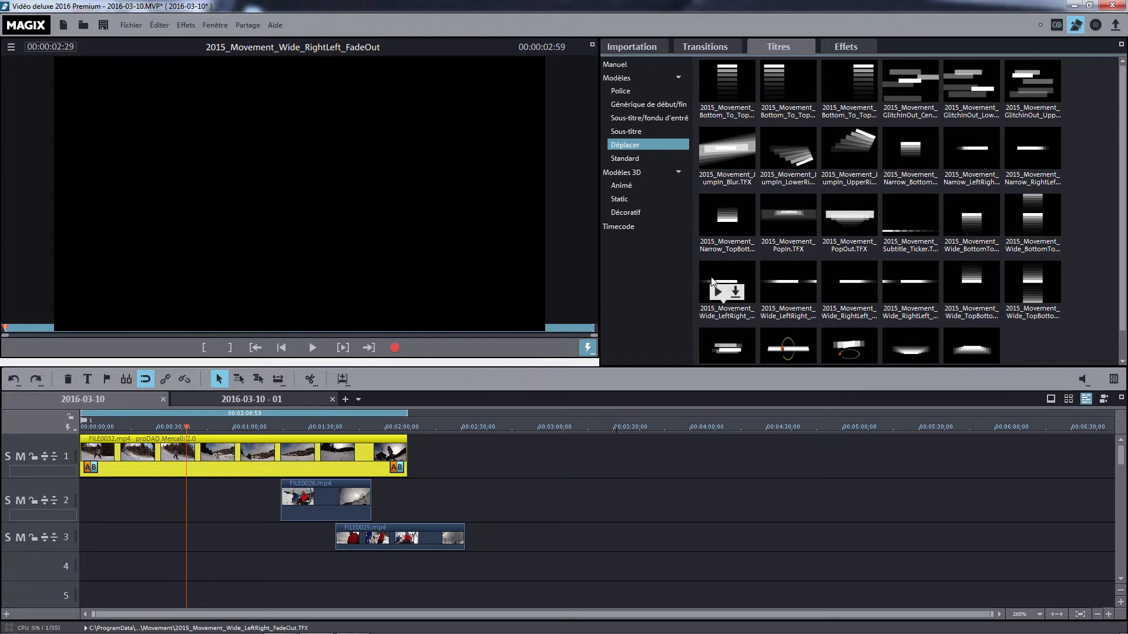
double_click(859, 292)
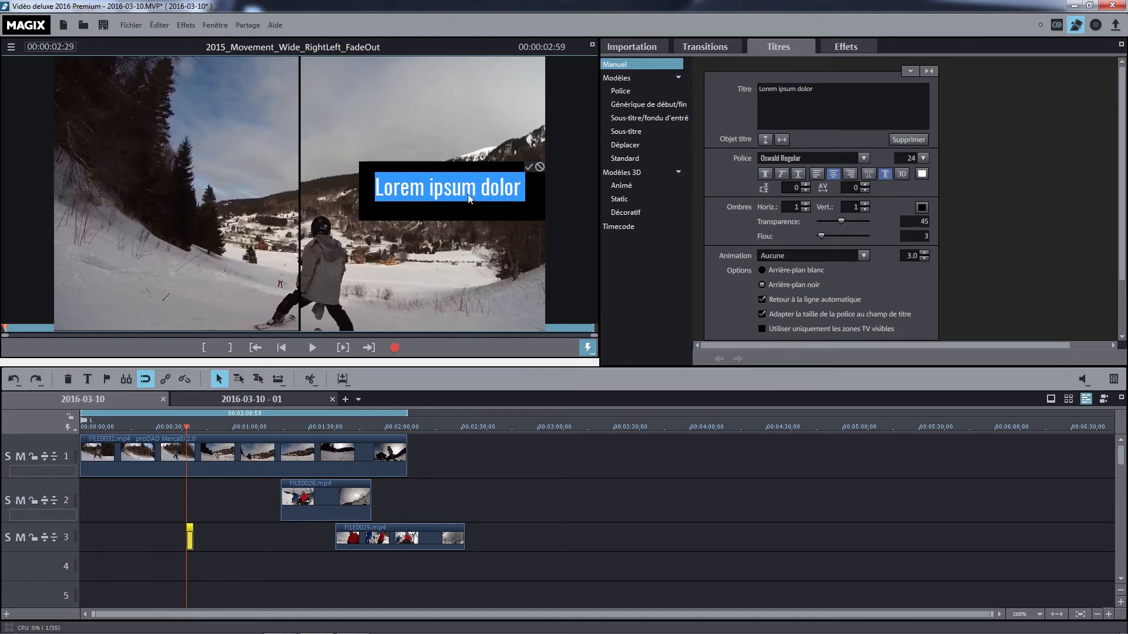
Replace the inserted title's placeholder text with "bonjour" and confirm it.
text(bon)
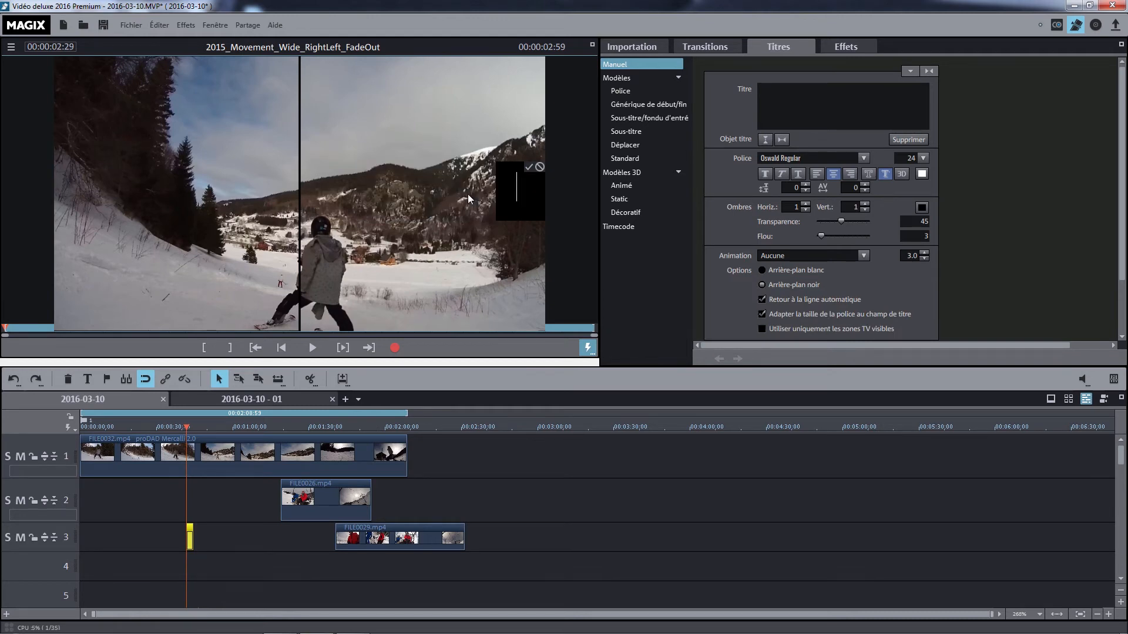
text(jout)
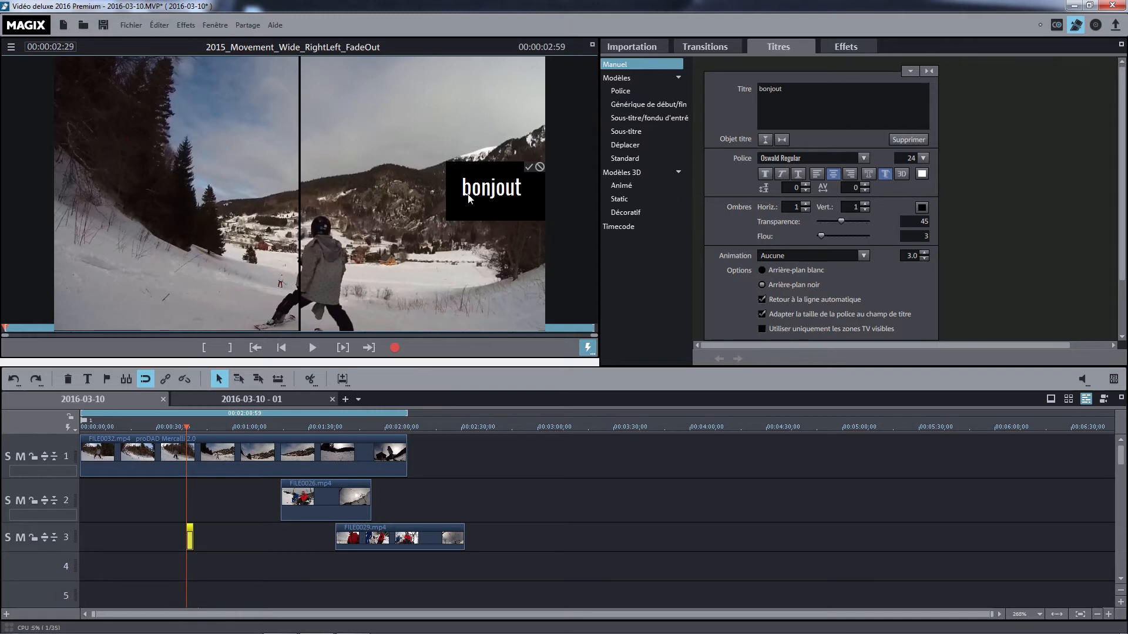
key(BackSpace)
text(r)
click(528, 168)
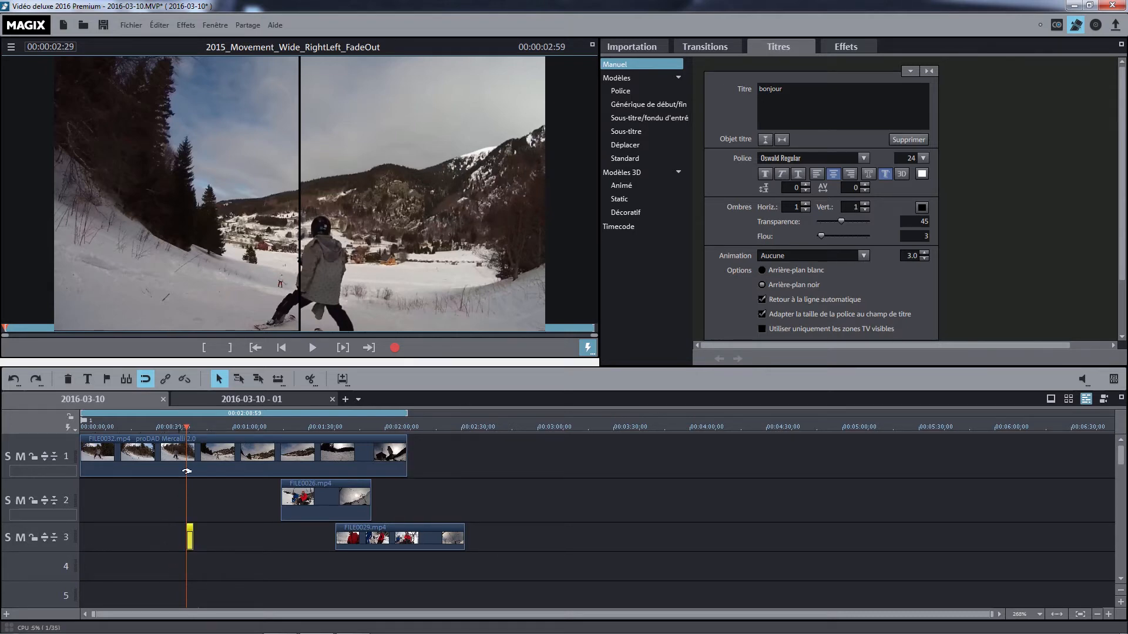
Play the project from just before the "bonjour" title to check its movement over the ski footage.
click(318, 347)
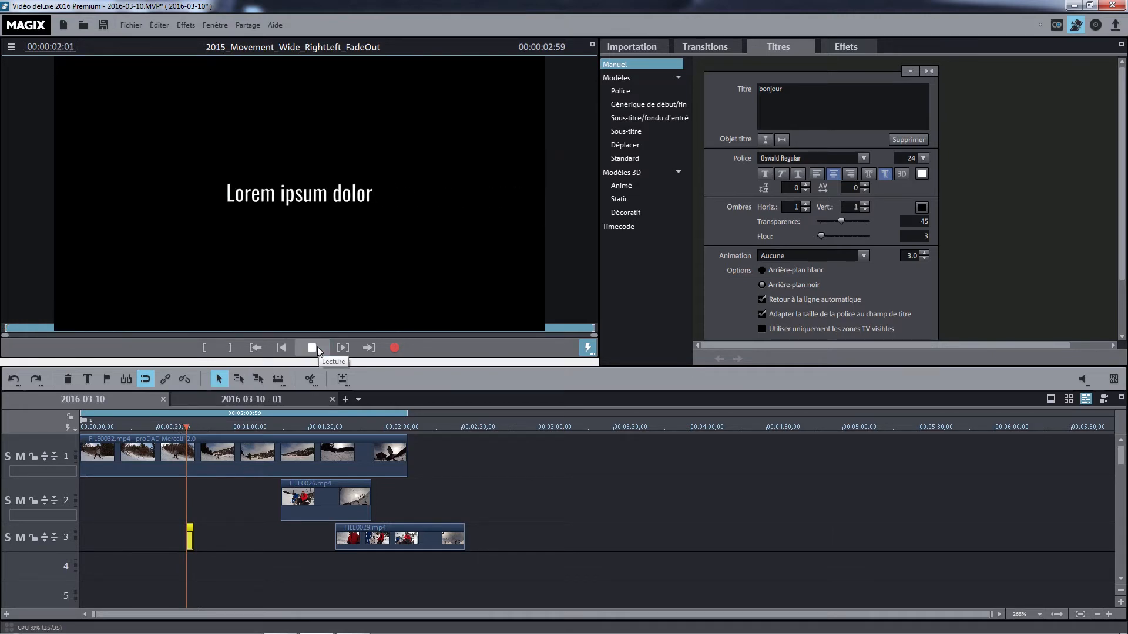
click(318, 347)
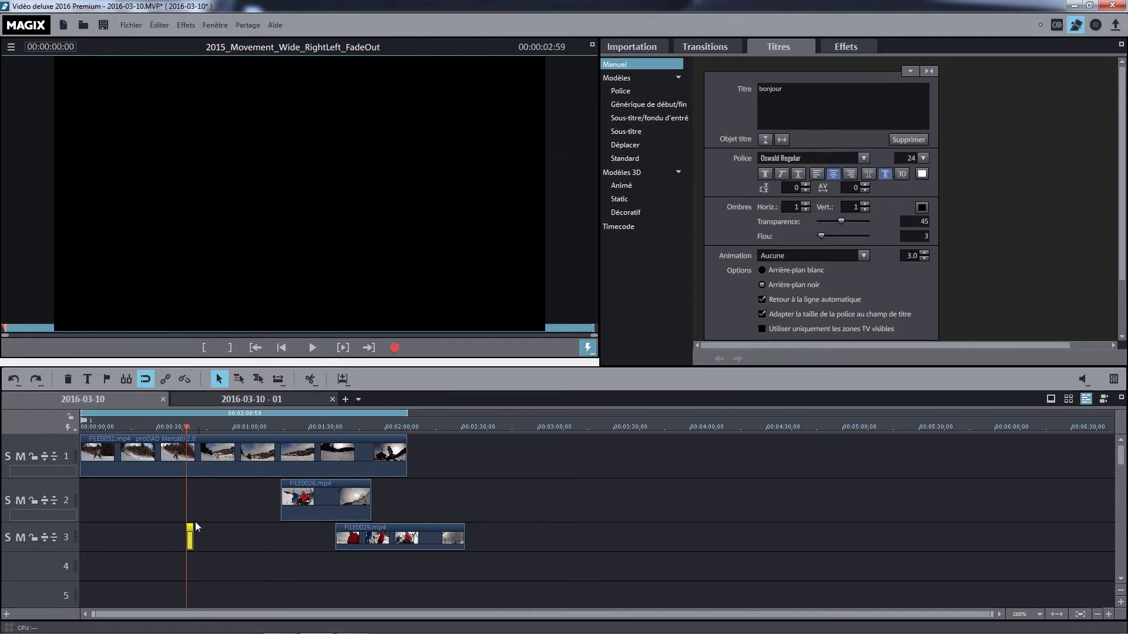
click(186, 427)
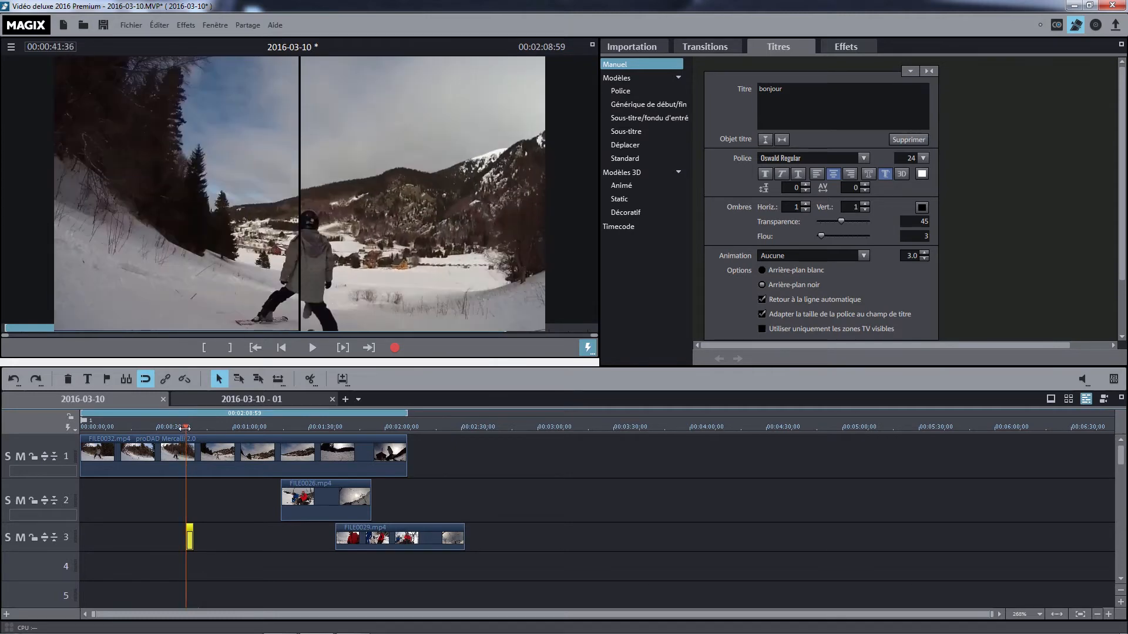
click(313, 349)
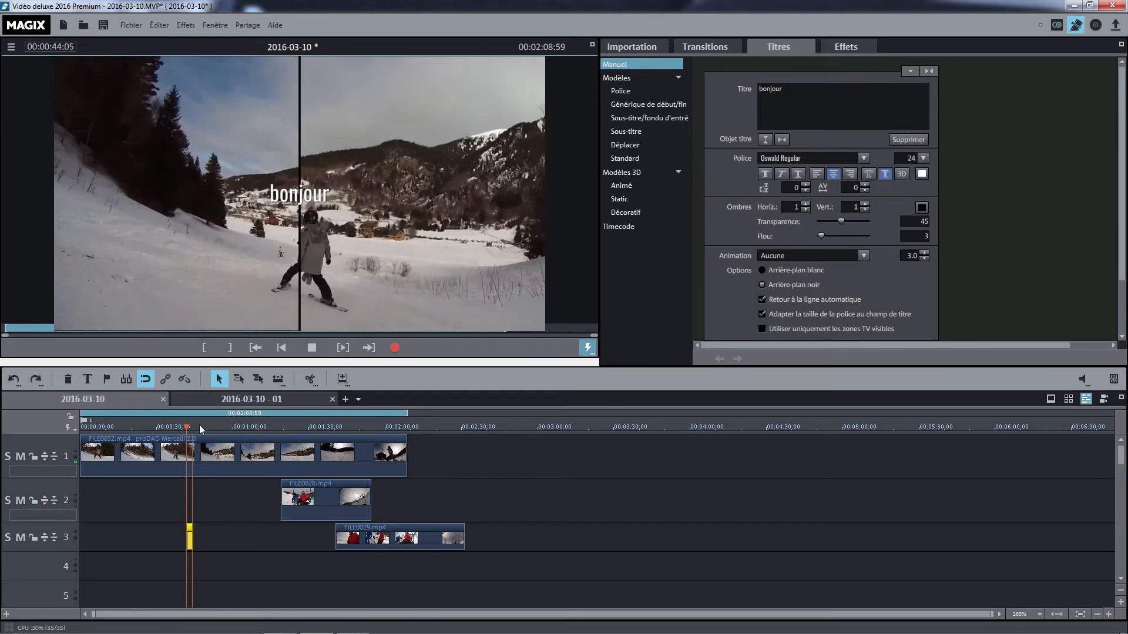
click(181, 427)
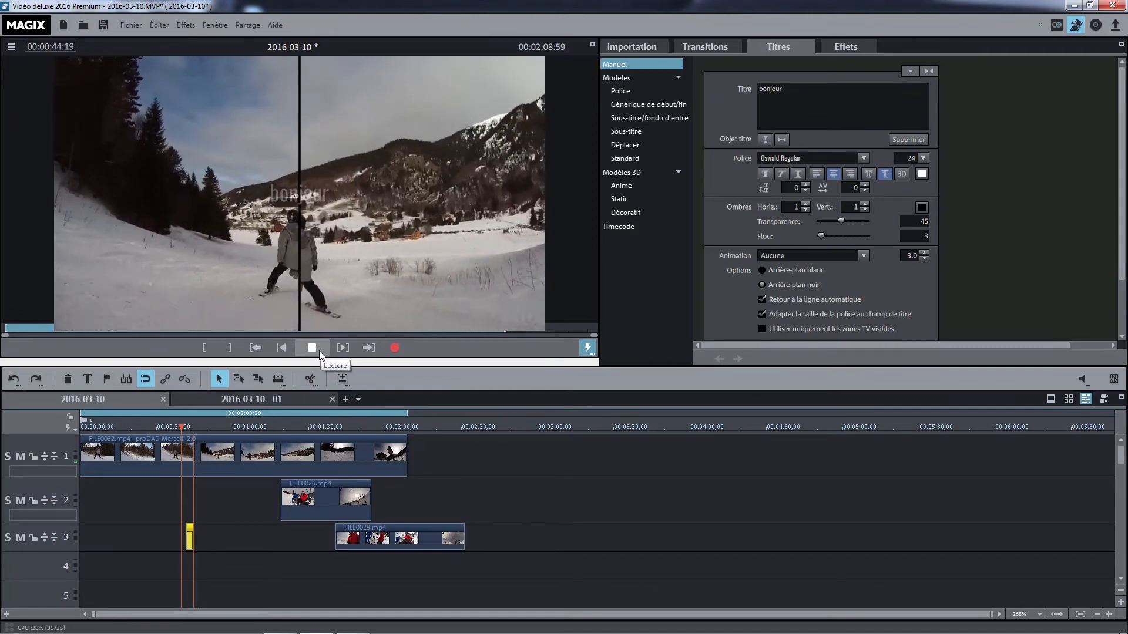
click(321, 351)
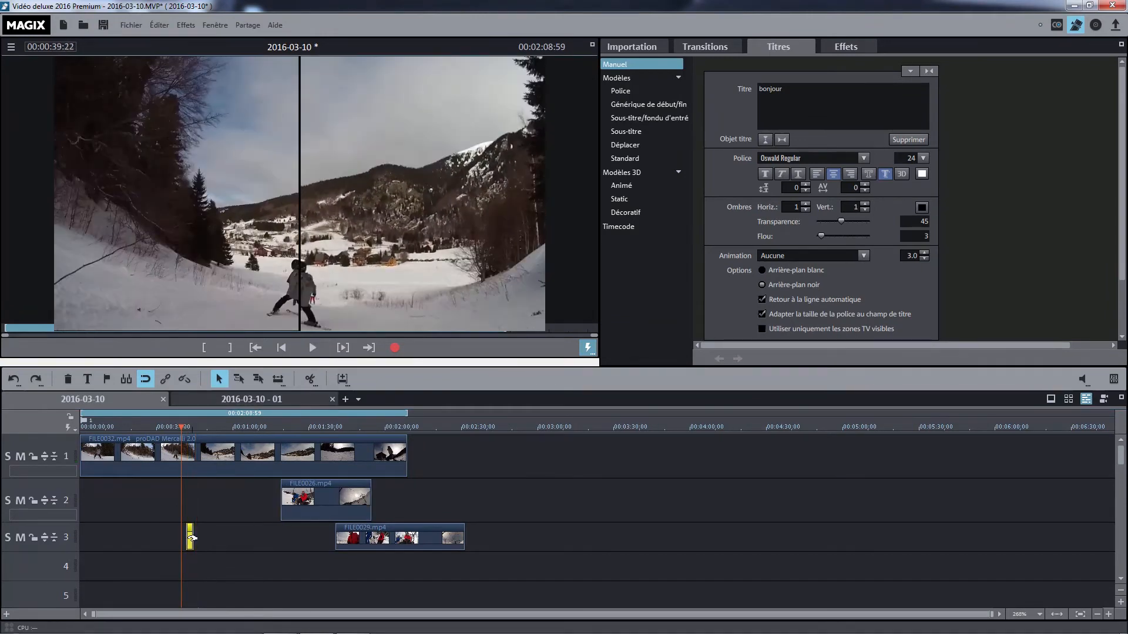
Move the "bonjour" title along track 3 to beneath the chairlift clip on track 2 and play that section.
drag(193, 537, 302, 537)
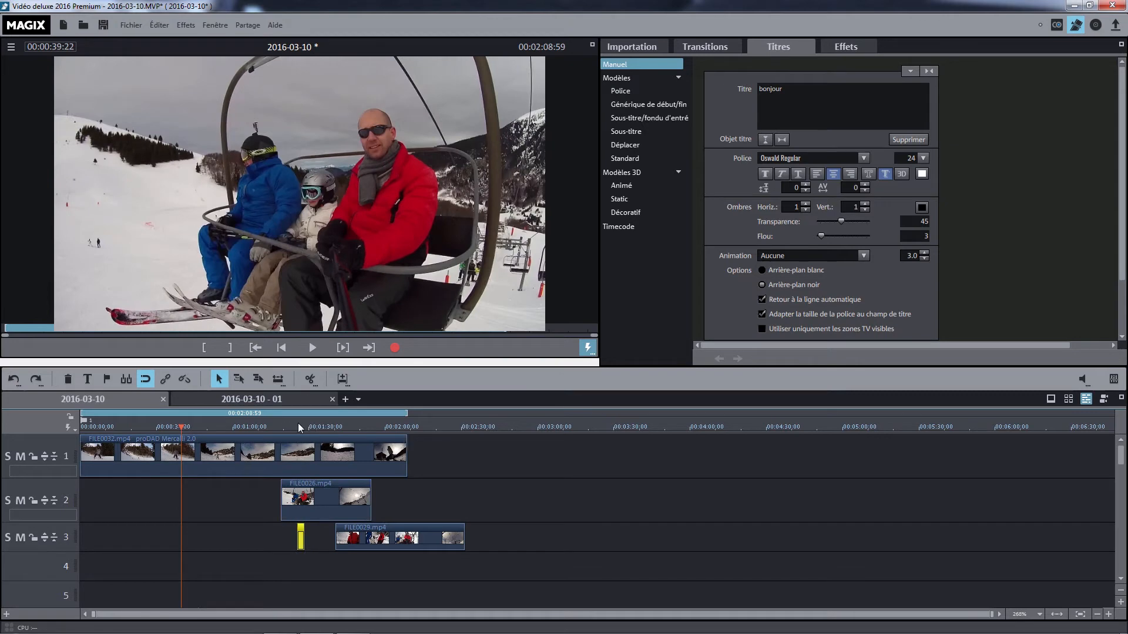
click(298, 423)
click(315, 349)
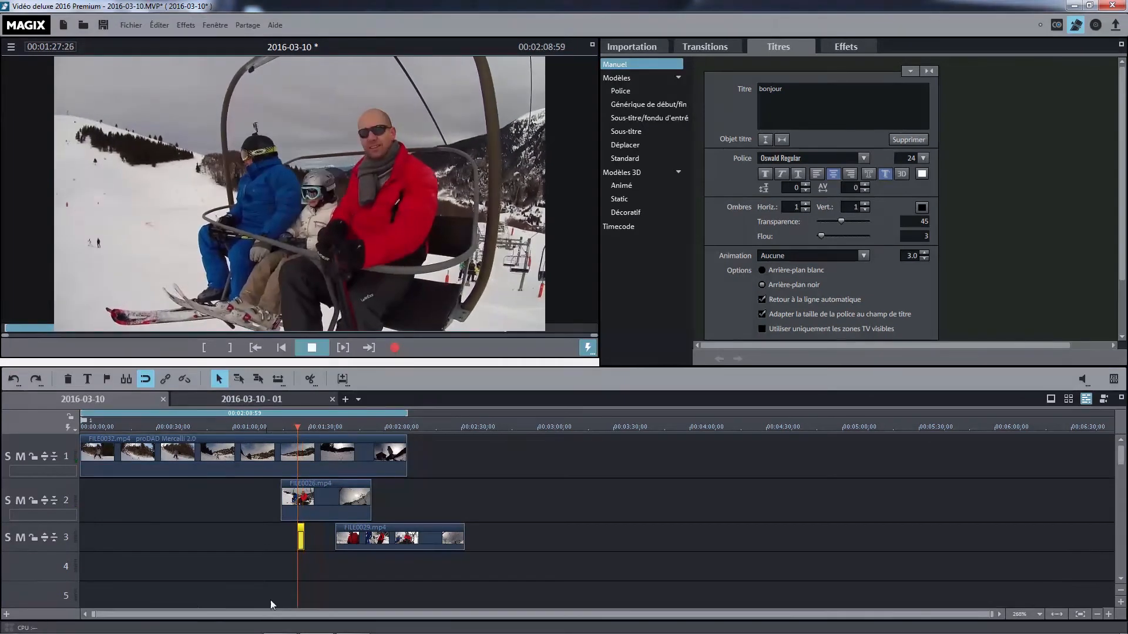
key(space)
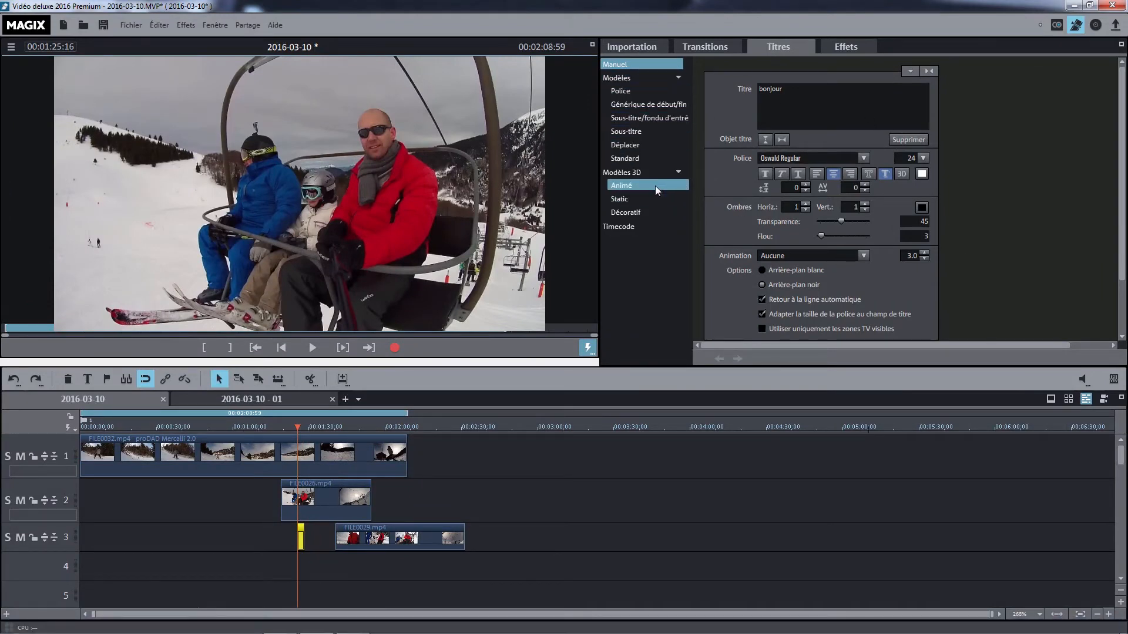
Preview the animated 3D titles Bande dessinée 7, Délirant and Effrayé, and open the Static 3D title category.
click(655, 185)
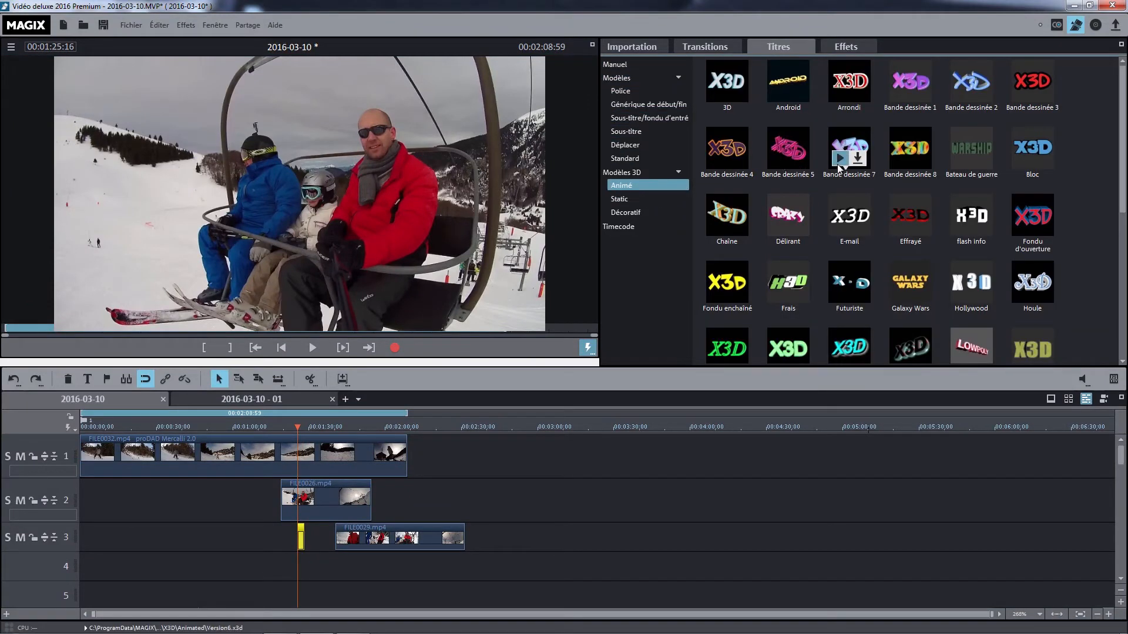
click(840, 161)
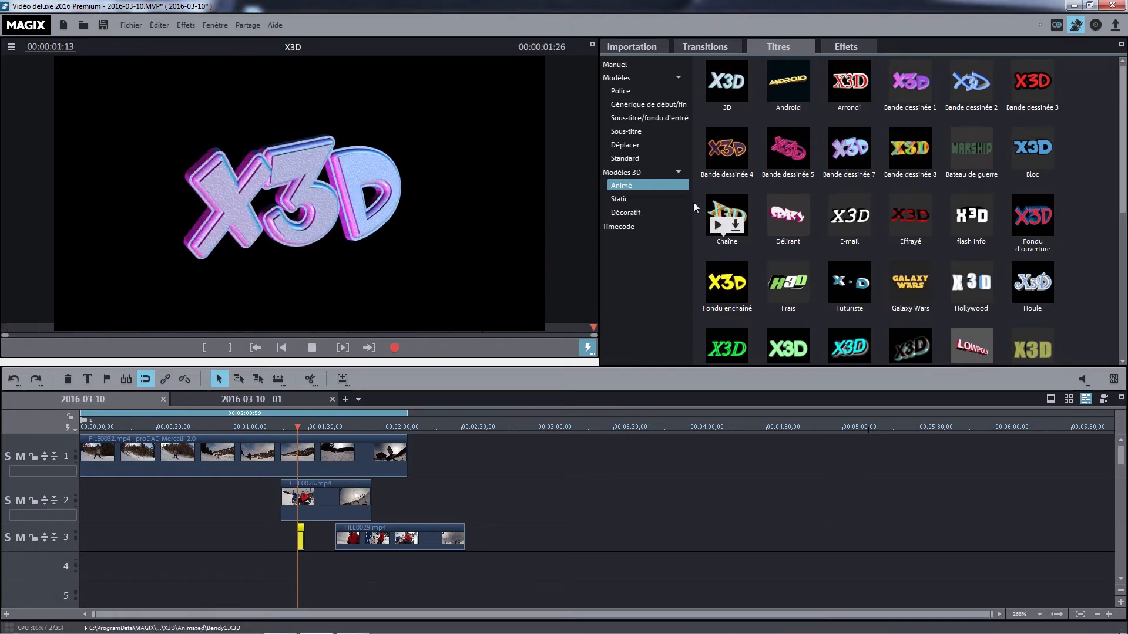
click(780, 223)
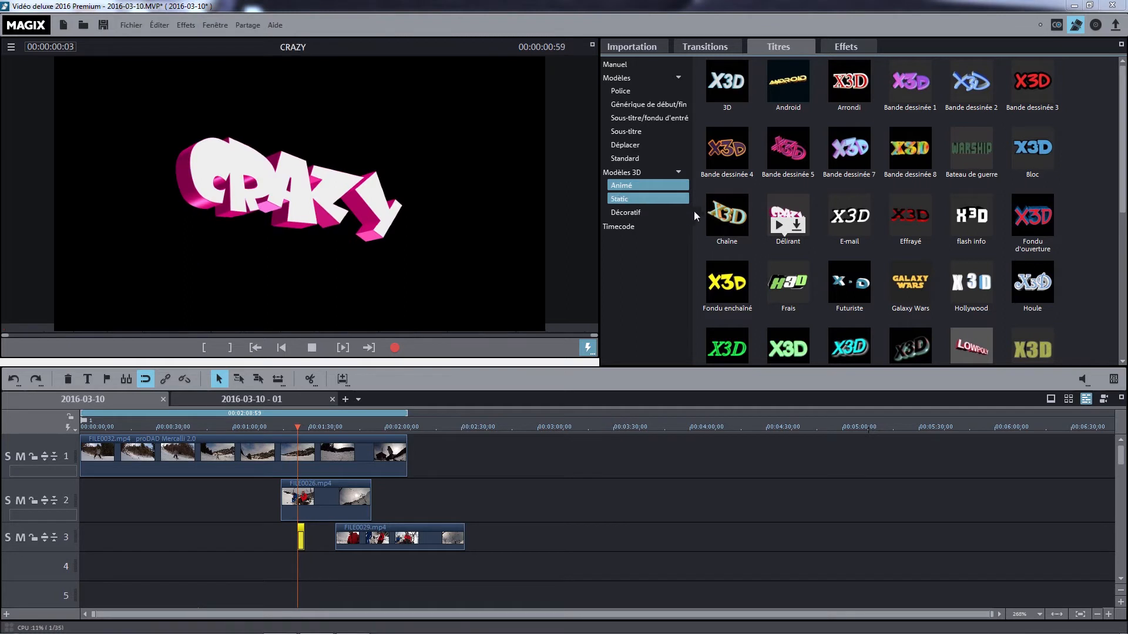
click(901, 226)
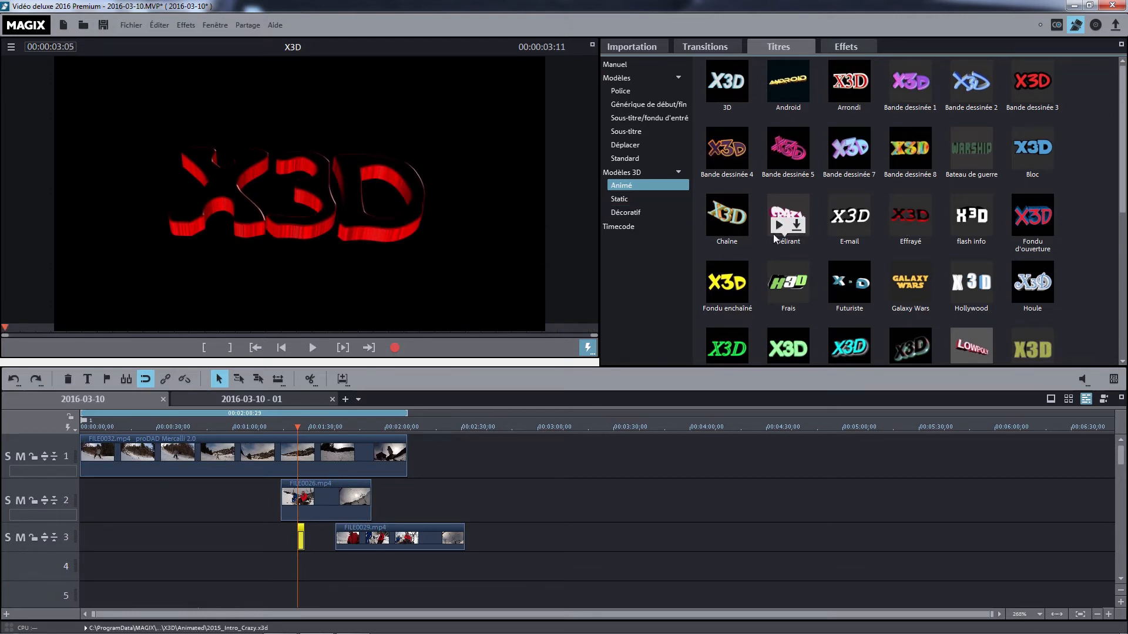
click(626, 200)
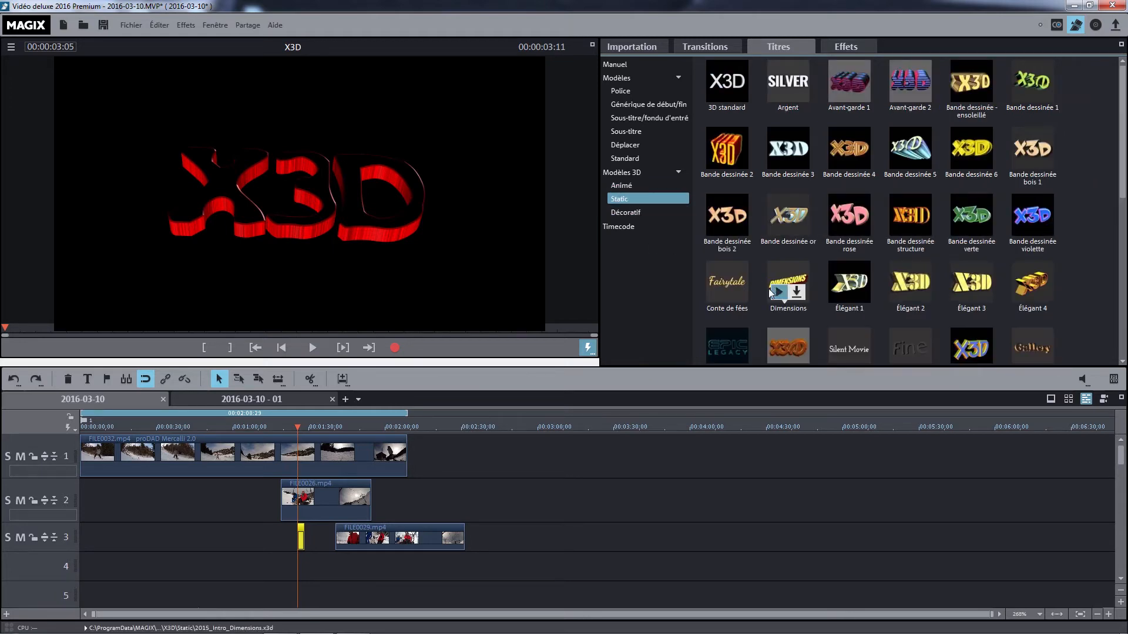
Look through the Décoratif 3D title templates and the Standard - 3D and Séries 3D transition categories.
click(634, 214)
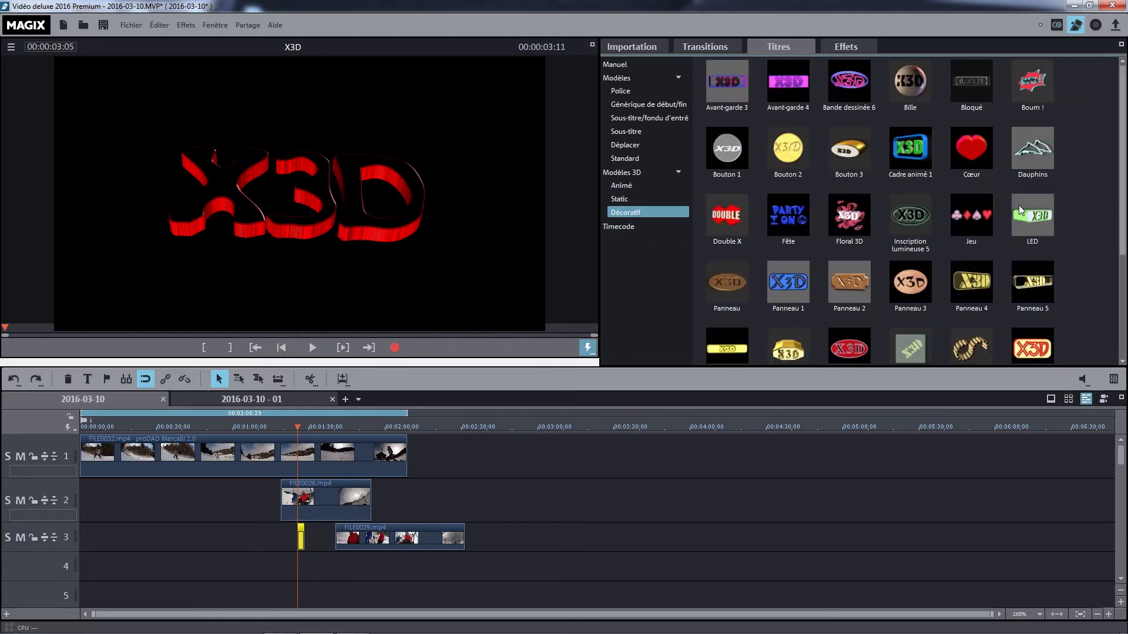
mouse_move(1122, 125)
mouse_down()
mouse_move(1123, 229)
mouse_move(1123, 120)
mouse_up()
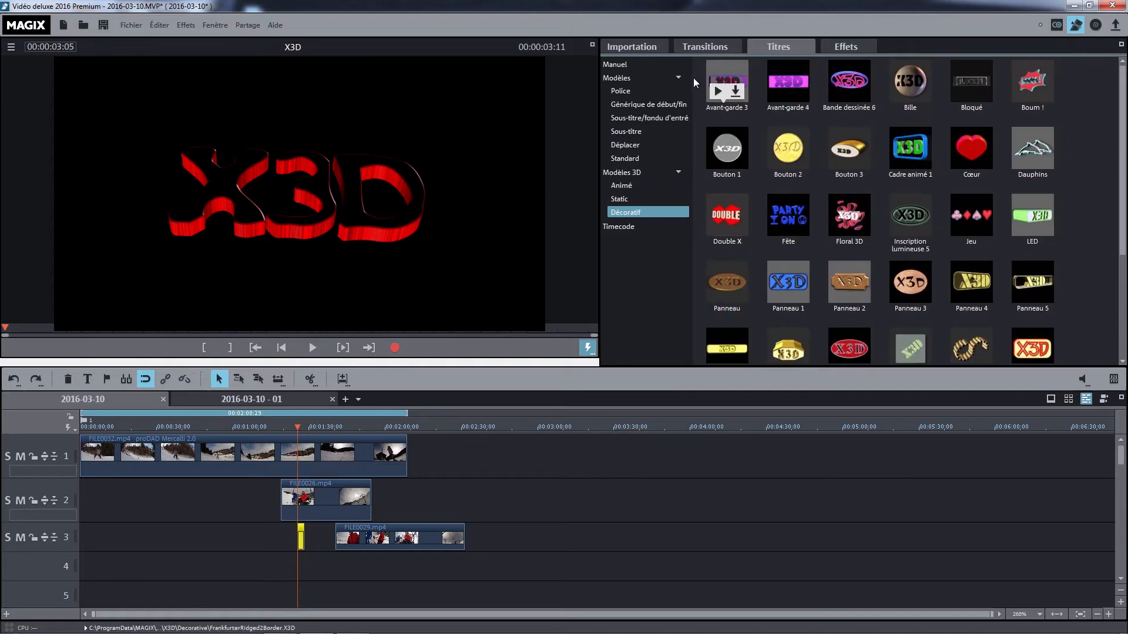
click(702, 47)
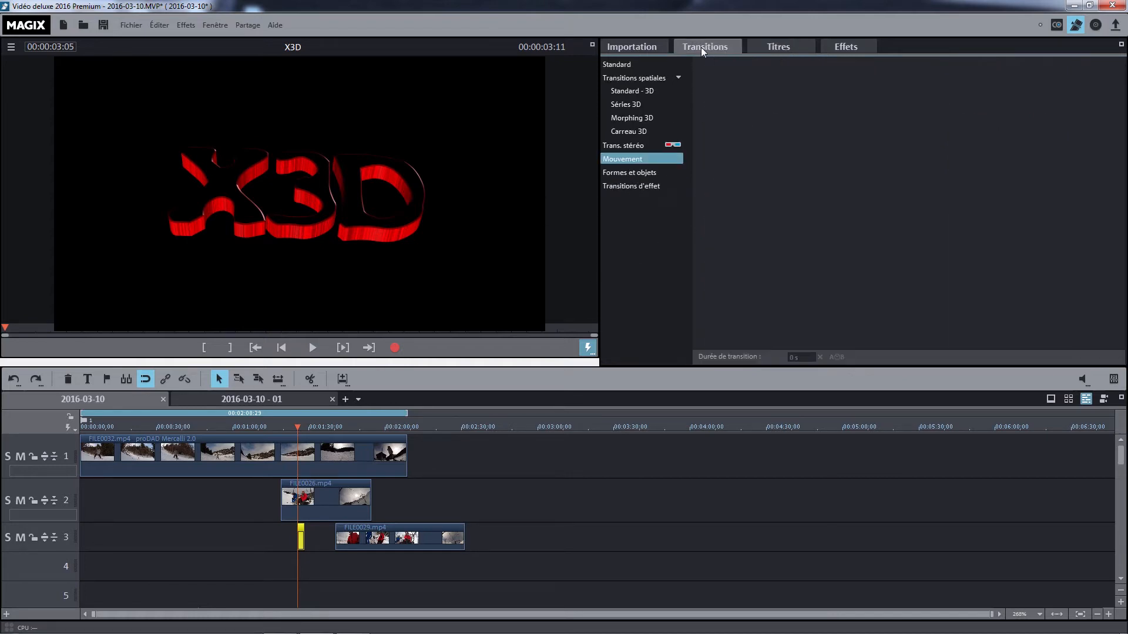
click(635, 89)
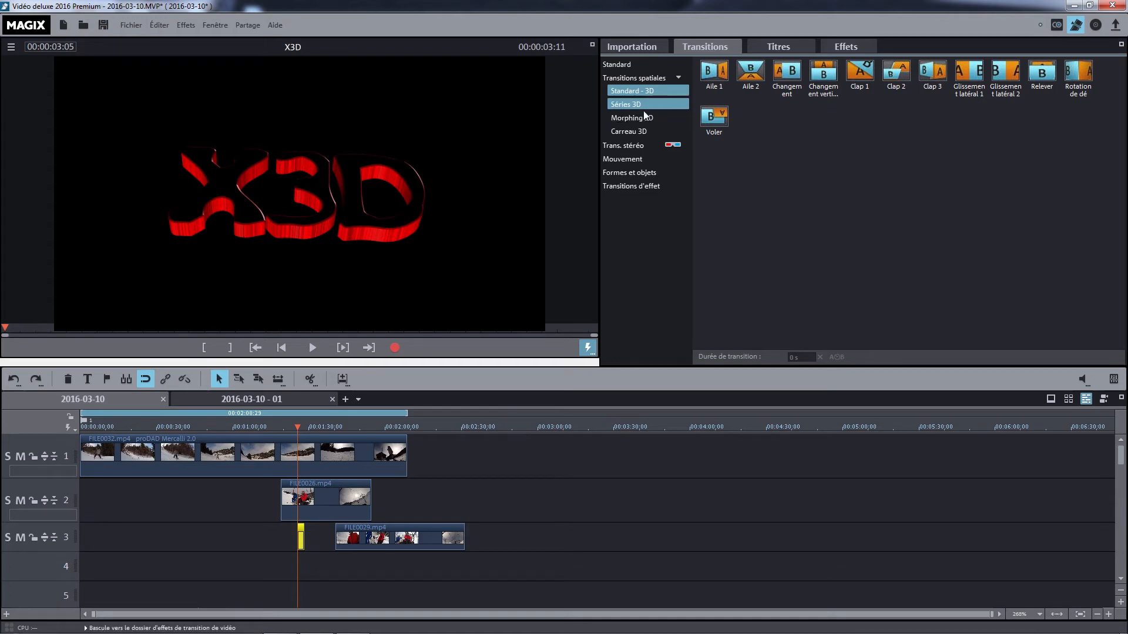
click(623, 106)
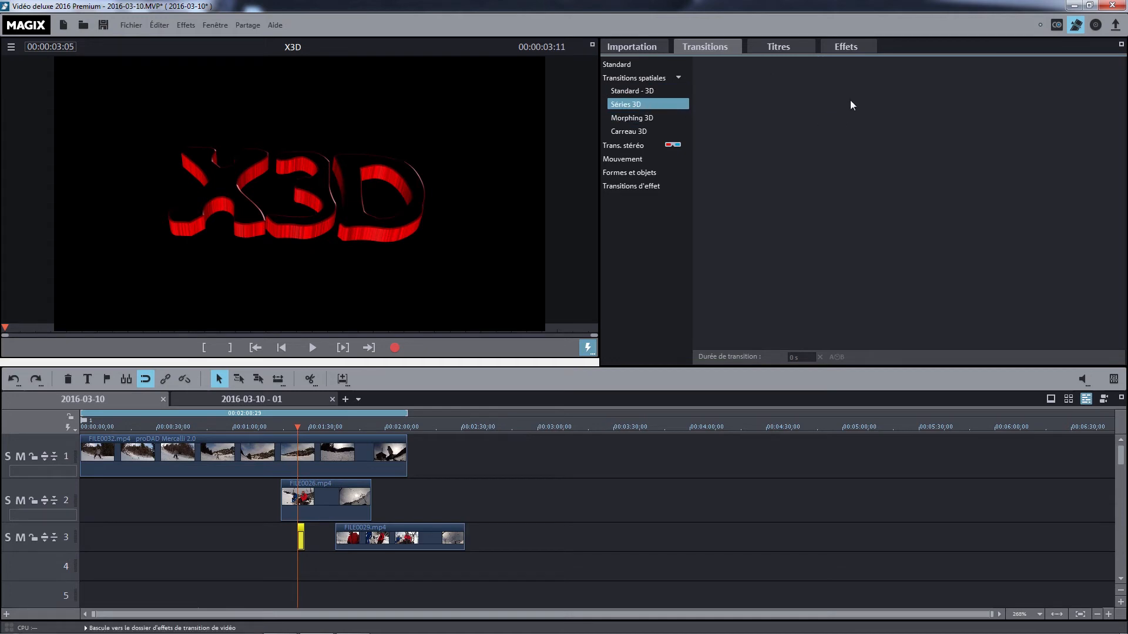
click(625, 92)
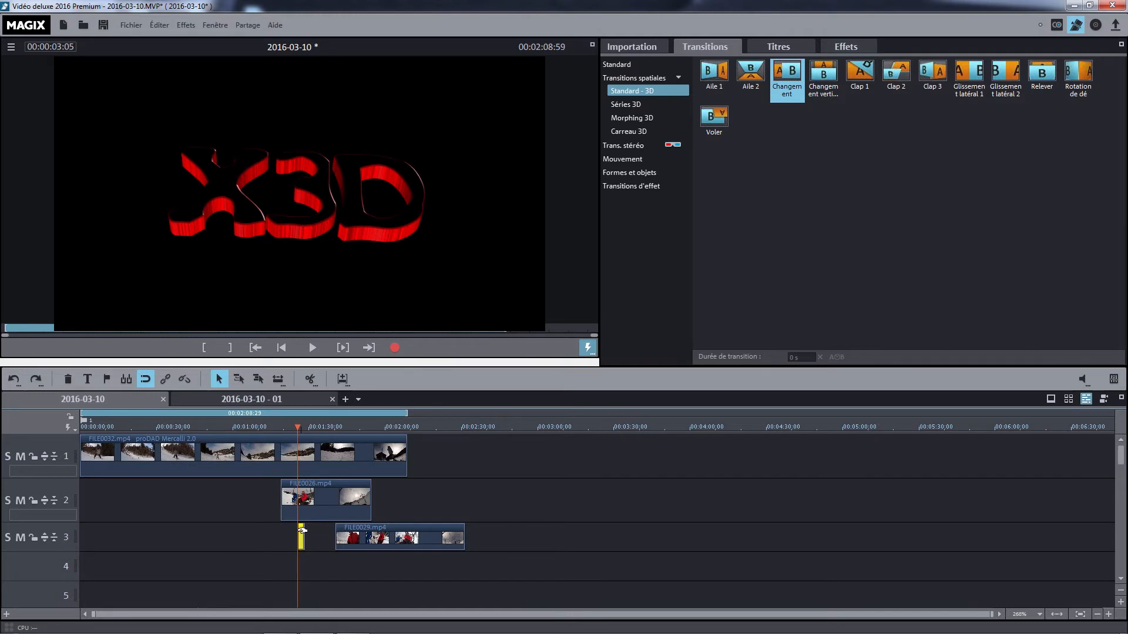
Delete the "bonjour" title from track 3 and place the playhead near the end of the chairlift clip on track 2.
key(Delete)
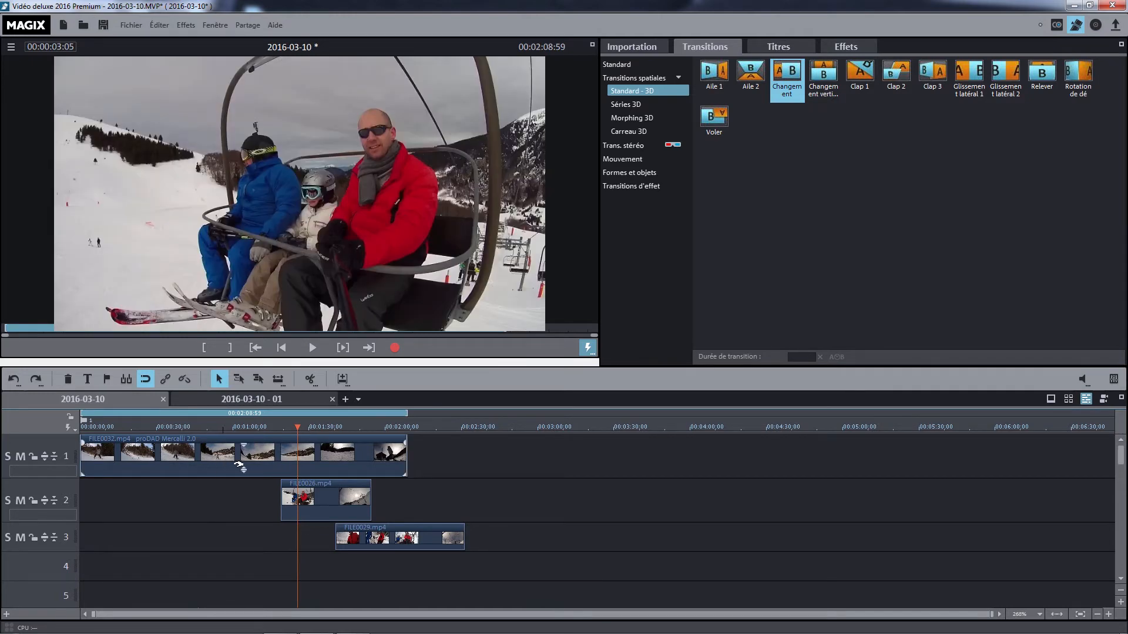
click(358, 514)
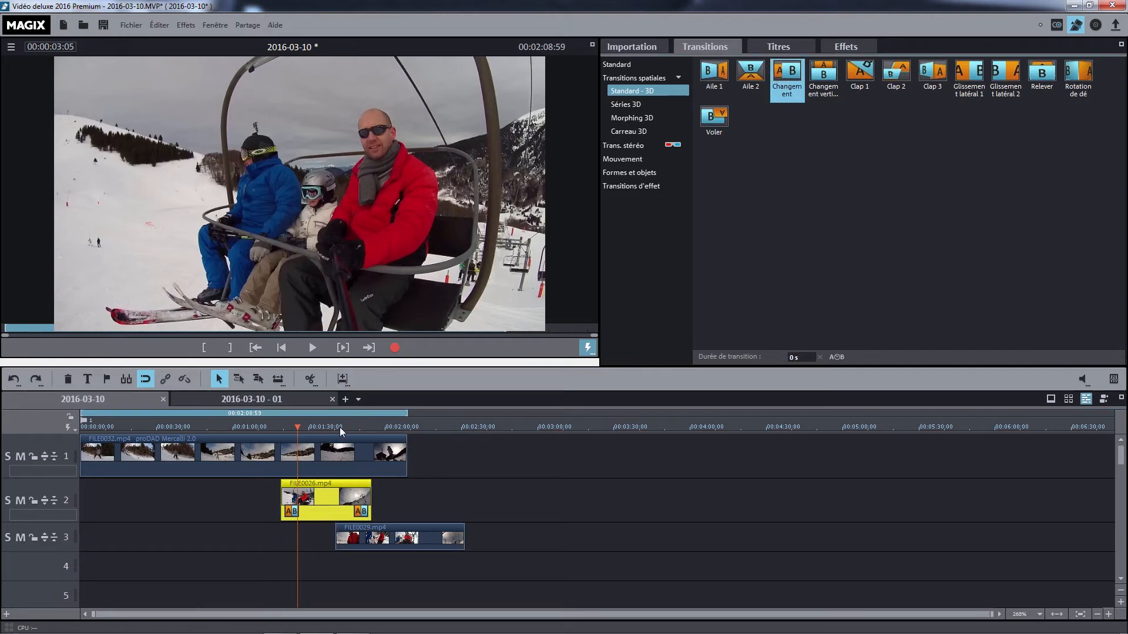
click(356, 421)
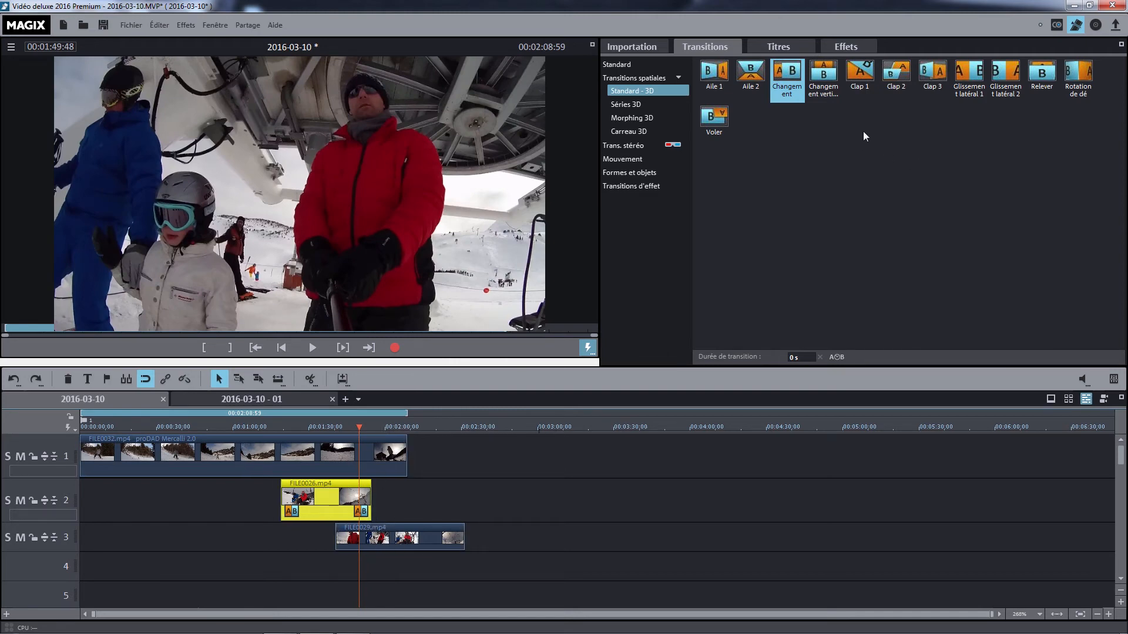
Move FILE0029.mp4 from track 3 to the end of the chairlift clip on track 2 and apply the Changement vertical transition at their junction.
click(823, 79)
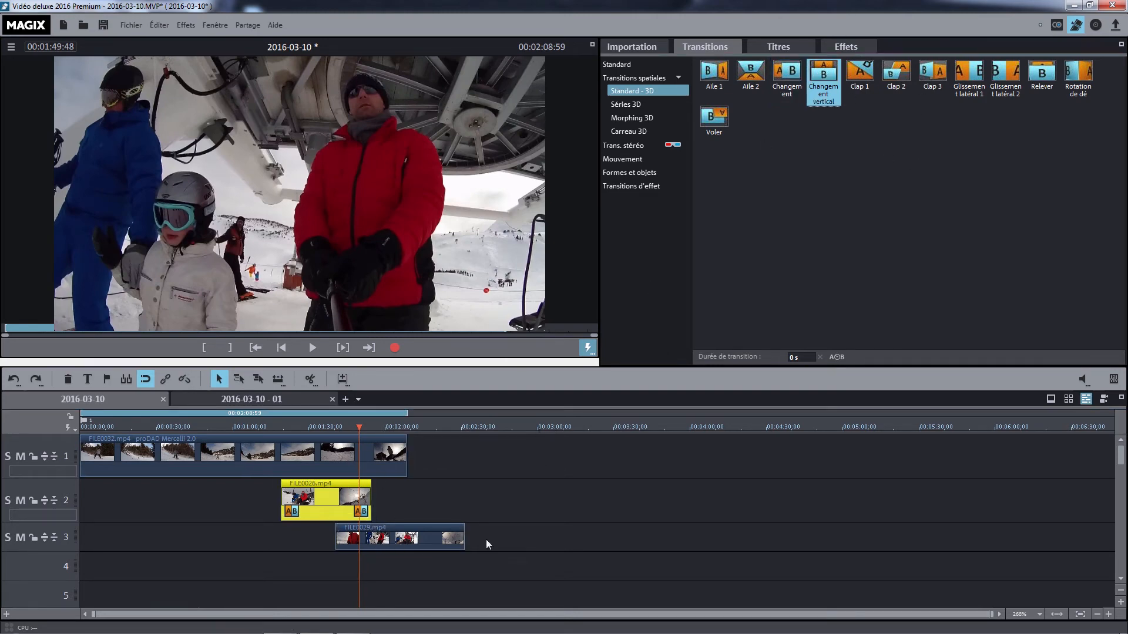
drag(374, 538, 417, 506)
drag(356, 427, 372, 427)
drag(822, 77, 374, 516)
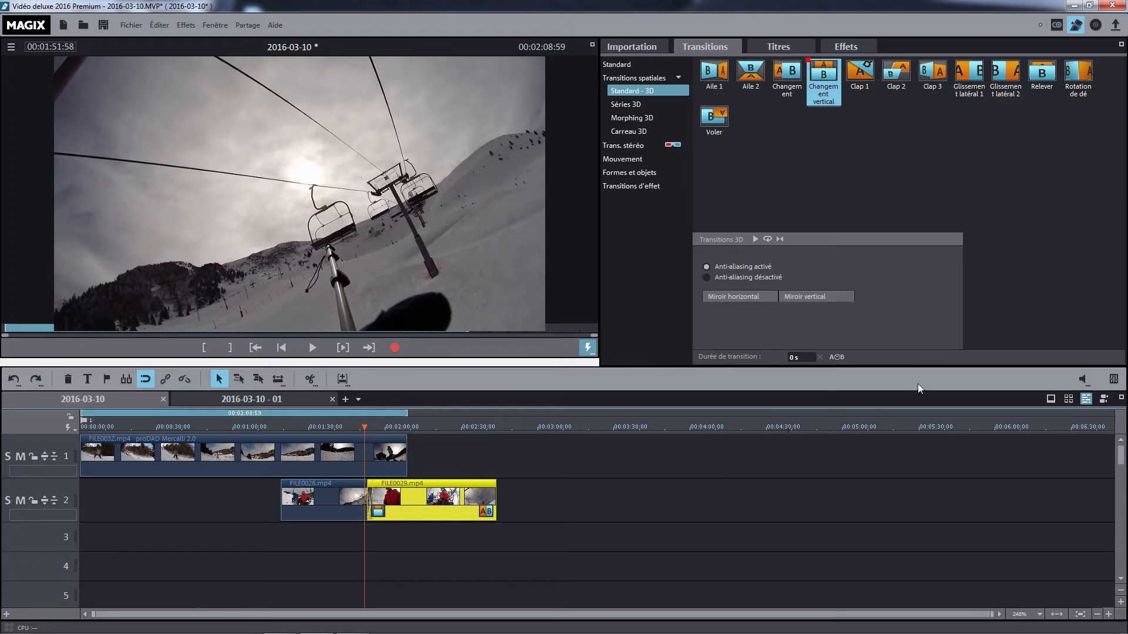
click(309, 344)
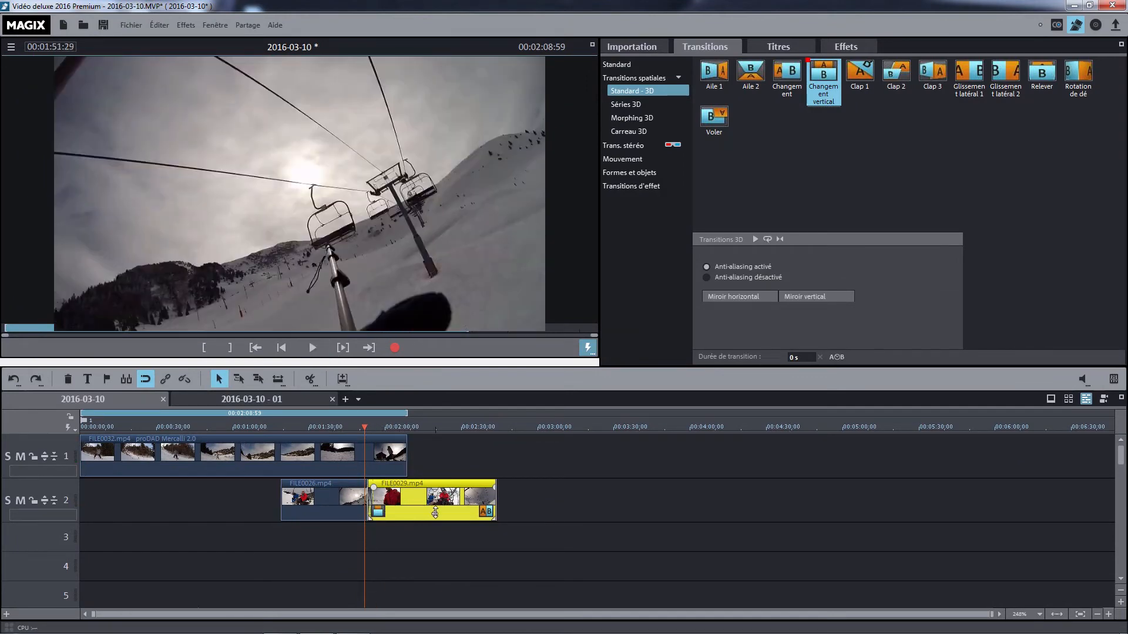
Select the first clip on track 2 and check the Séries 3D transition category for available transitions.
click(629, 105)
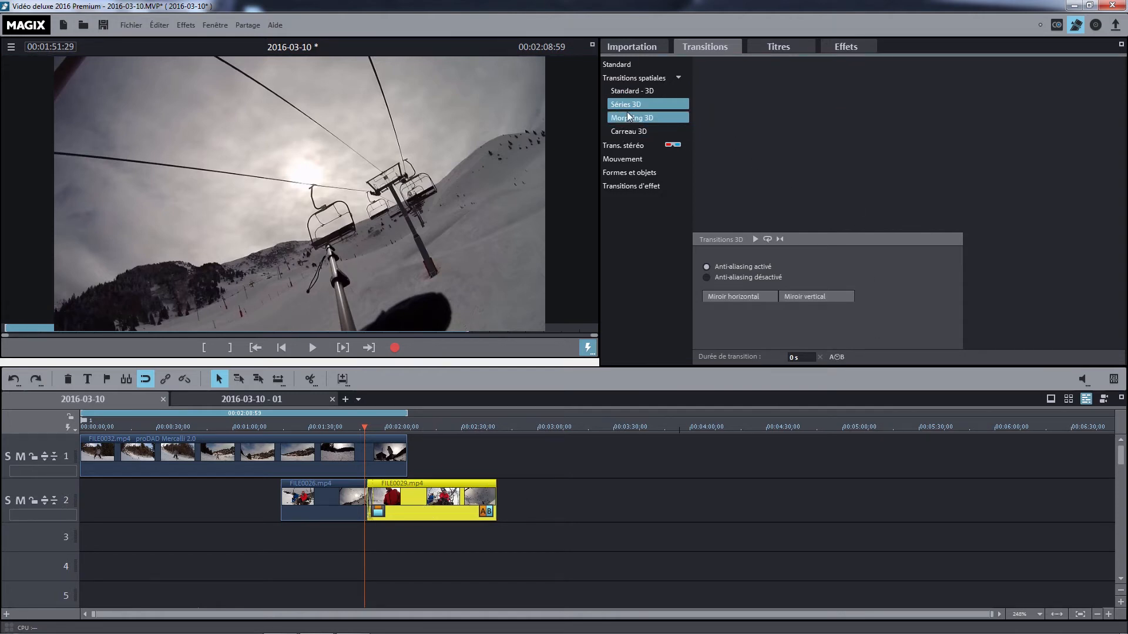
click(389, 563)
click(339, 515)
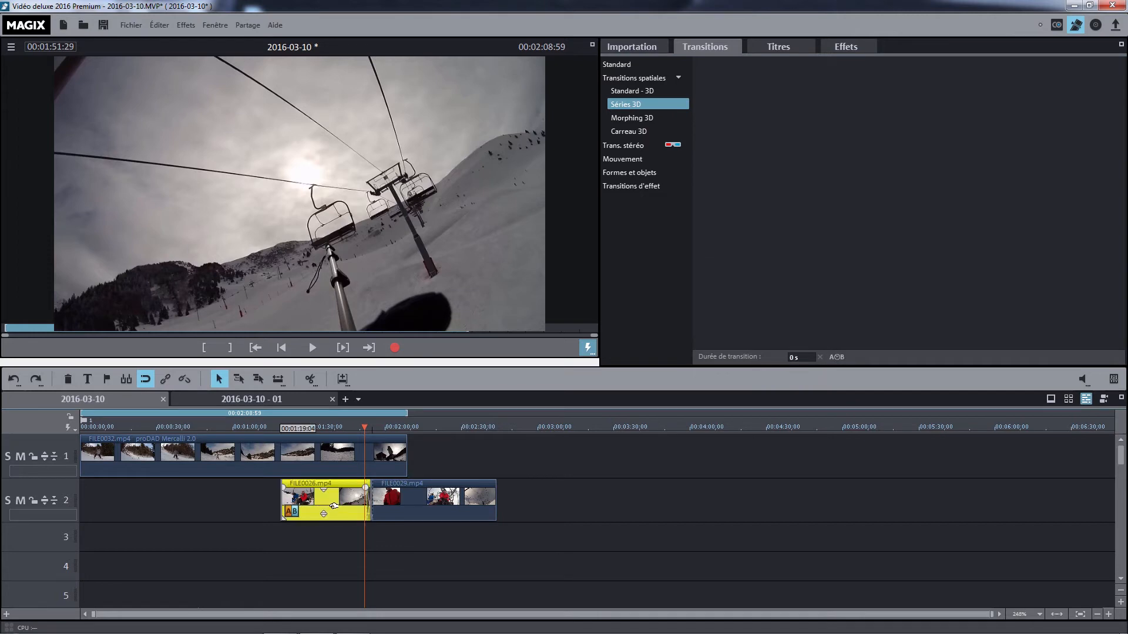
click(631, 116)
click(636, 105)
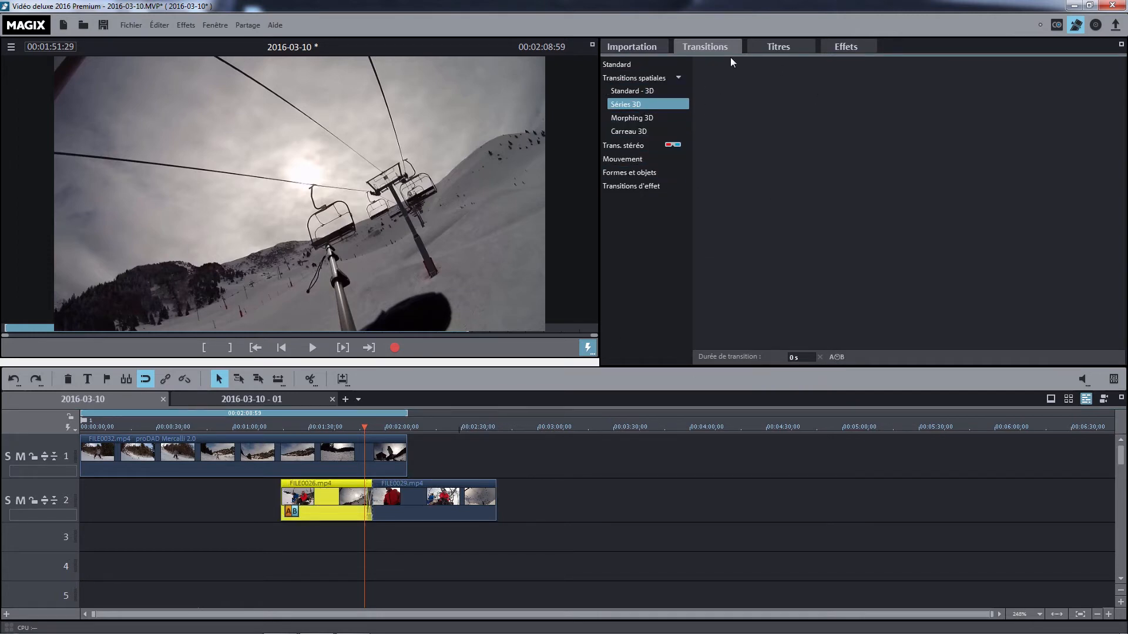
Apply the Hiver transition from the Morphing 3D category to the junction between the two clips on track 2.
click(631, 118)
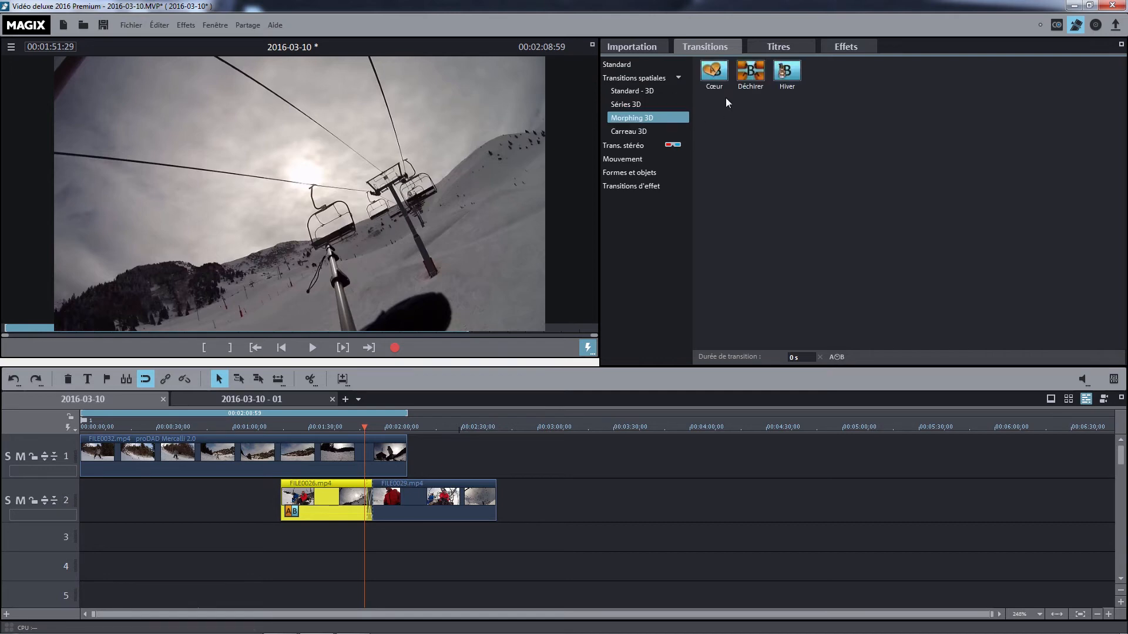
click(754, 69)
click(793, 72)
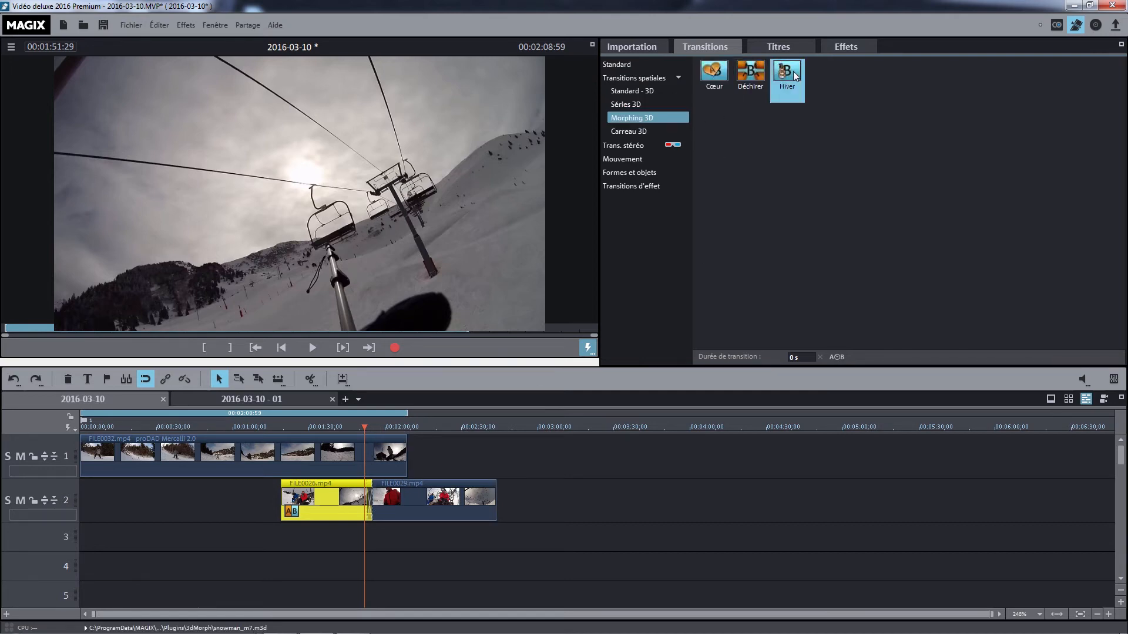
drag(555, 376, 372, 506)
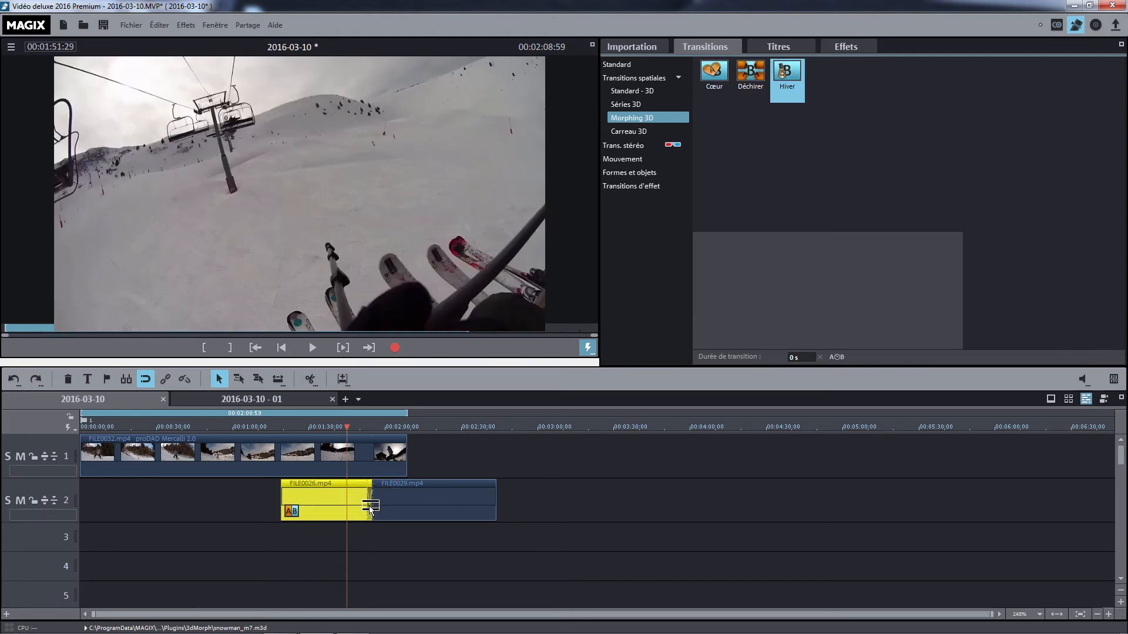
Play the timeline from just before the junction on track 2 to check the Hiver transition.
click(313, 349)
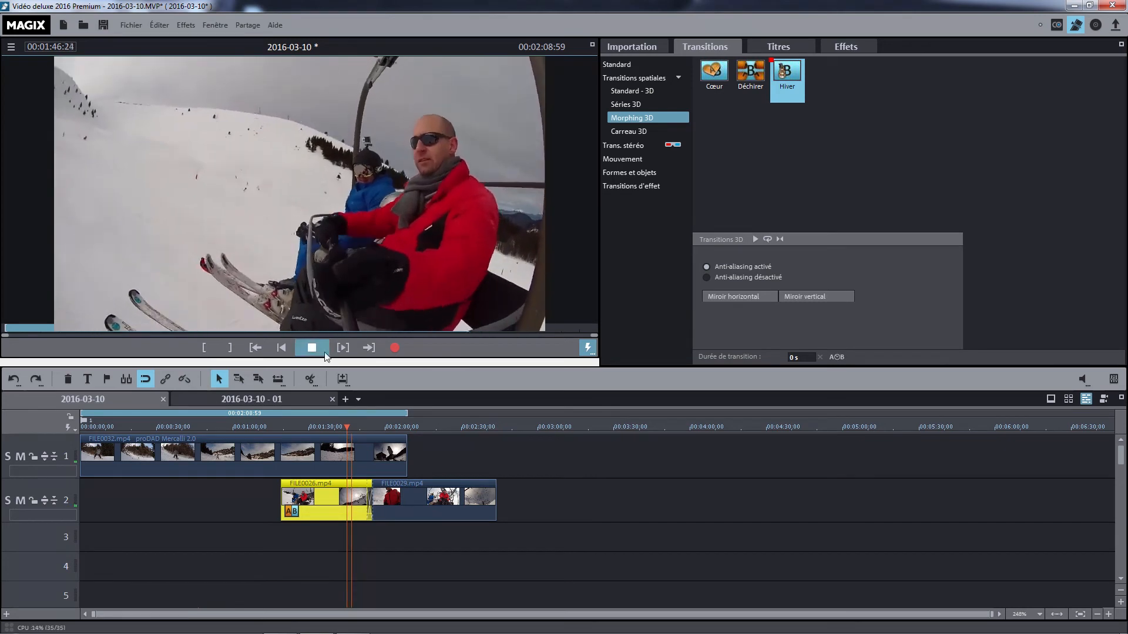
click(312, 349)
click(355, 425)
drag(357, 426, 362, 426)
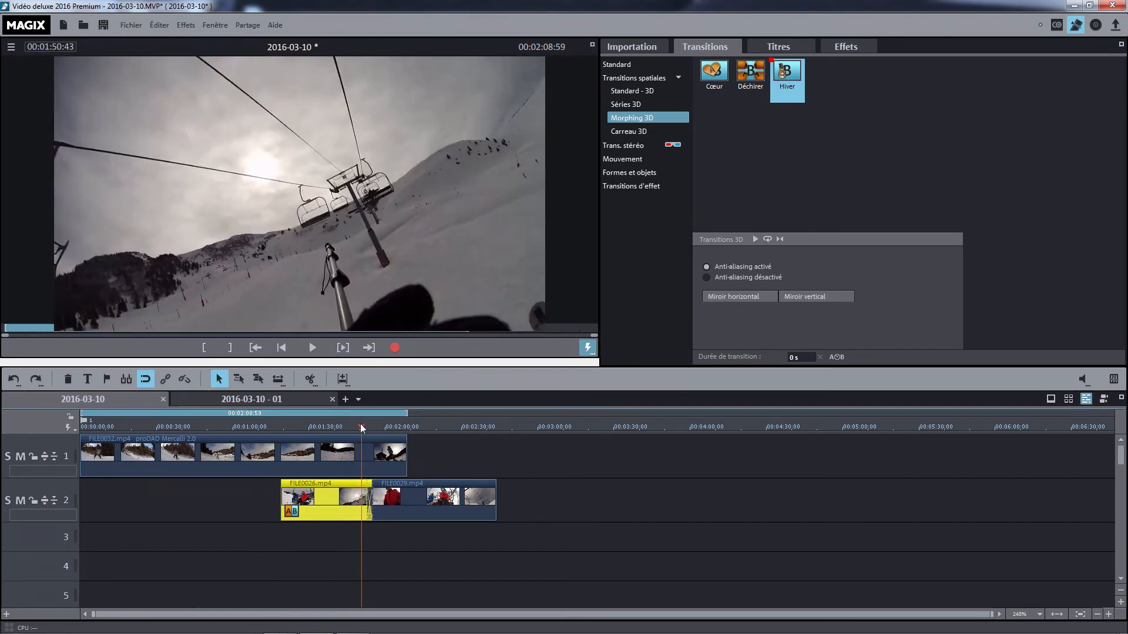
click(314, 350)
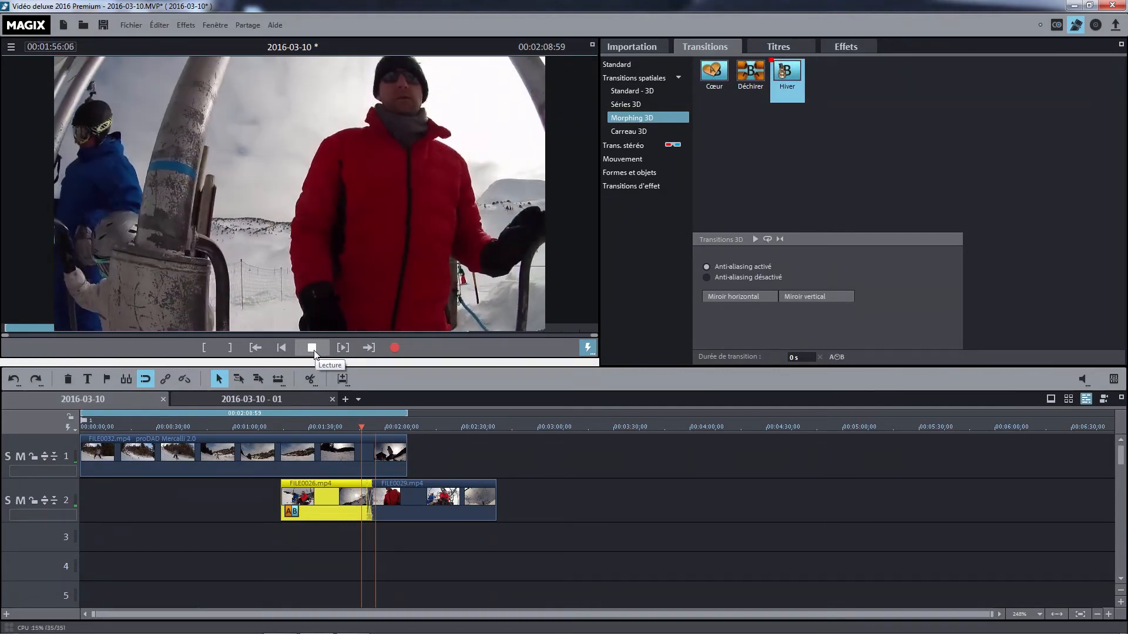
click(313, 351)
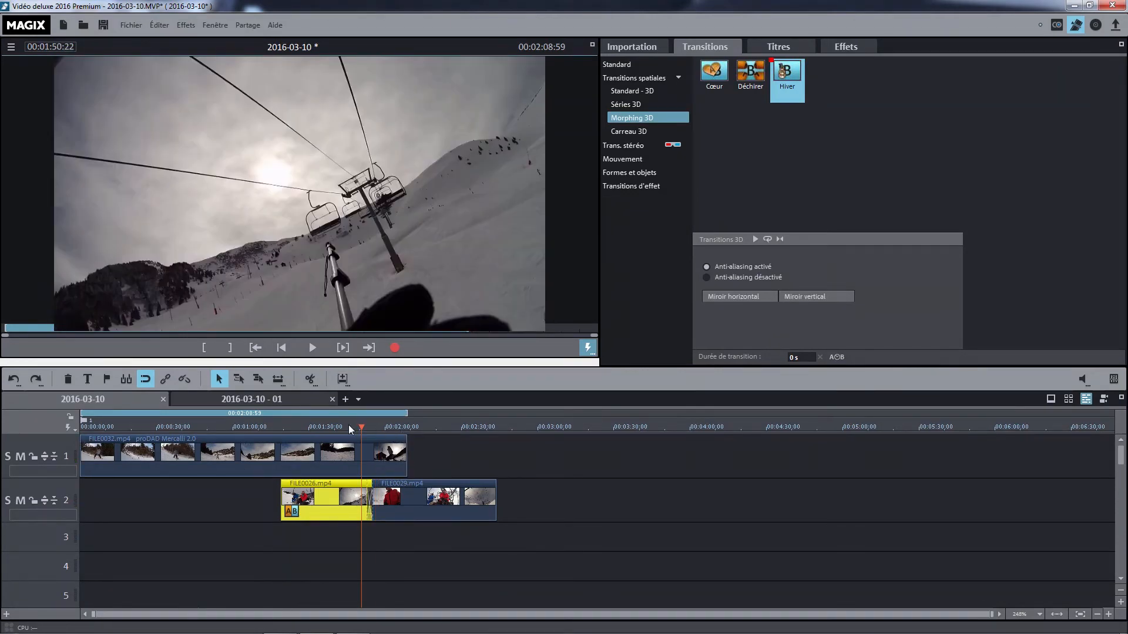
drag(352, 427, 368, 430)
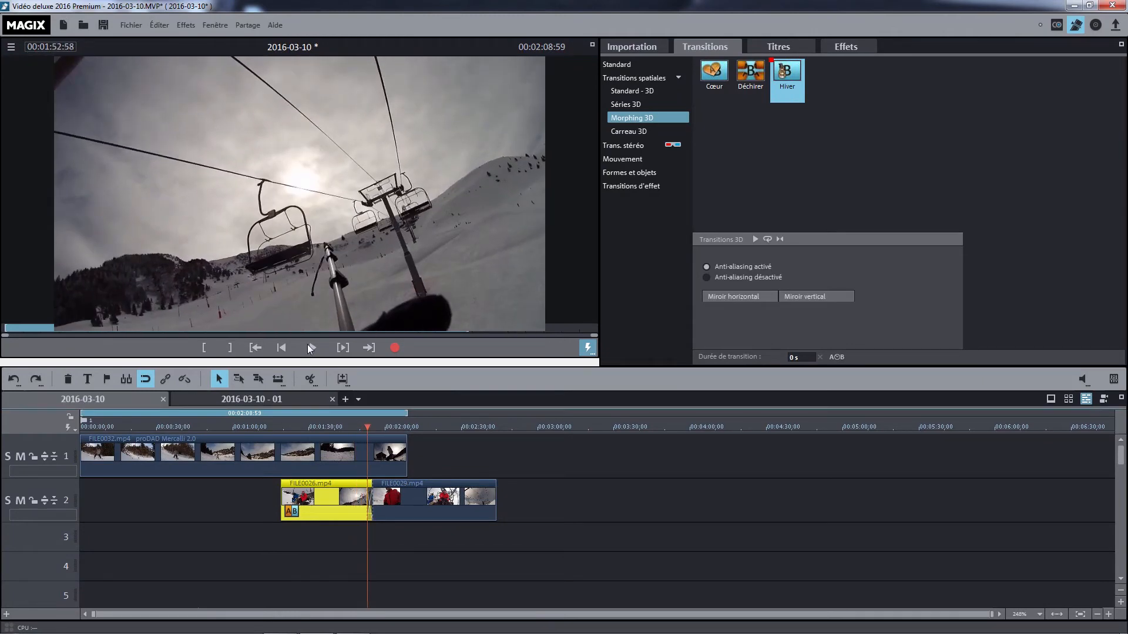
click(313, 348)
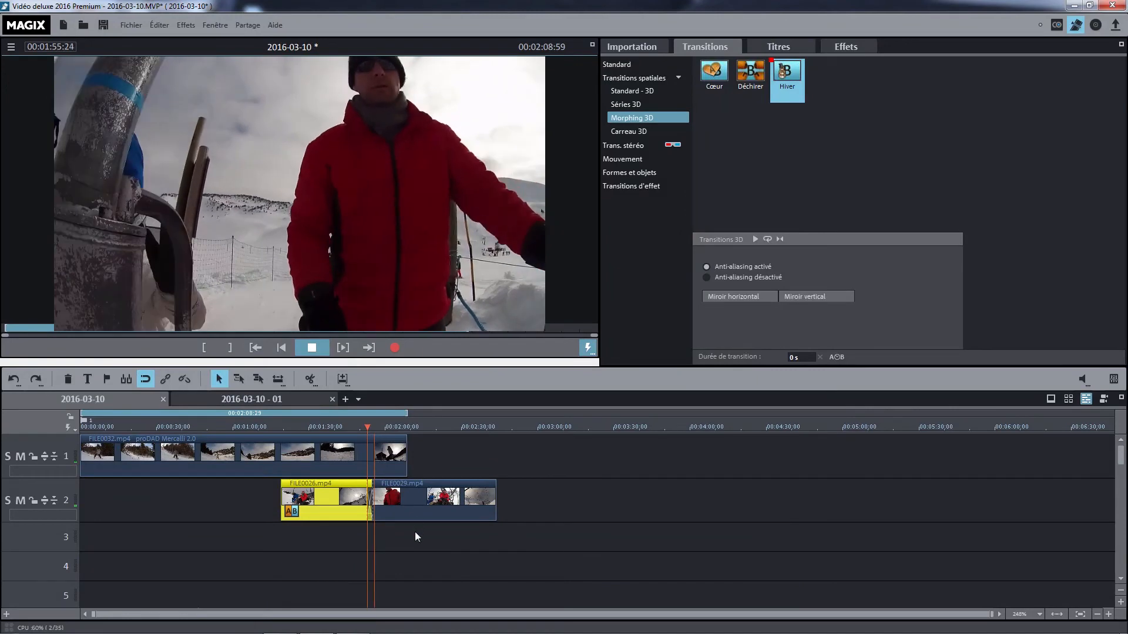
key(space)
Overlap FILE0029.mp4 further with the preceding clip so the Hiver transition lasts 6 s, and play that section.
click(374, 495)
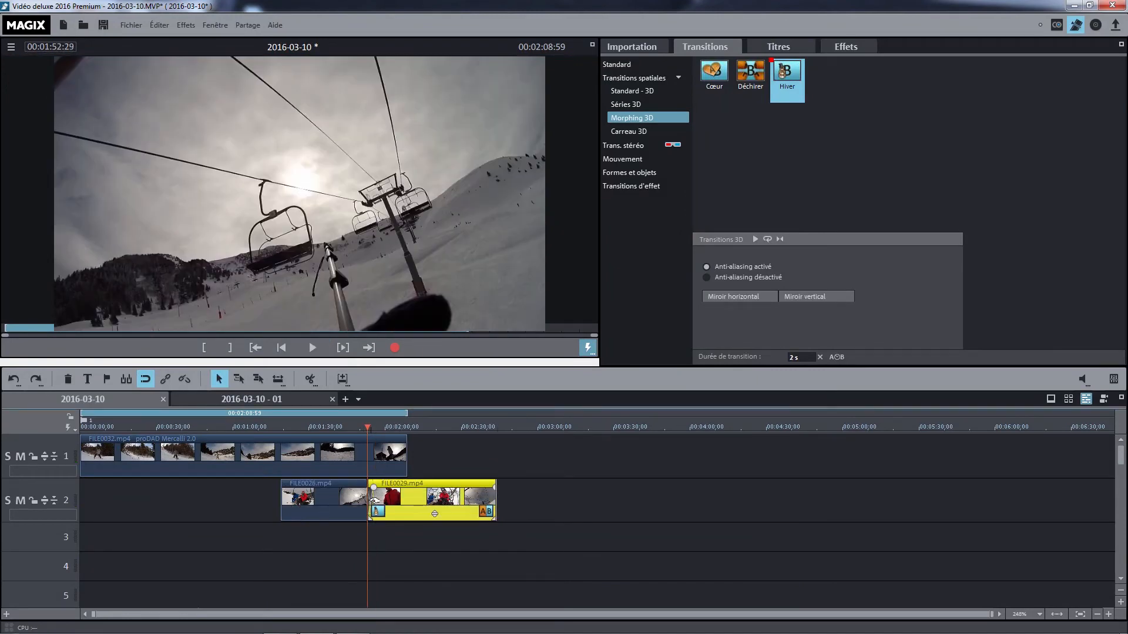
drag(374, 500, 361, 501)
click(347, 428)
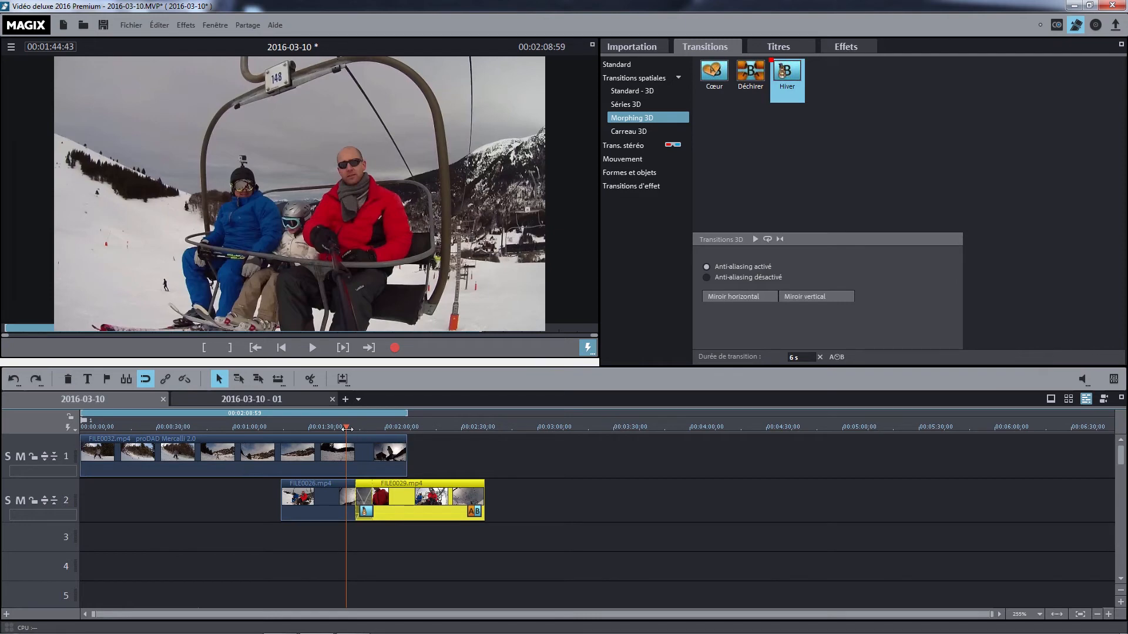
click(350, 428)
click(311, 350)
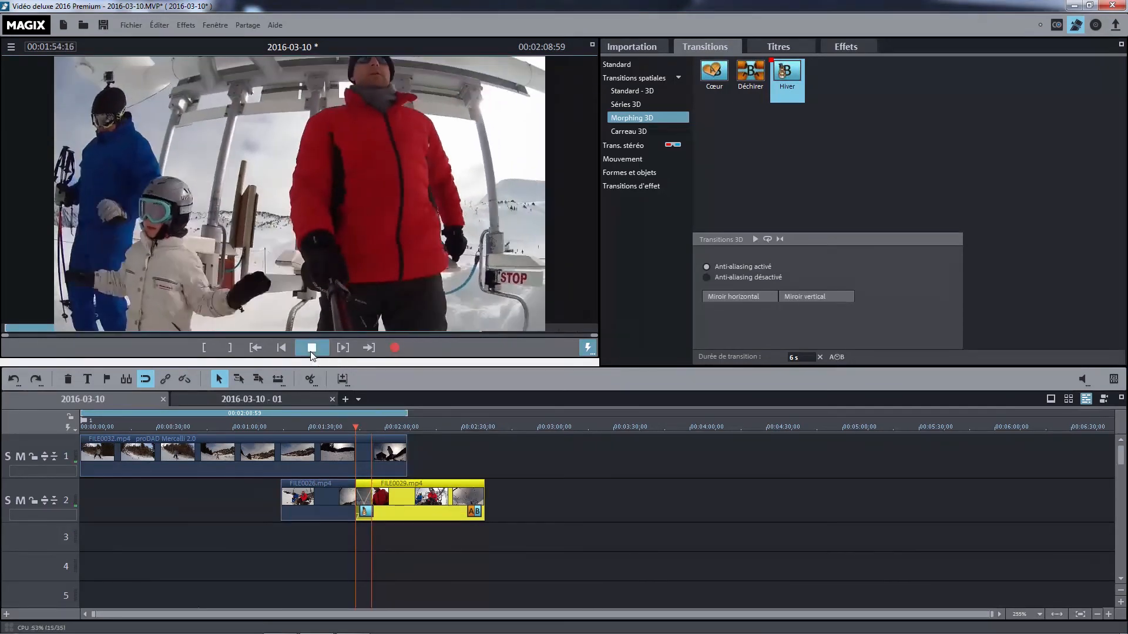
click(311, 348)
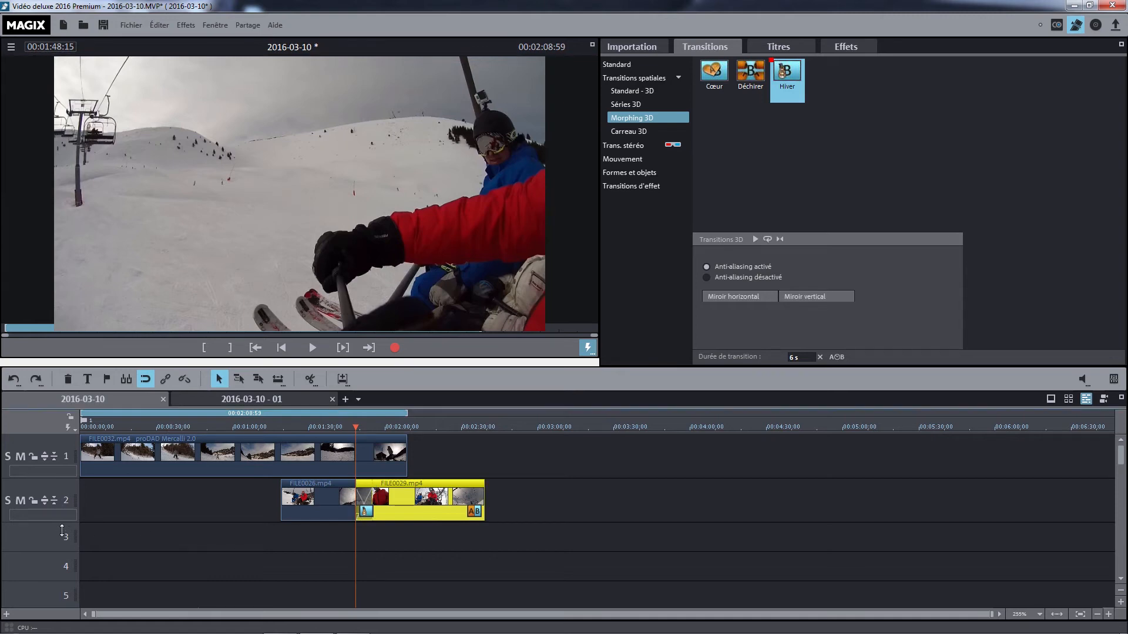
Increase the height of track 2 and set the Hiver transition's duration to about 8 s.
mouse_move(68, 521)
mouse_down()
mouse_move(69, 550)
mouse_move(69, 535)
mouse_up()
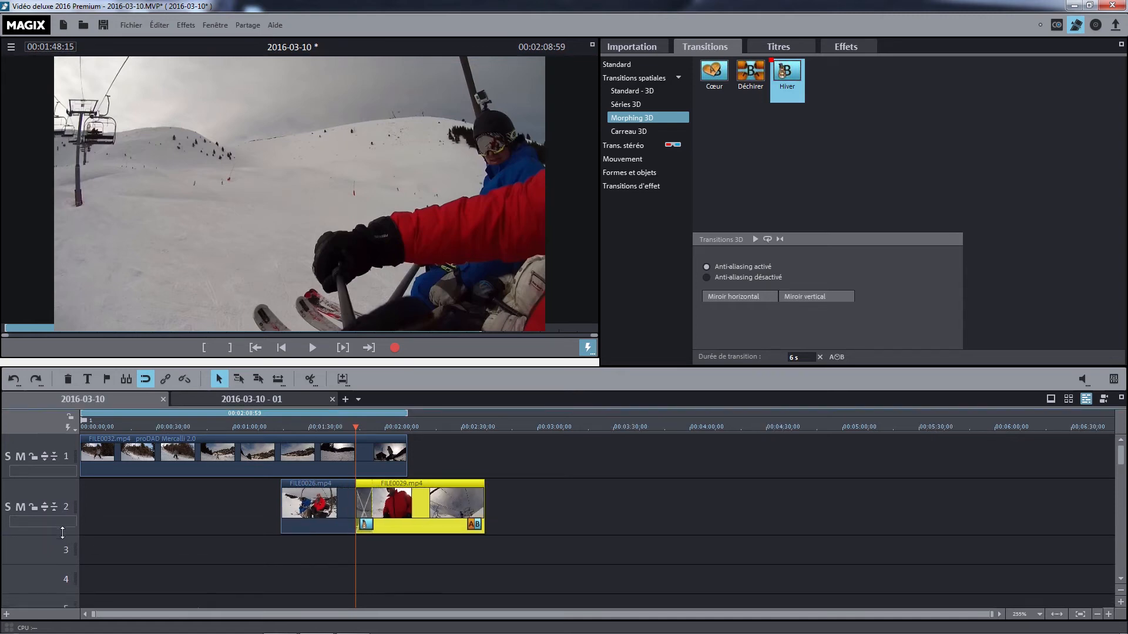
click(365, 525)
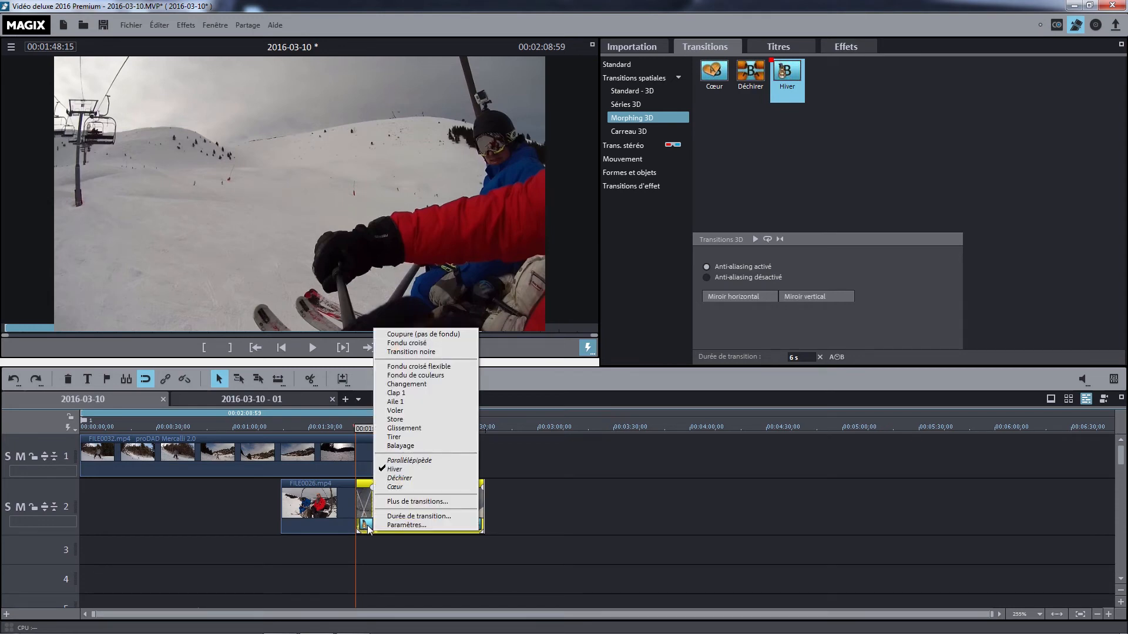
click(405, 519)
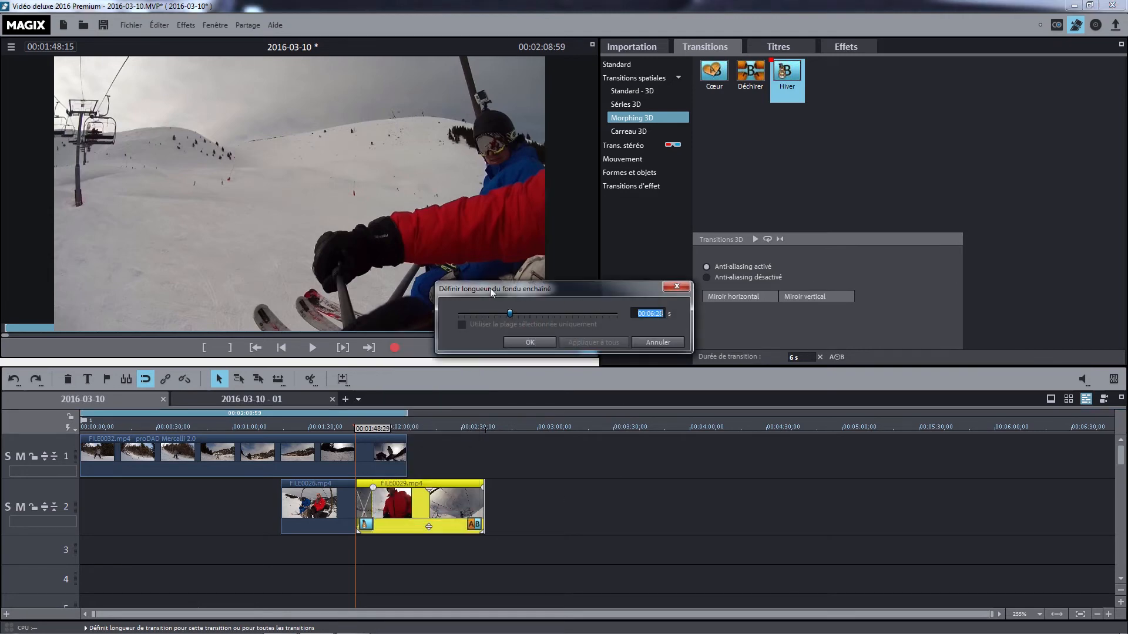
mouse_move(509, 313)
mouse_down()
mouse_move(530, 321)
mouse_move(497, 321)
mouse_move(513, 314)
mouse_up()
click(525, 343)
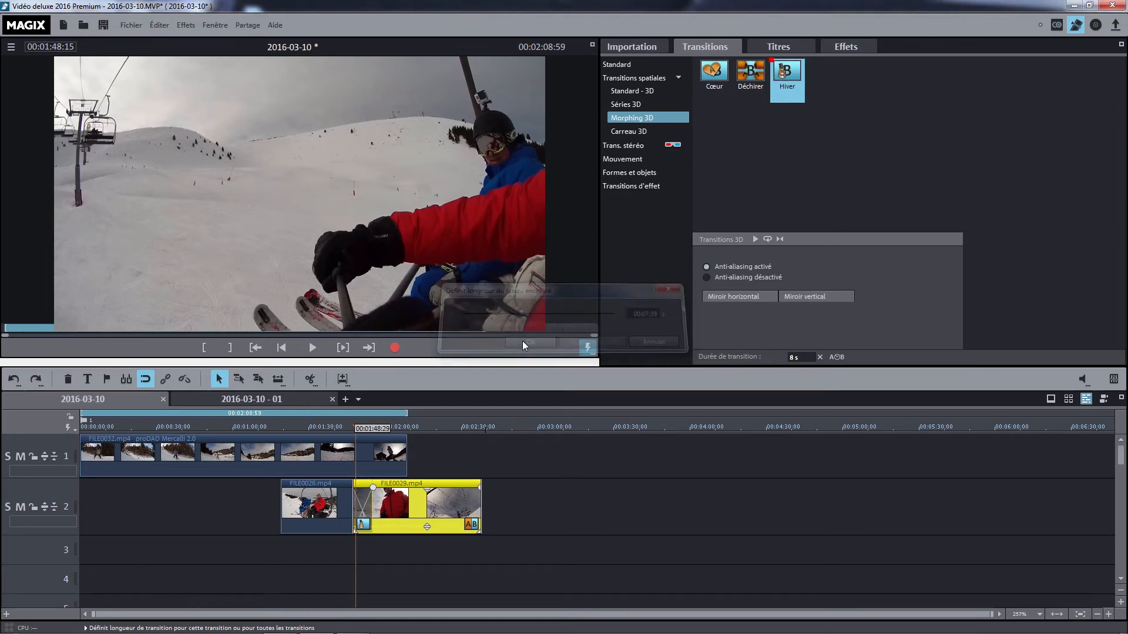
Set the Hiver transition's duration to about 10 s and scrub through the lengthened transition on track 2.
click(363, 526)
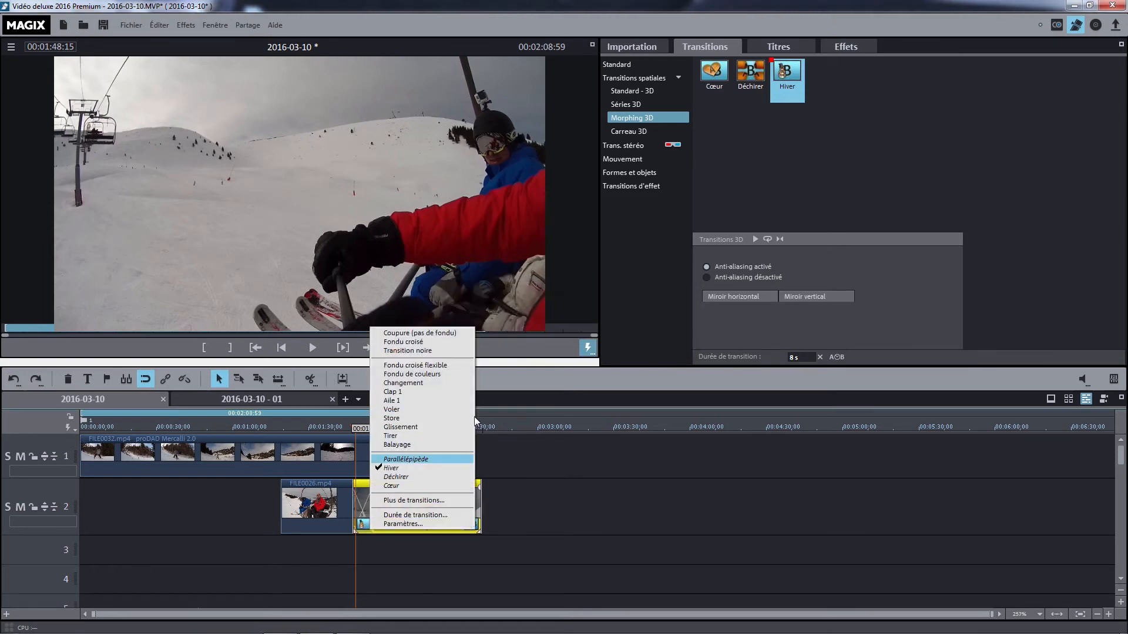
click(414, 515)
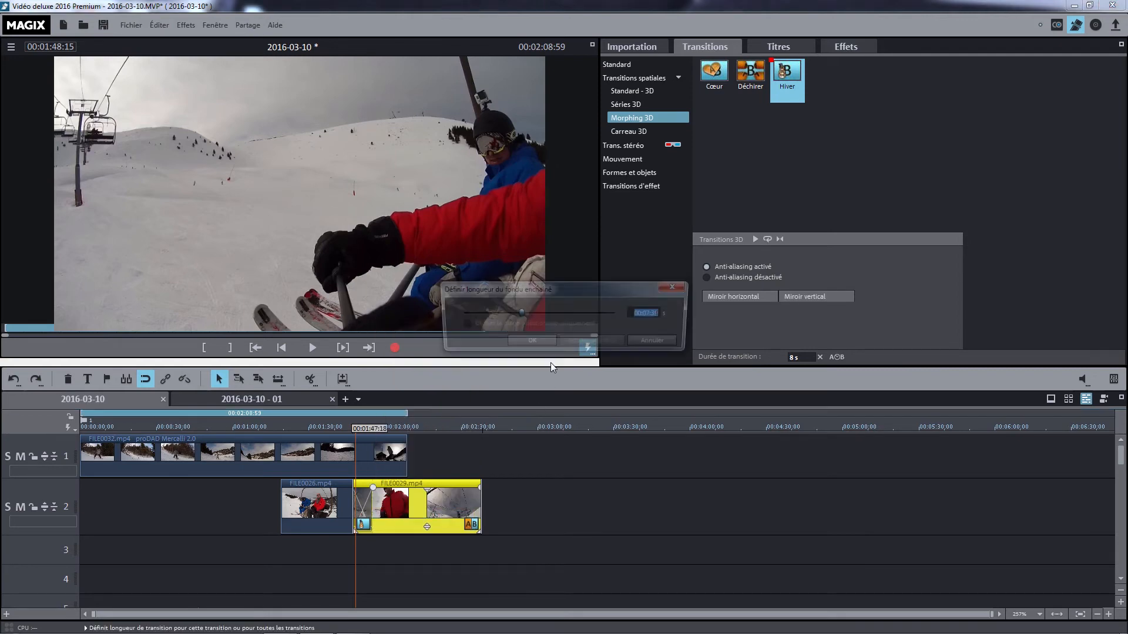
drag(520, 313, 539, 310)
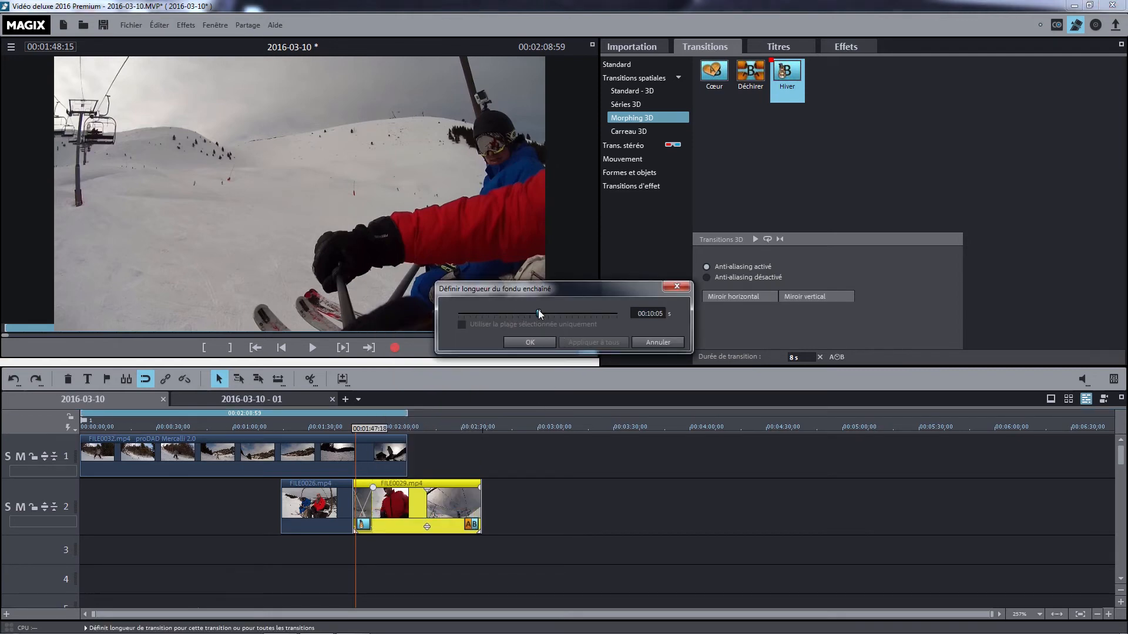
click(536, 342)
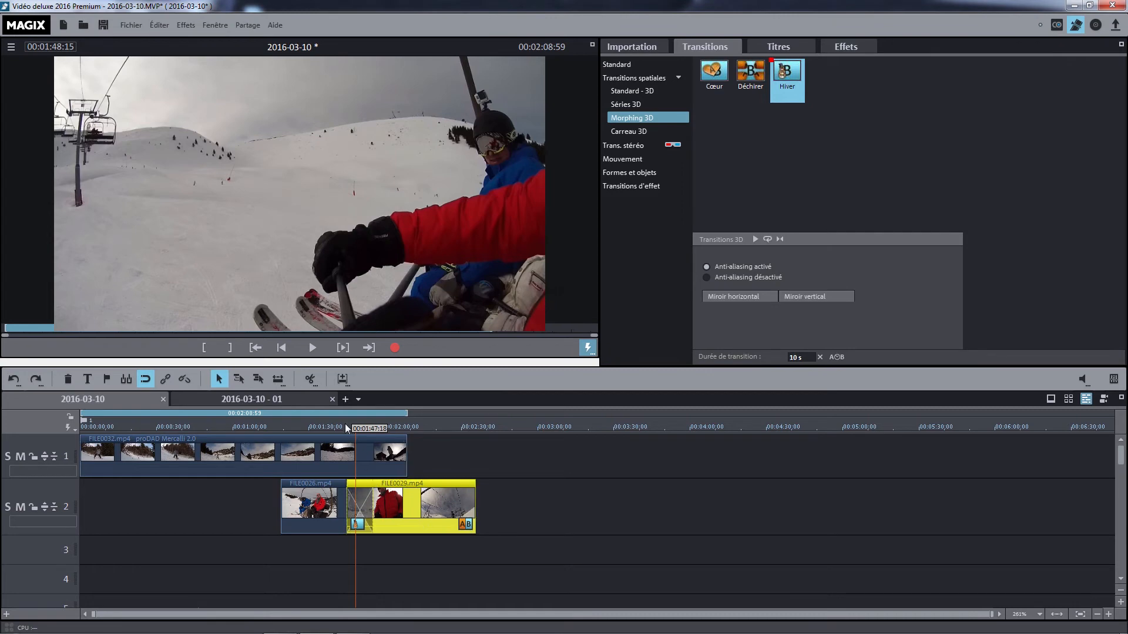
drag(345, 427, 372, 423)
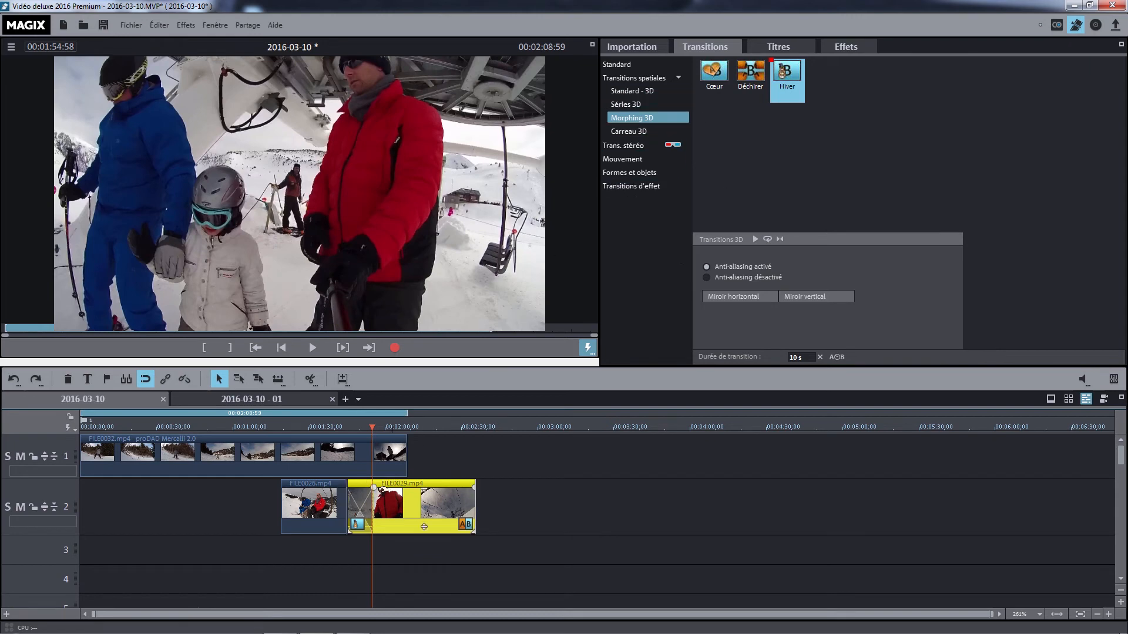
Replace the transition between the two clips on track 2 with Carreaux rabatus from the Trans. stéréo category.
click(643, 131)
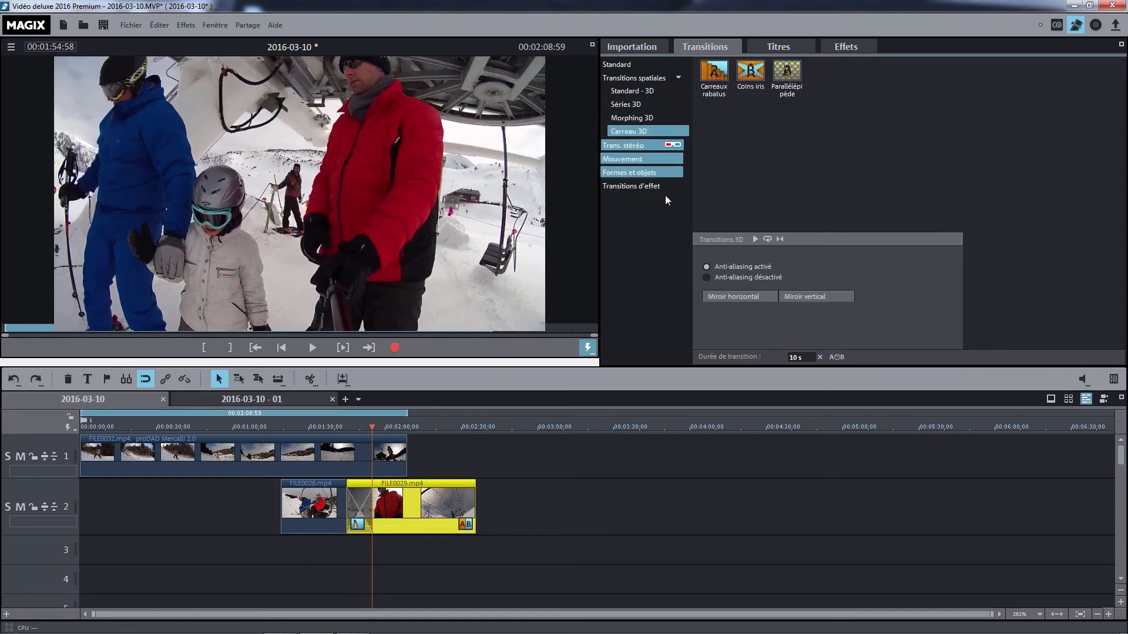
click(623, 144)
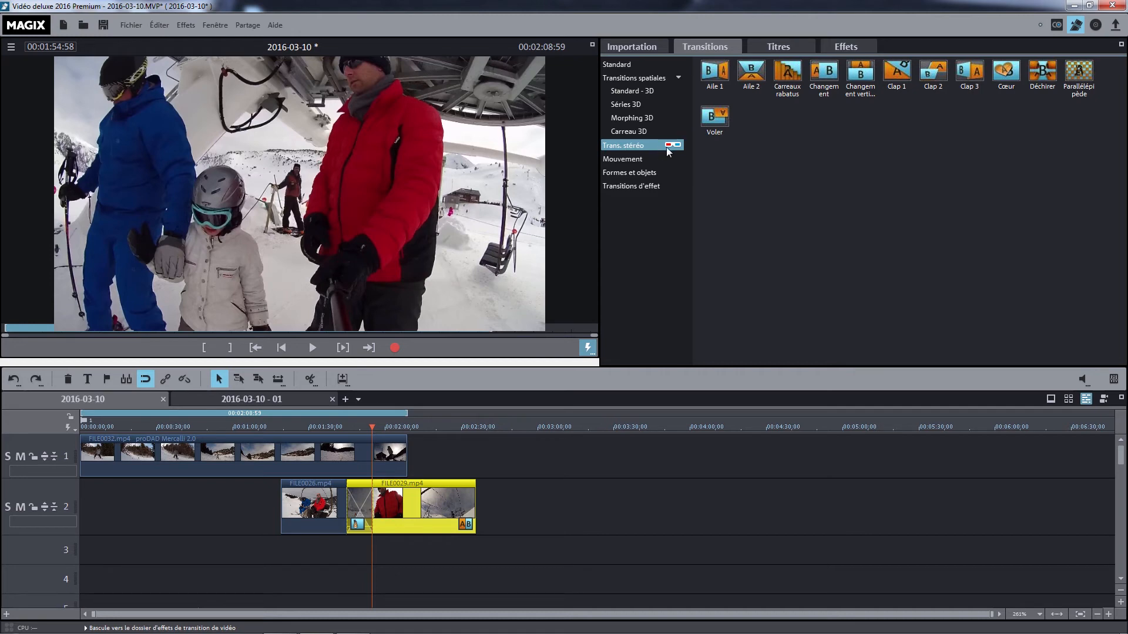
click(787, 74)
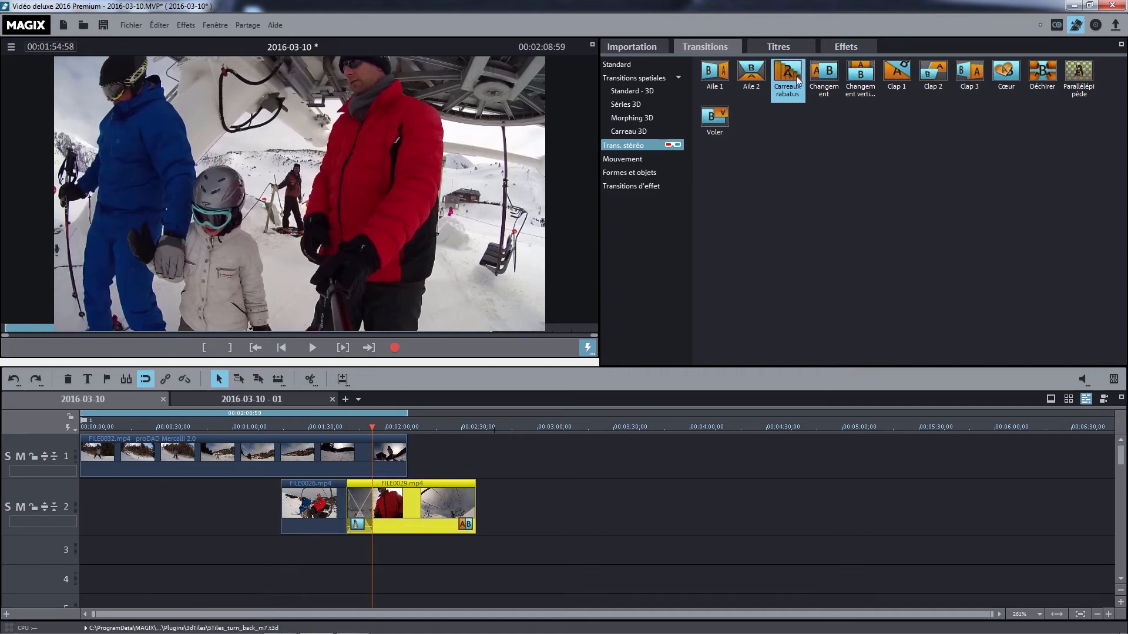
drag(798, 79, 347, 479)
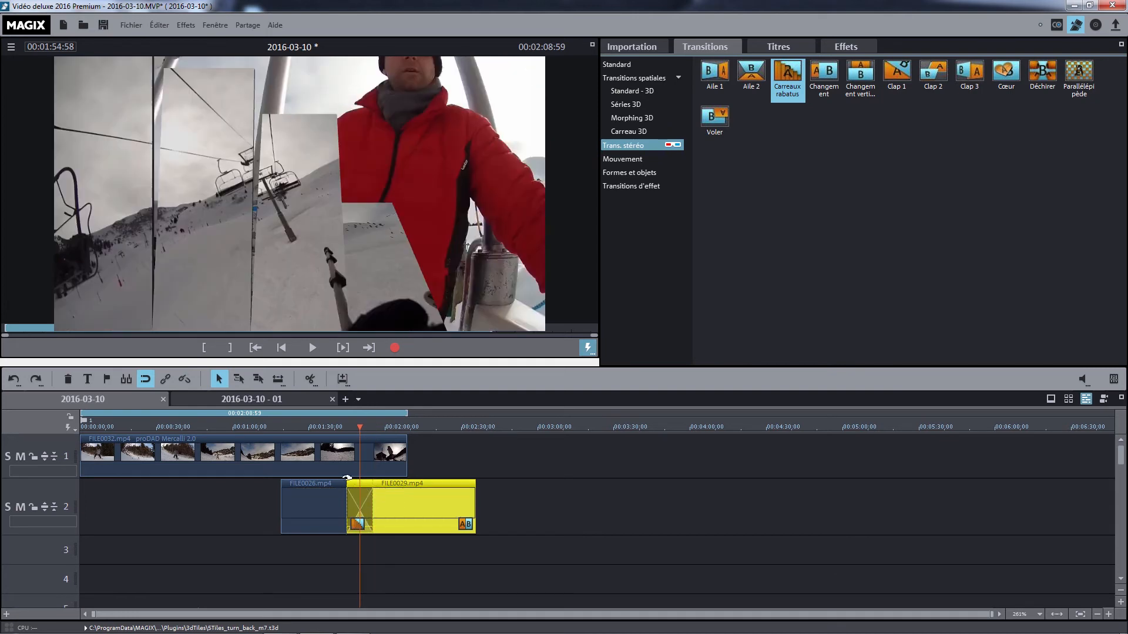
Play the timeline from the start of the Carreaux rabatus transition to check its effect.
double_click(340, 424)
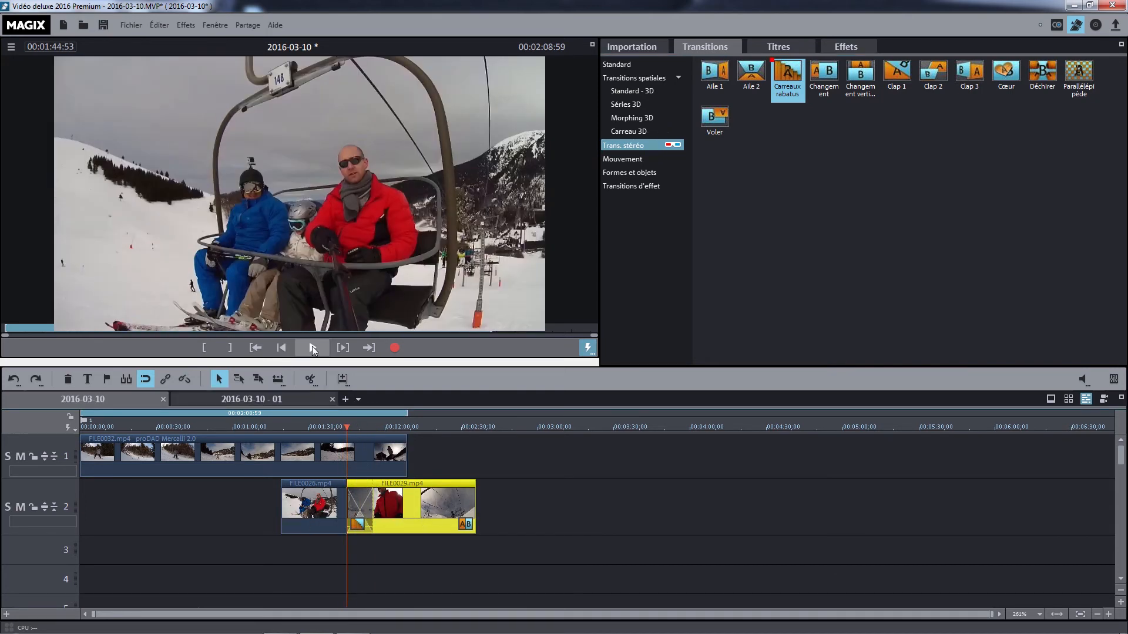
click(313, 349)
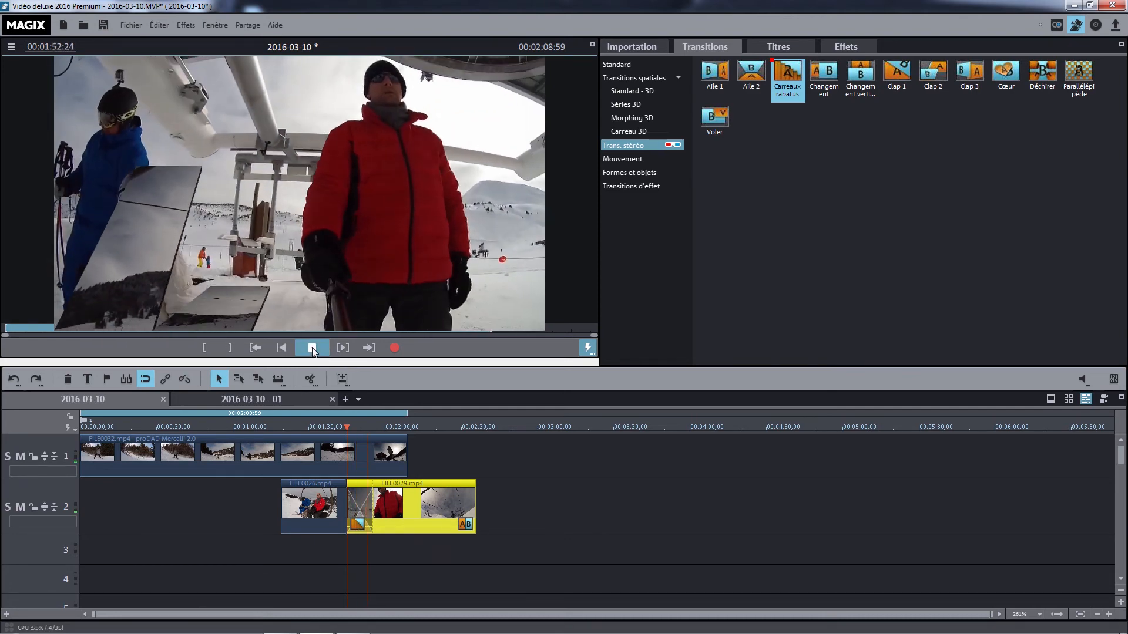
click(312, 349)
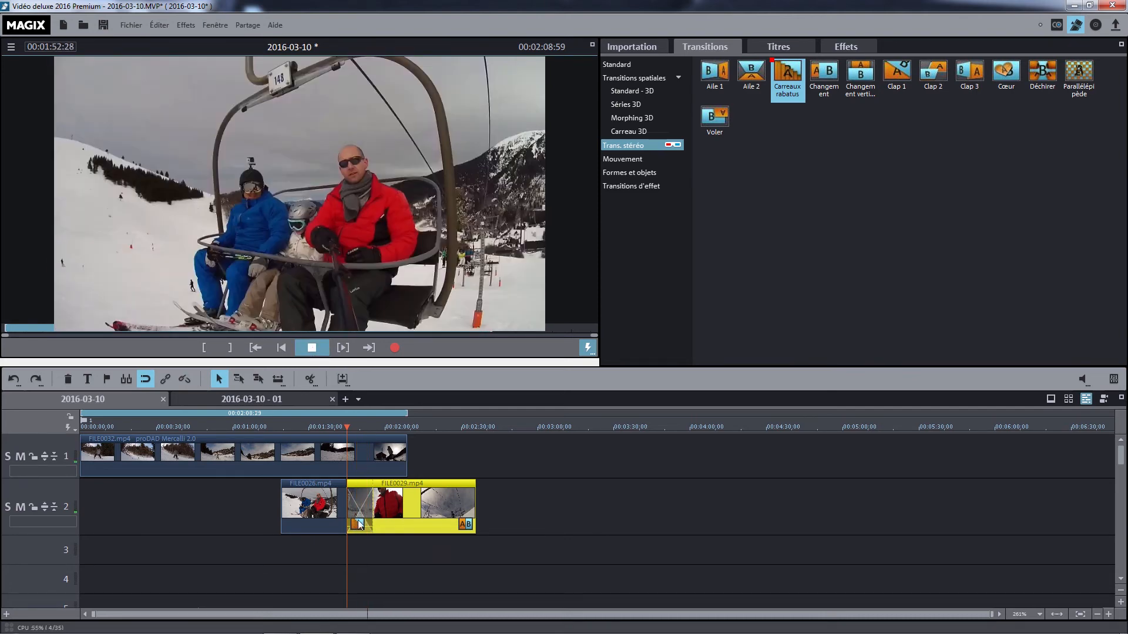
Shorten the Carreaux rabatus transition's duration to about 3 s.
click(358, 531)
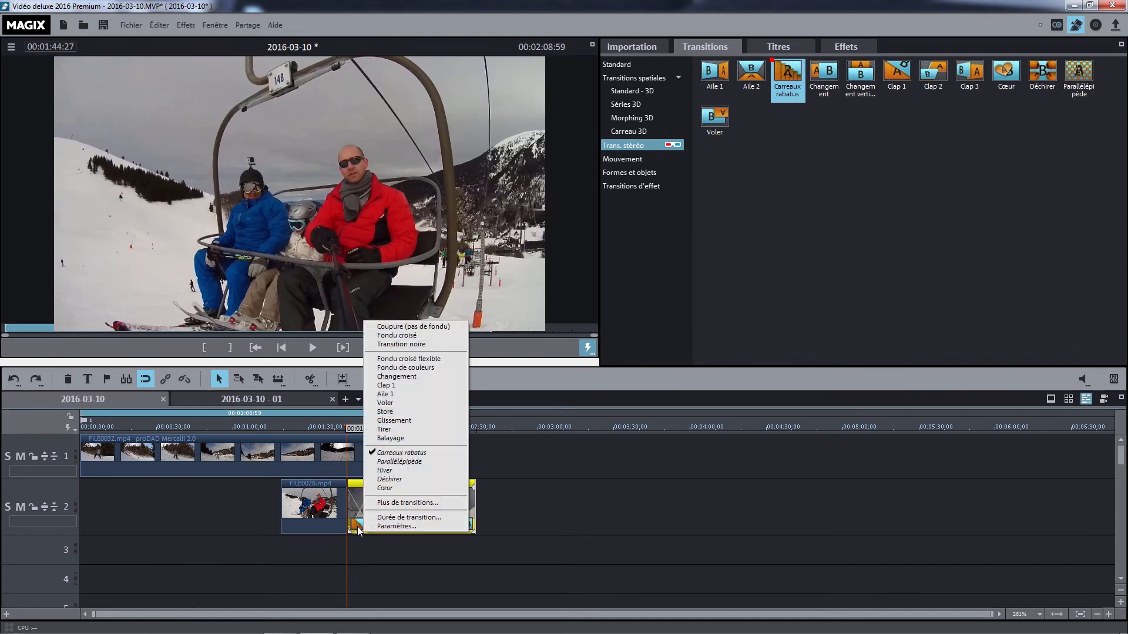
click(404, 517)
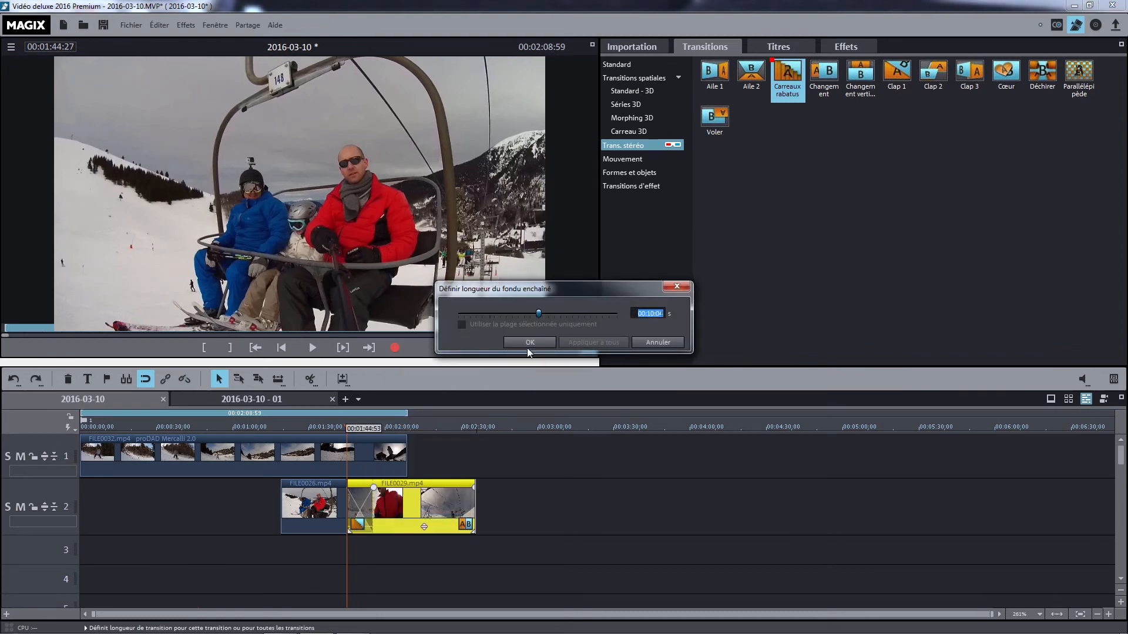
drag(534, 314, 484, 318)
click(528, 343)
Play the shortened Carreaux rabatus transition from its start on track 2.
click(363, 428)
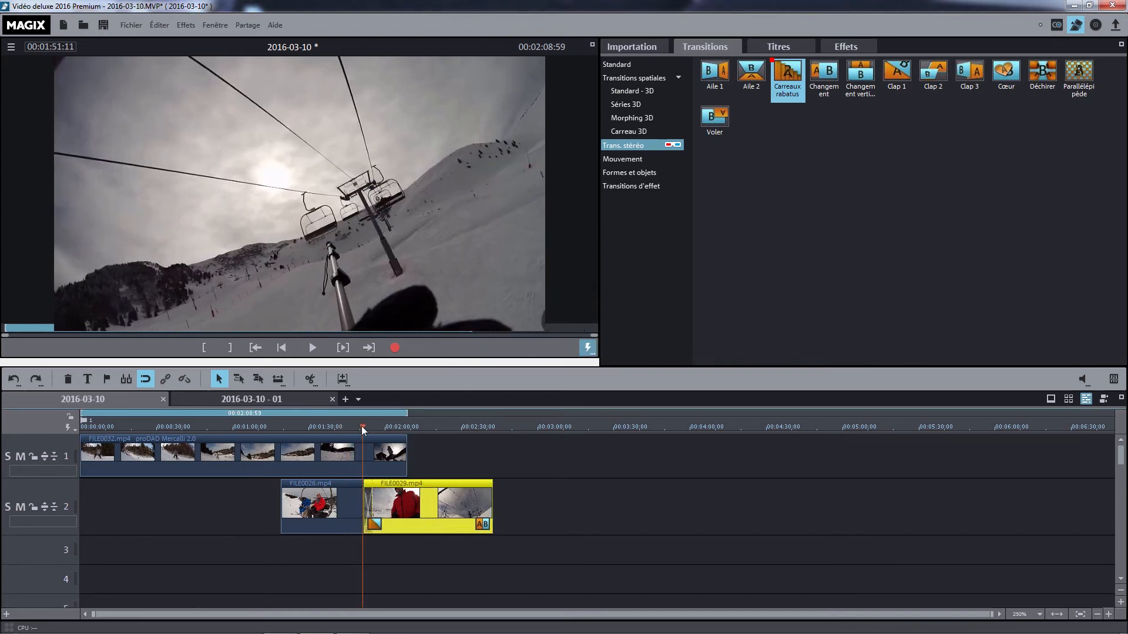
click(312, 348)
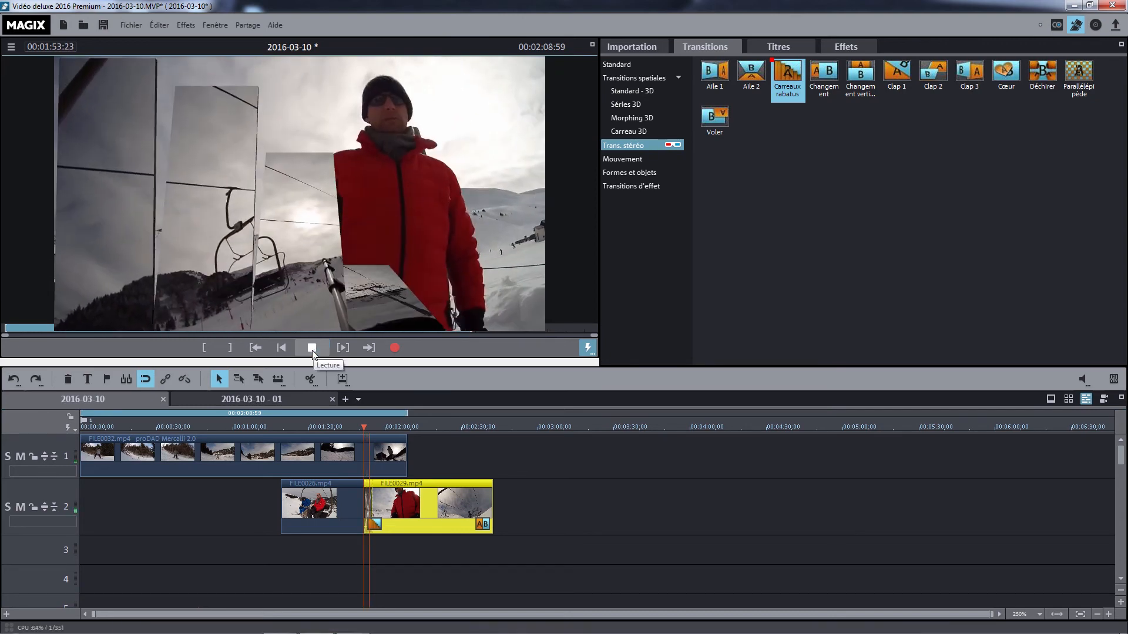
click(312, 348)
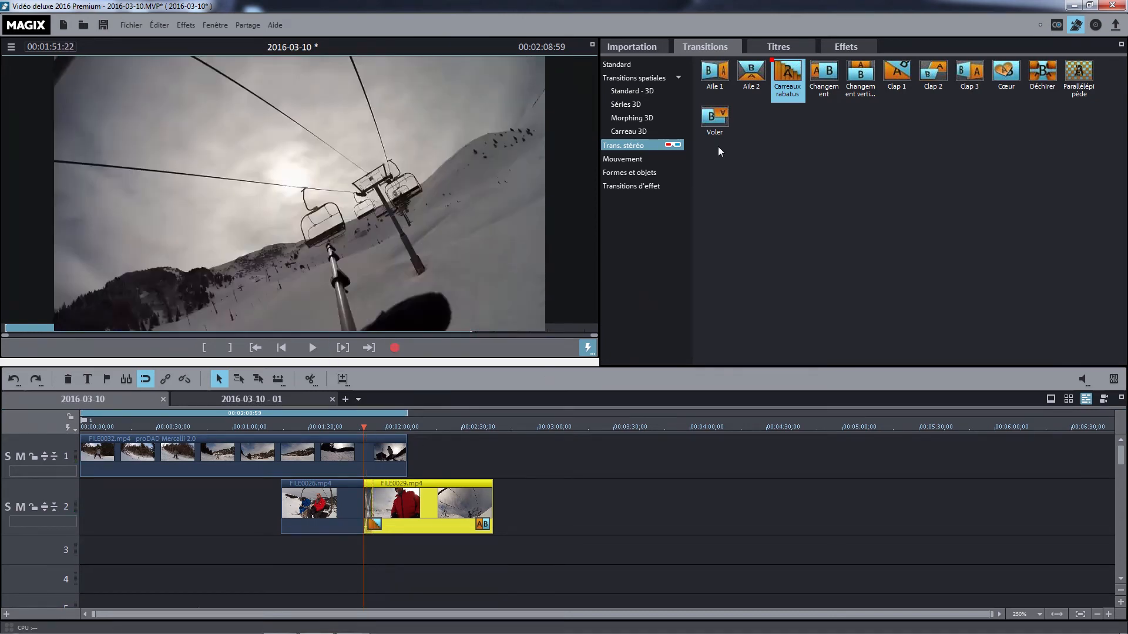
Browse the remaining transition categories, including Mouvement, Trans. stéréo, Formes et objets, Morphing 3D and Carreau 3D.
click(627, 159)
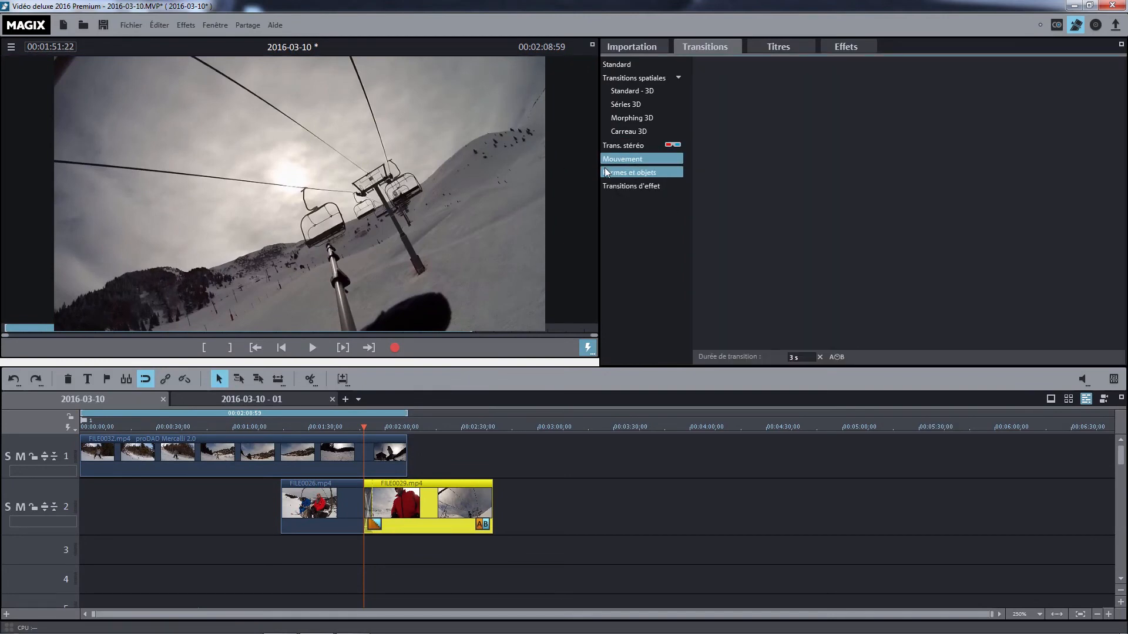
click(633, 147)
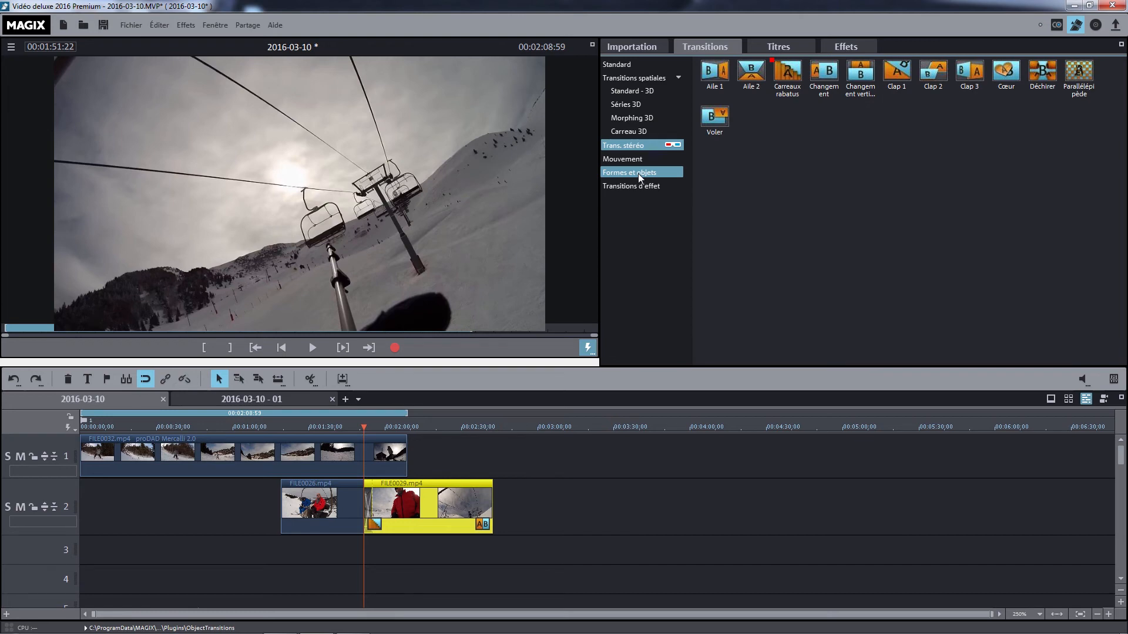
click(644, 157)
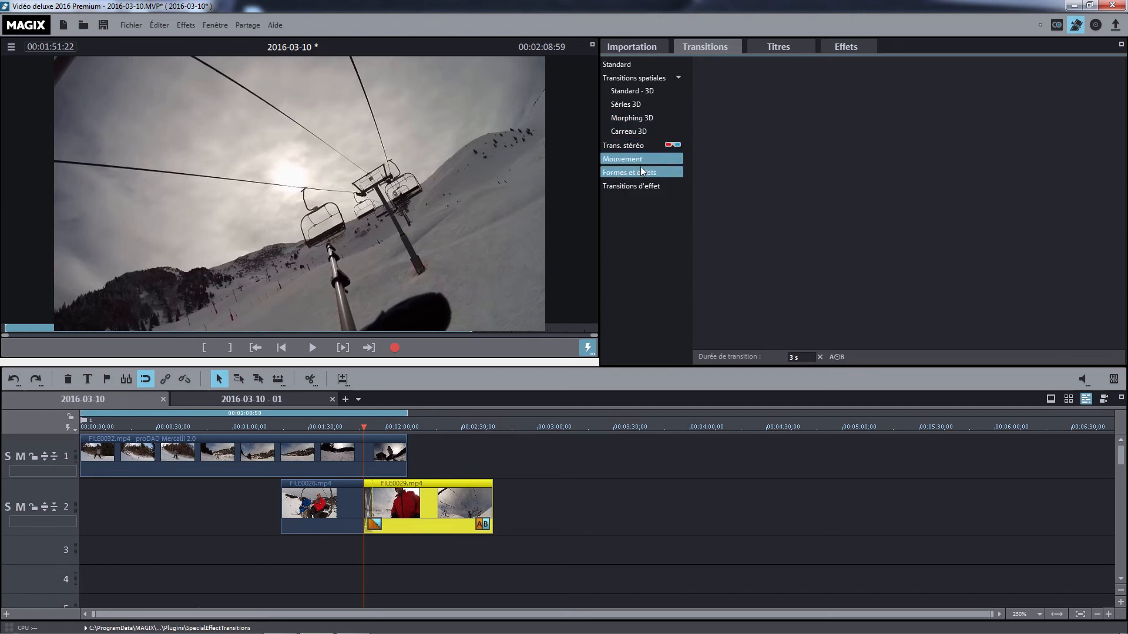
click(642, 171)
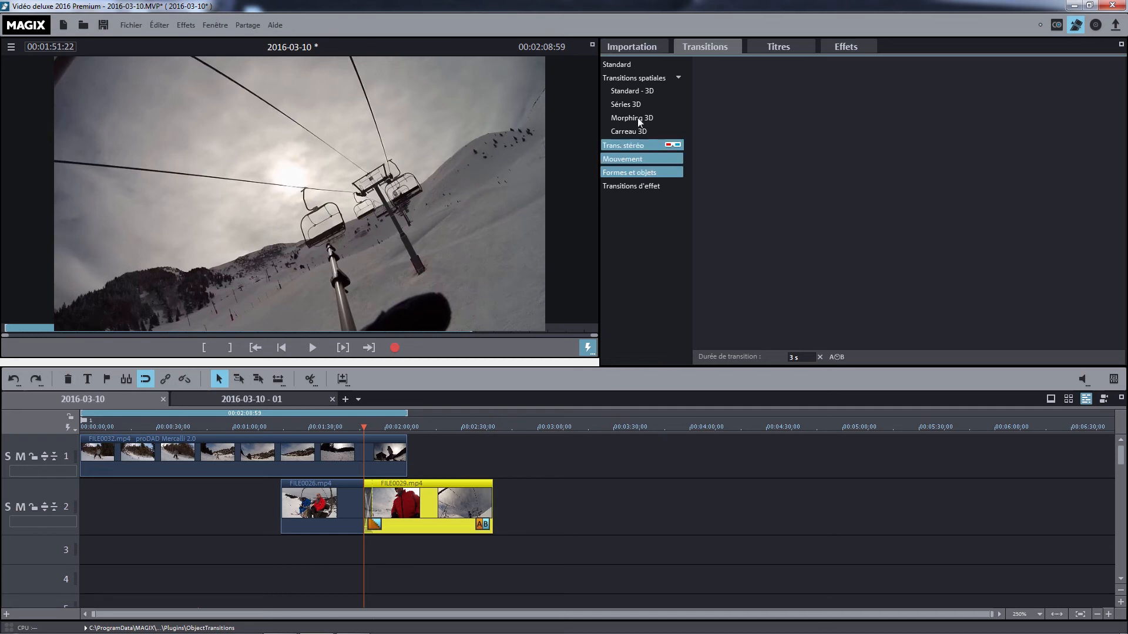
click(633, 116)
click(630, 131)
click(634, 158)
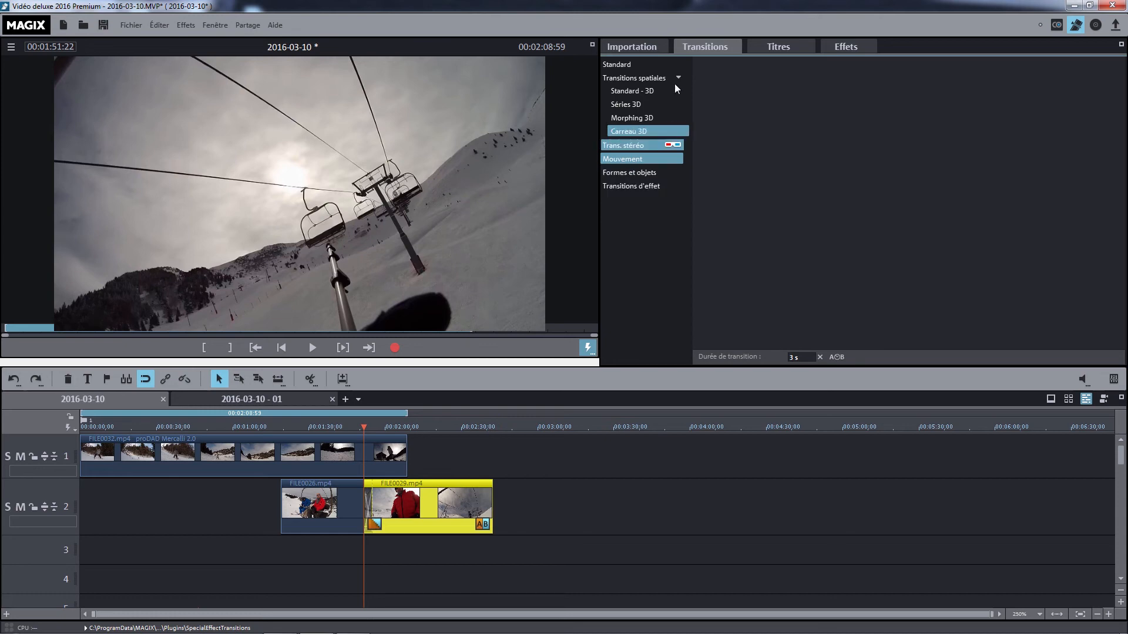
Show the source media files in the PNJ_Cam folder available for import.
click(649, 46)
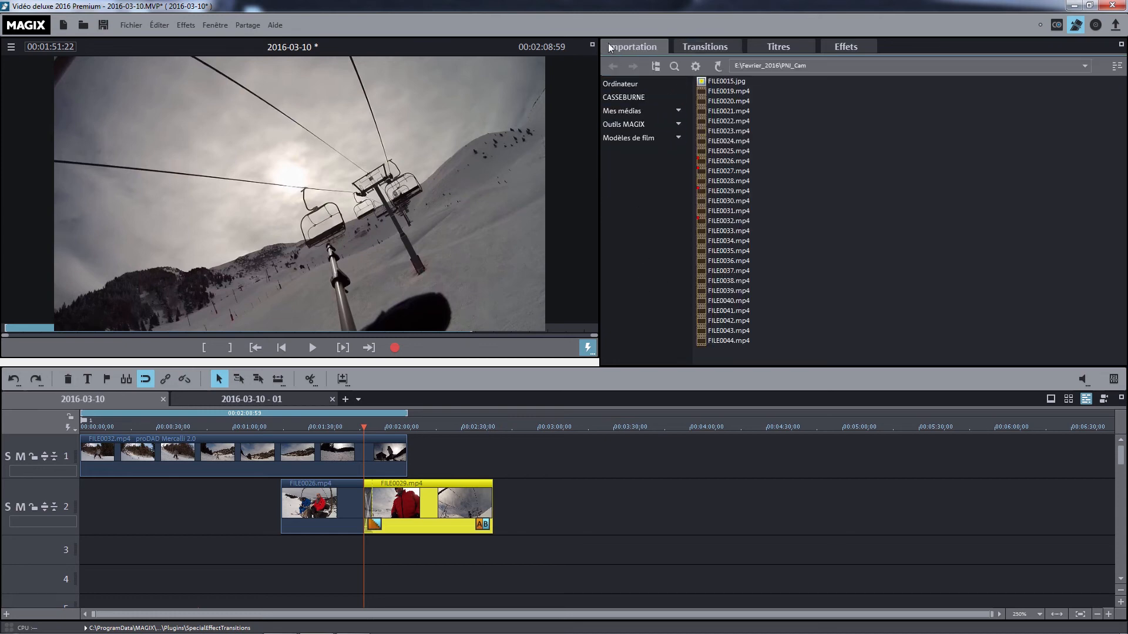
click(717, 51)
click(648, 44)
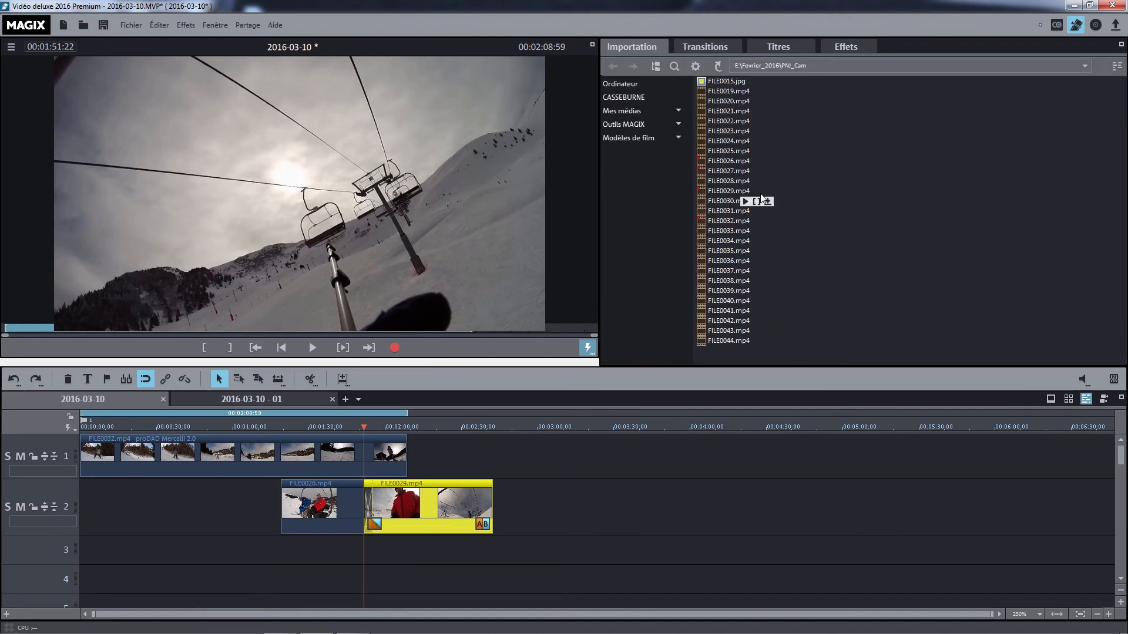
Examine the sharing options for uploading the current film to YouTube, Vimeo or Facebook.
click(249, 31)
mouse_move(256, 43)
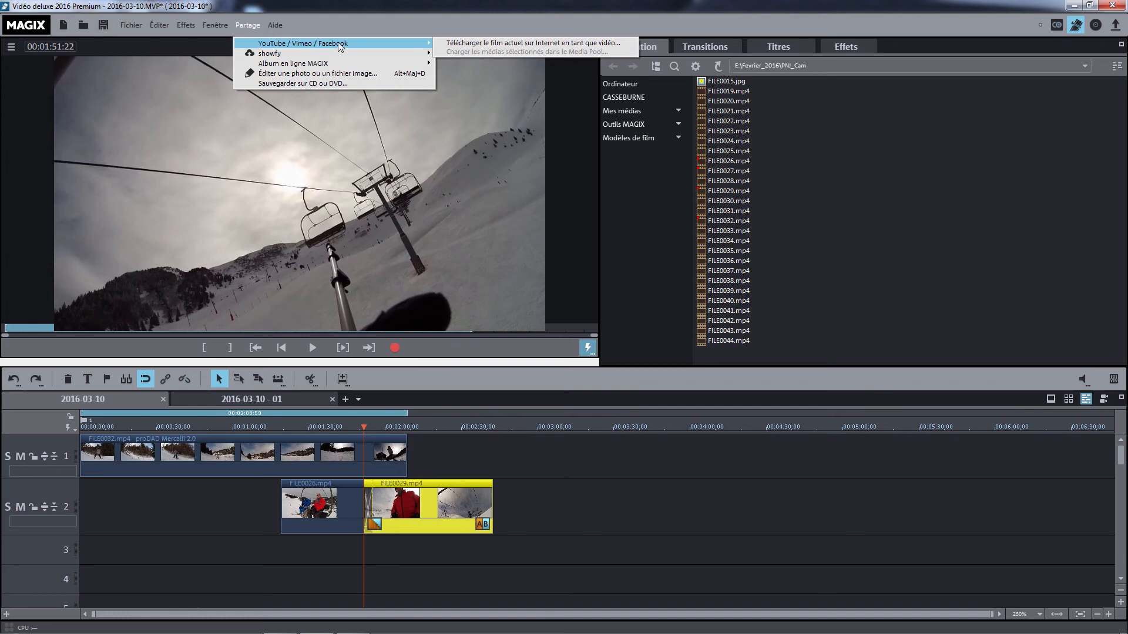
click(462, 44)
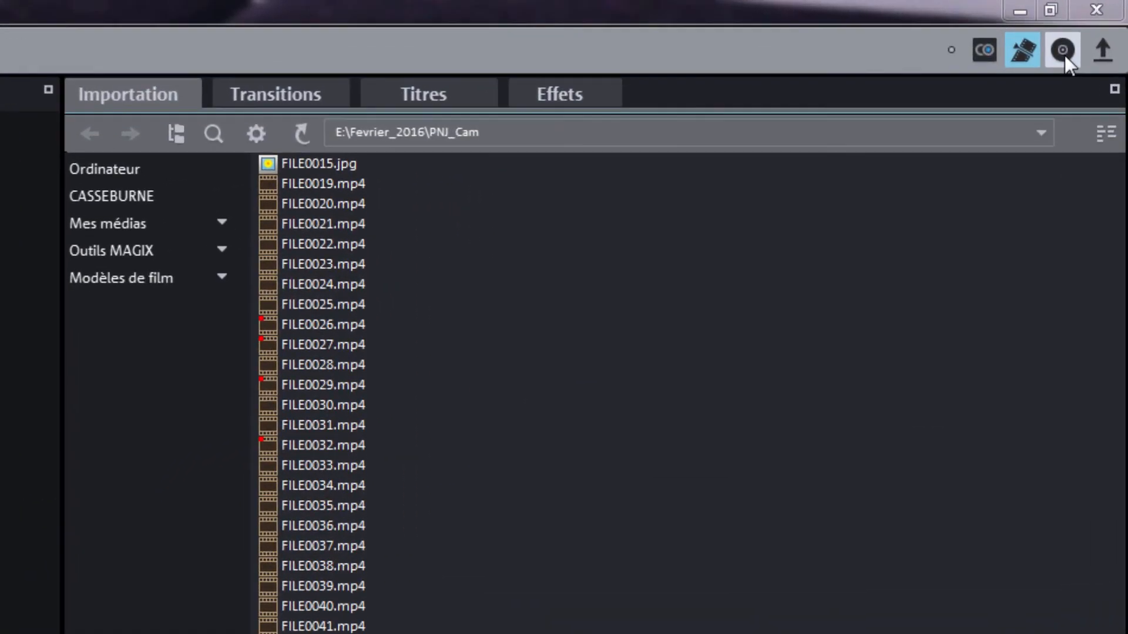
Show the disc menu preview for burning, and open the list of export methods for finishing the film.
click(1071, 43)
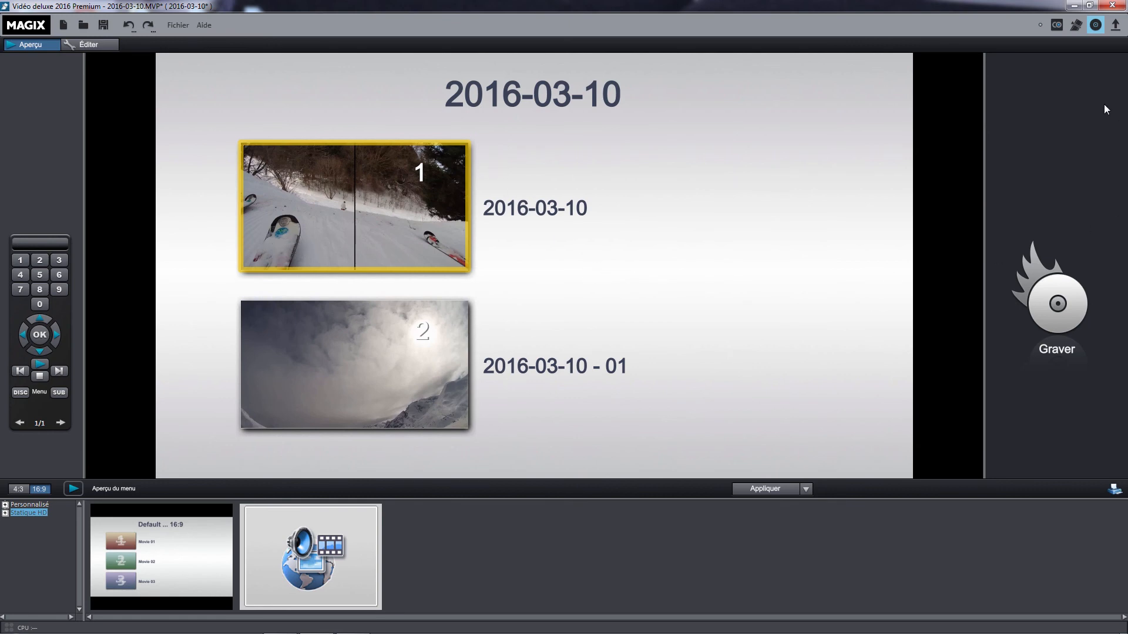
click(1115, 27)
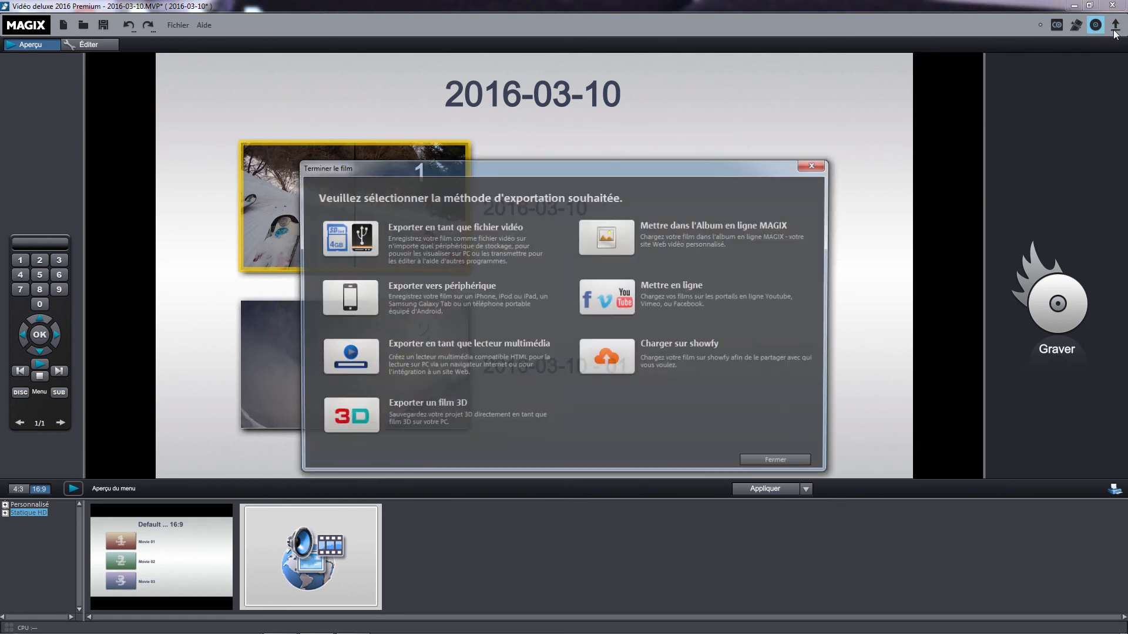